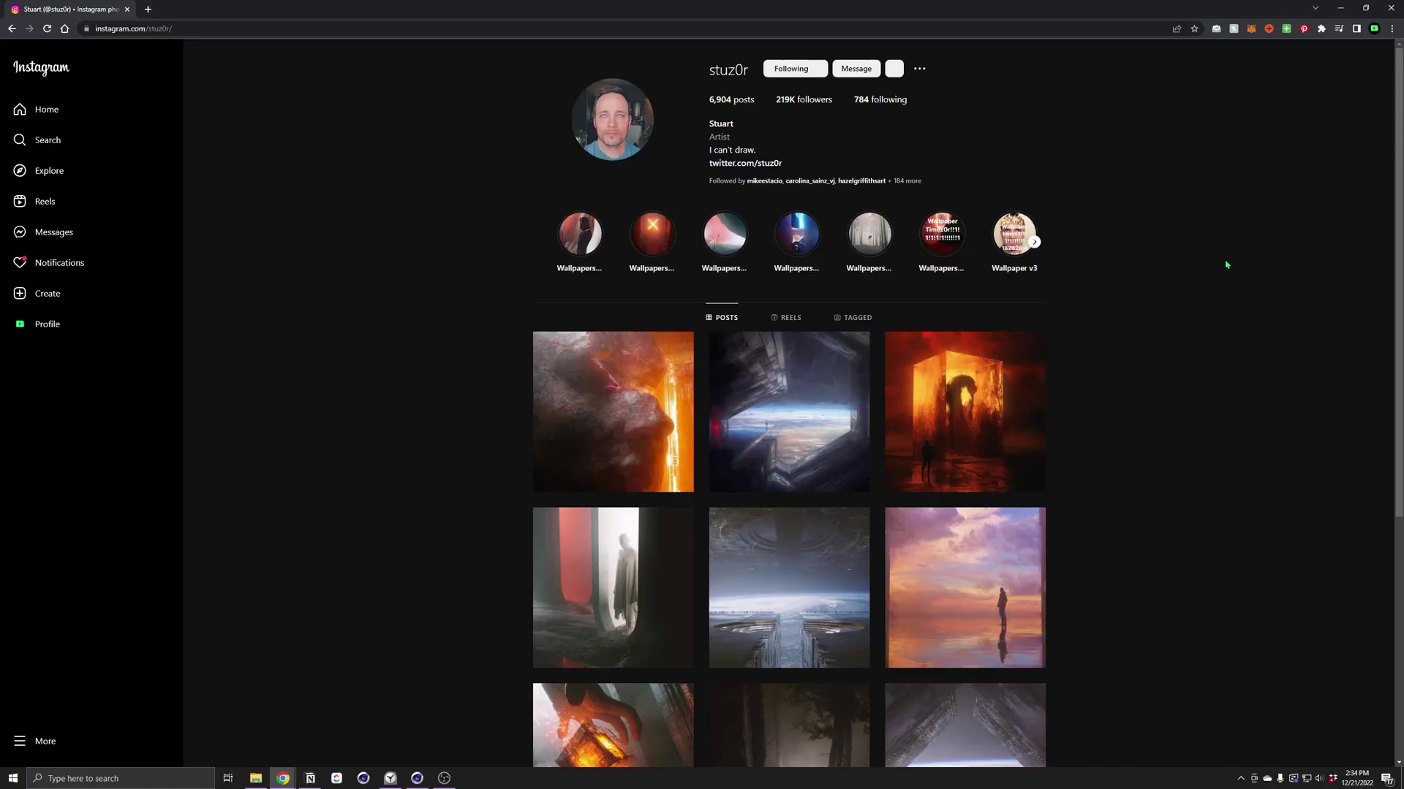
# Step: Browse the artist's Instagram posts and examine the glowing cube and polyhedron artworks for reference
pyautogui.scroll(-6, 1227, 264)
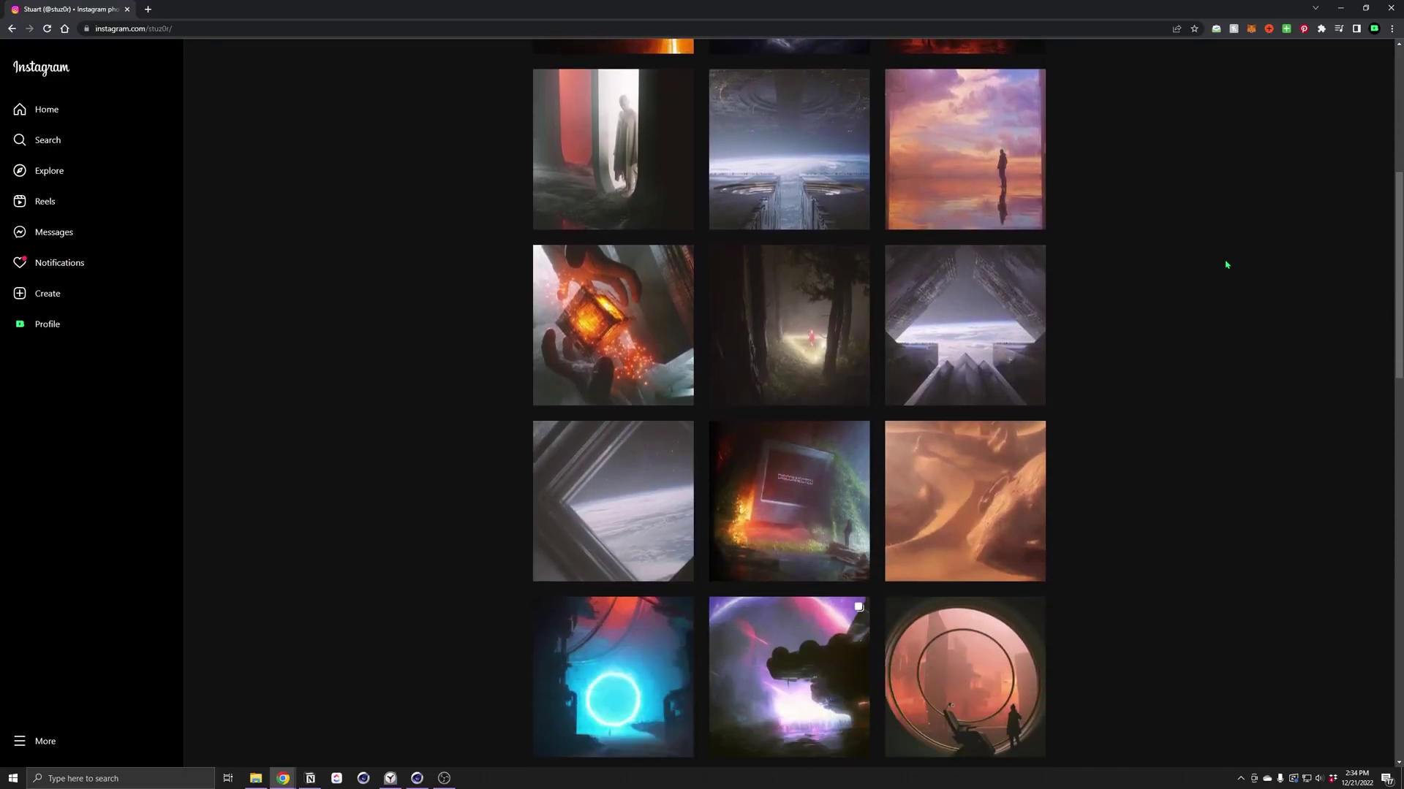
pyautogui.scroll(-6, 1220, 213)
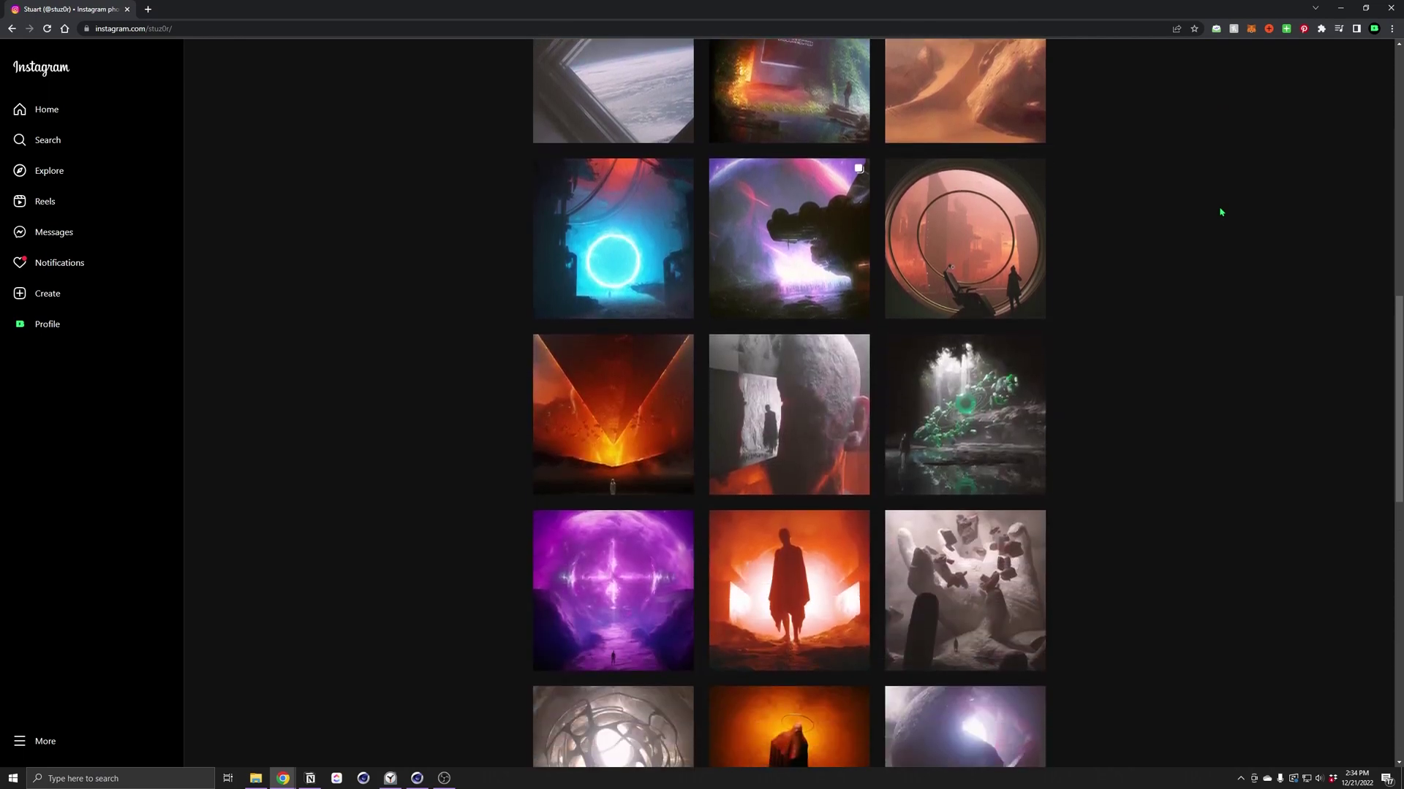
pyautogui.scroll(-5, 1220, 212)
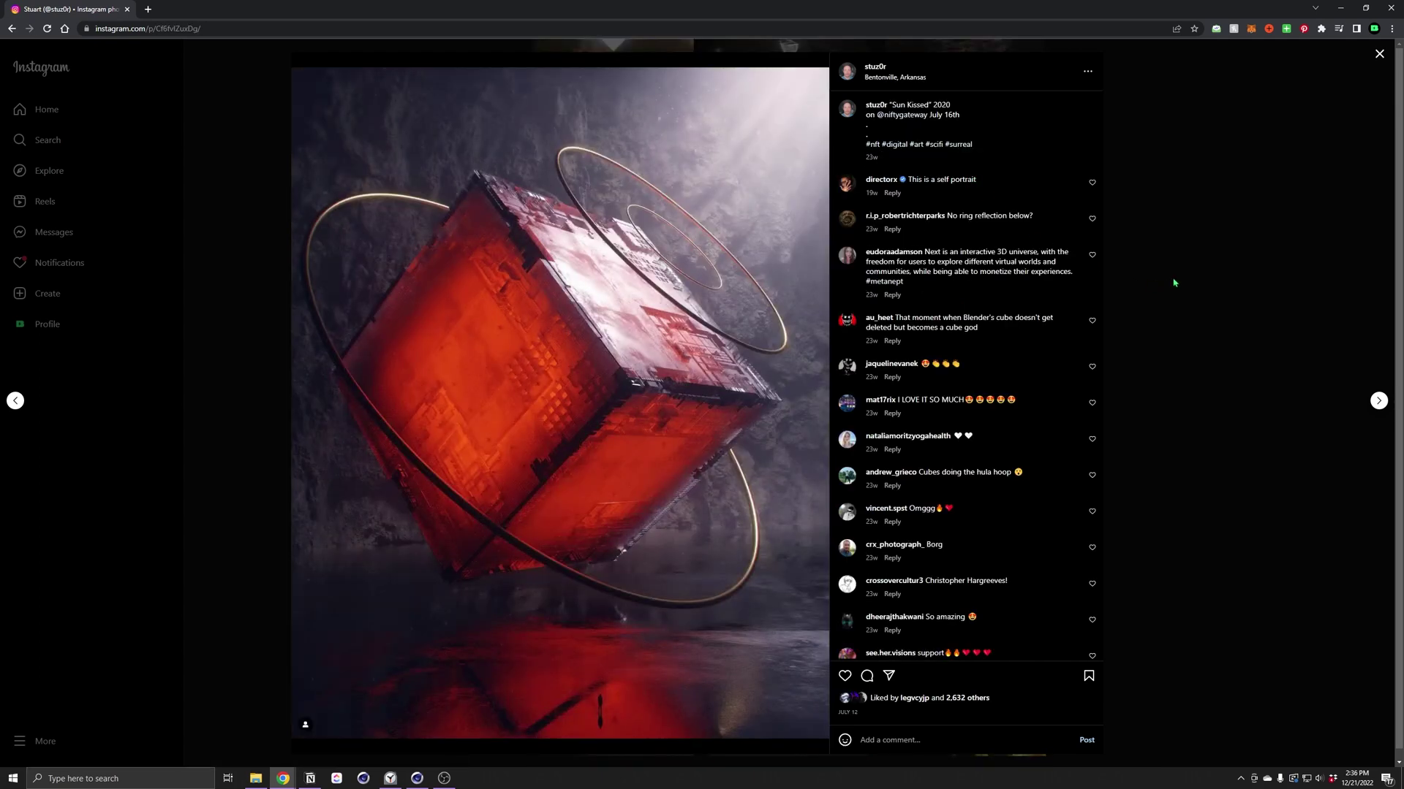
pyautogui.press('Right')
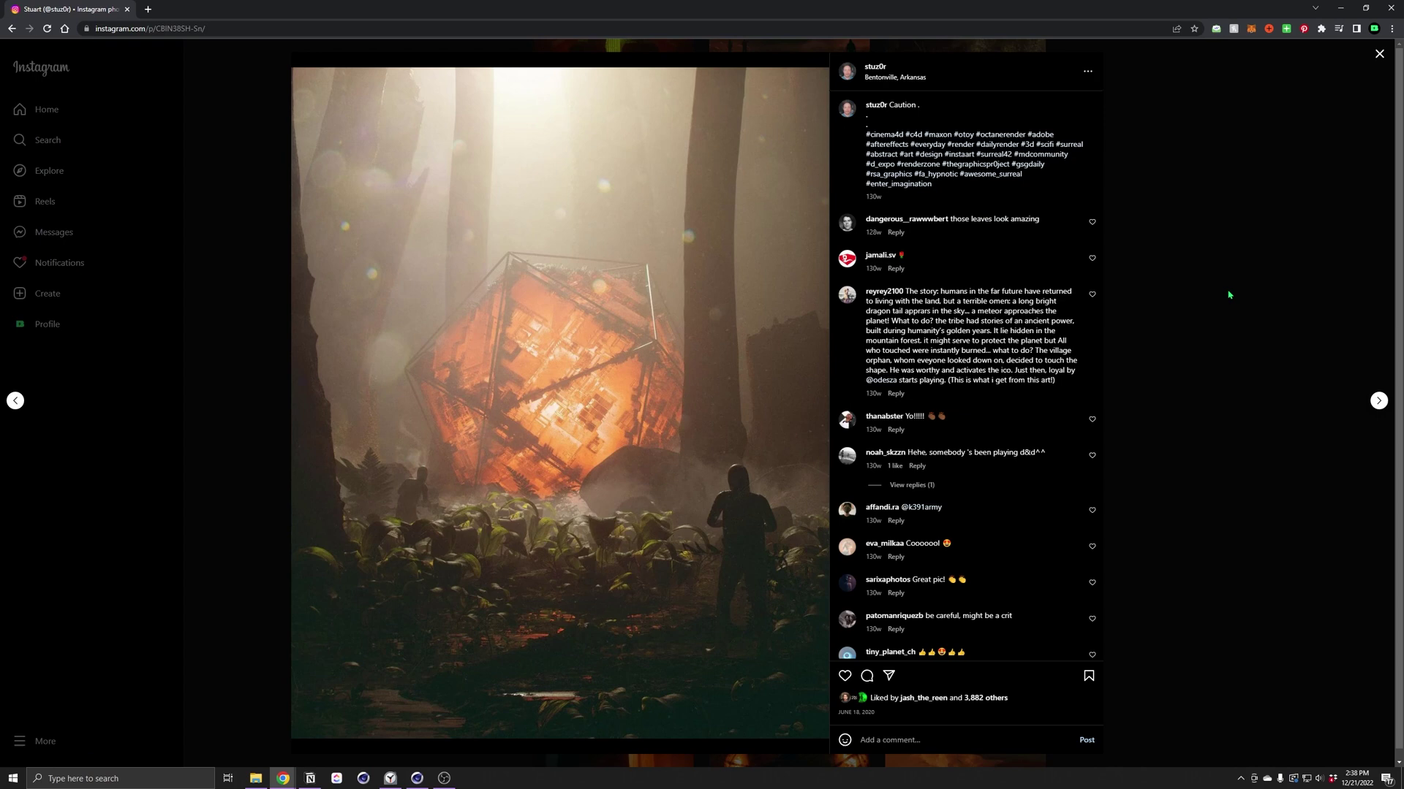
pyautogui.press('Right')
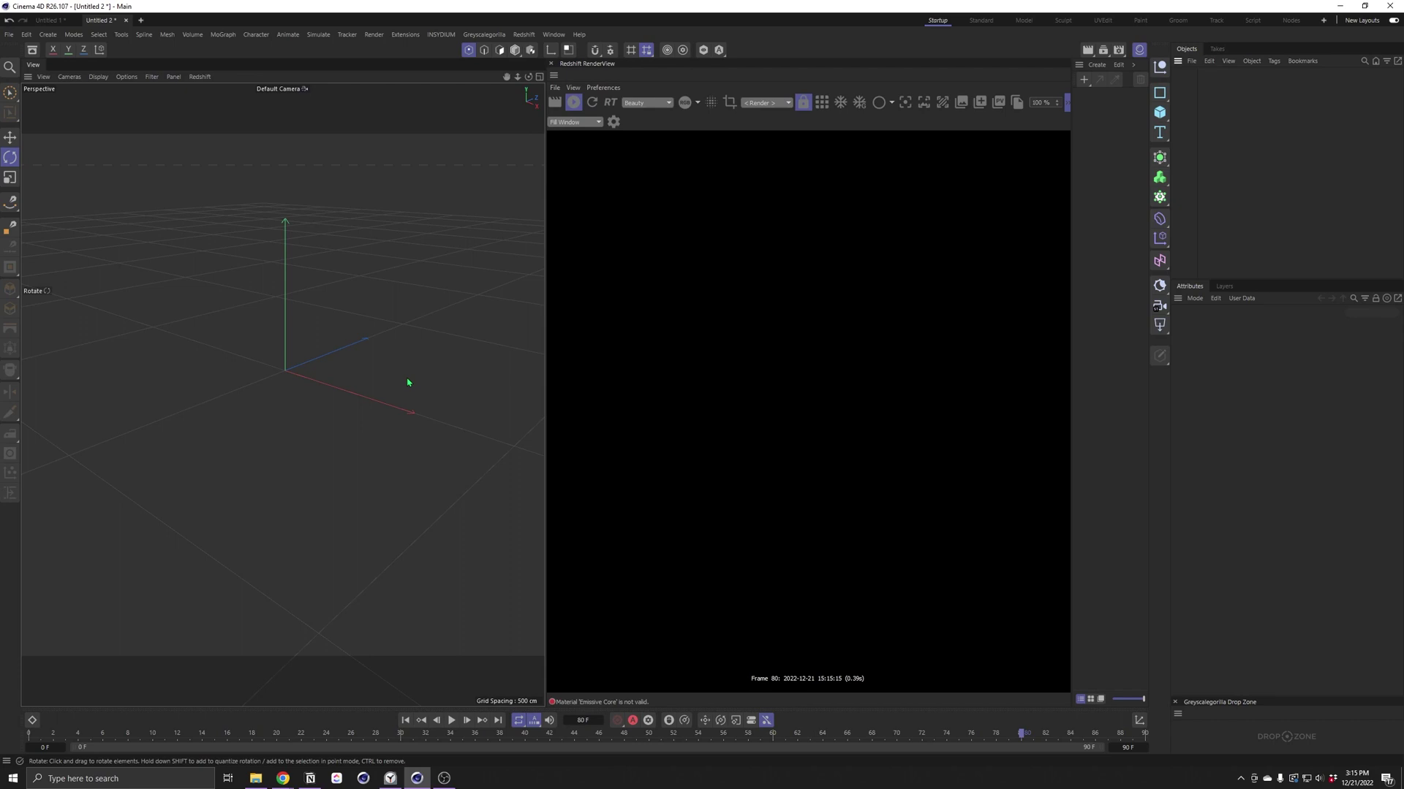
# Step: Add a cube primitive to the scene and rename it Outer Cube
pyautogui.click(1160, 113)
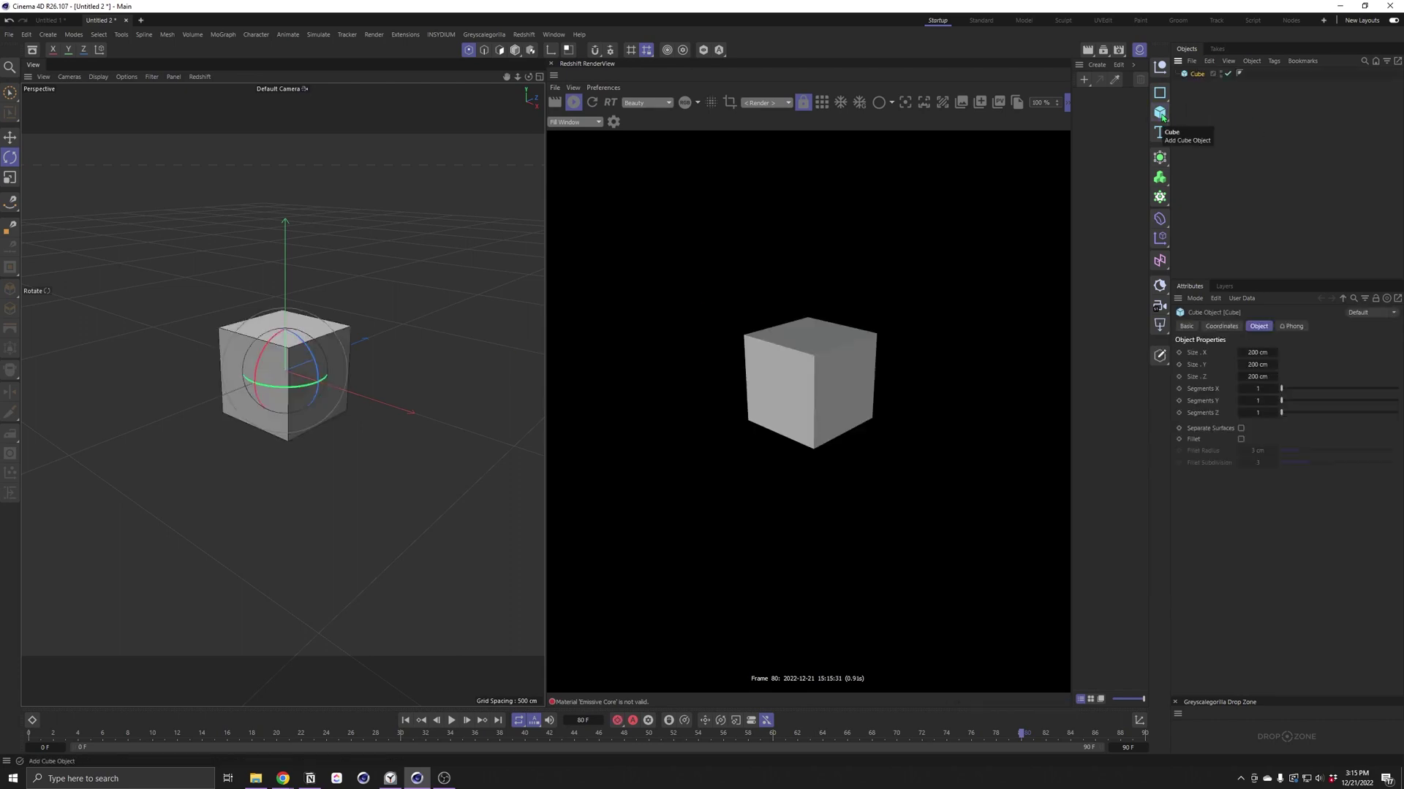
pyautogui.doubleClick(1197, 74)
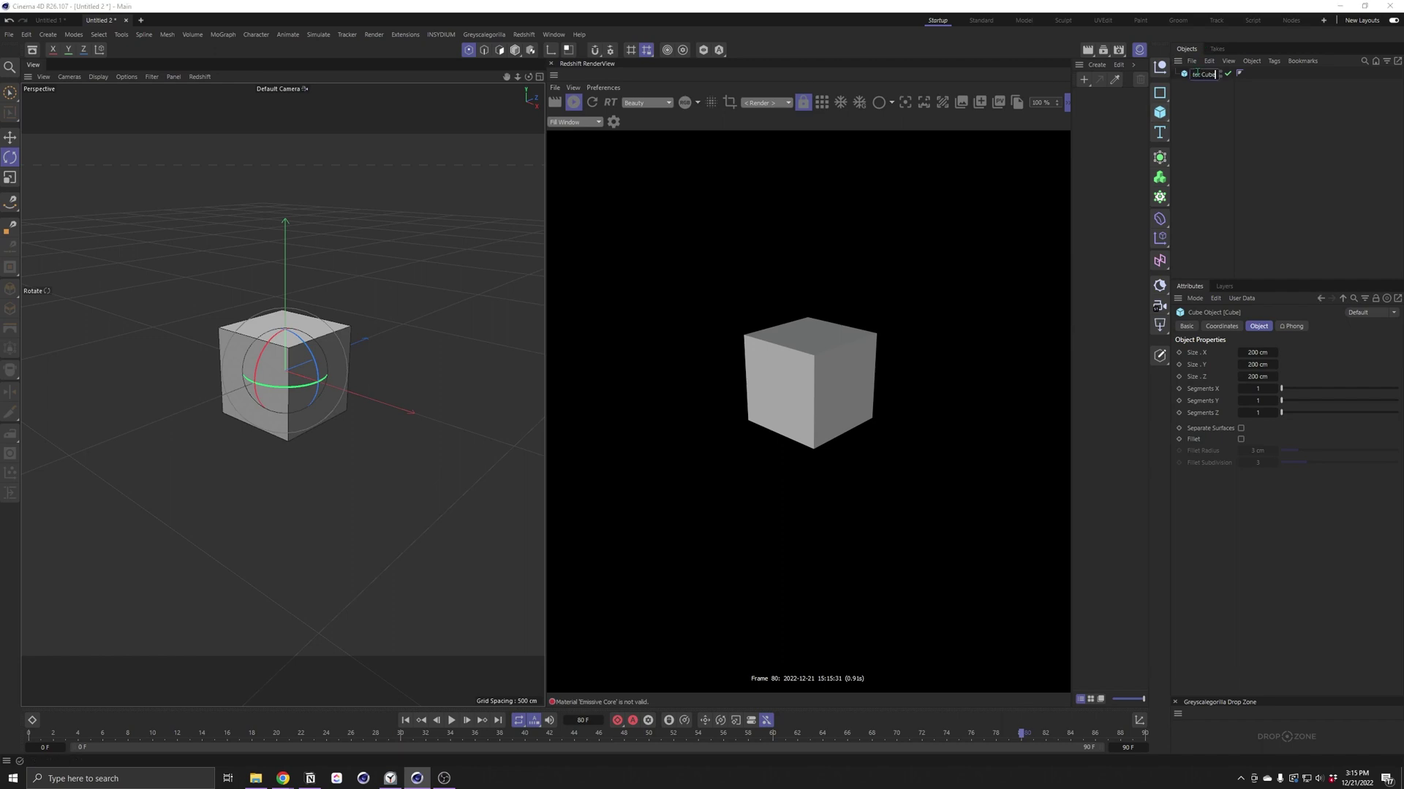
pyautogui.press('Return')
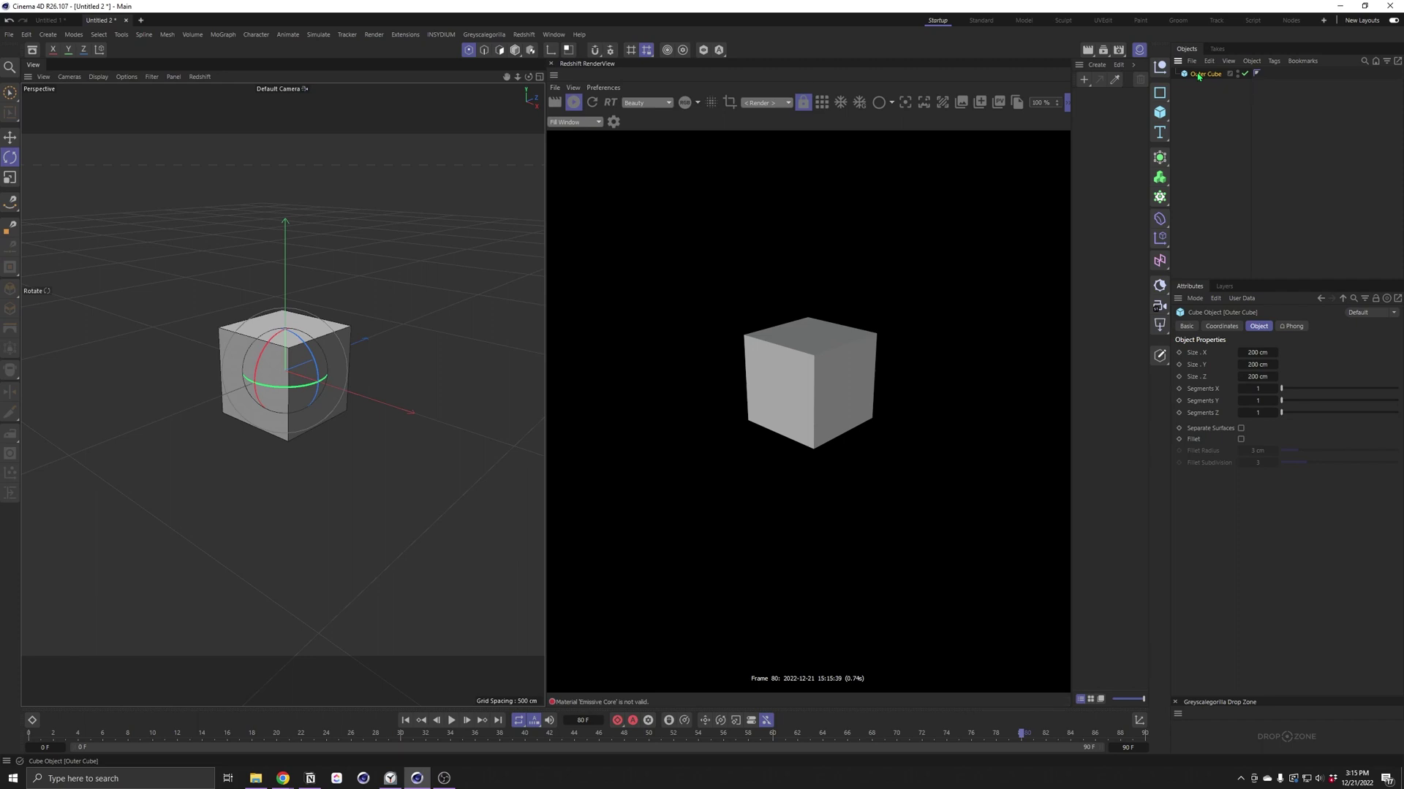
# Step: Duplicate Outer Cube and rename the copy Inner Cube
pyautogui.hotkey('ctrl', 'c')
pyautogui.hotkey('ctrl', 'v')
pyautogui.doubleClick(1205, 74)
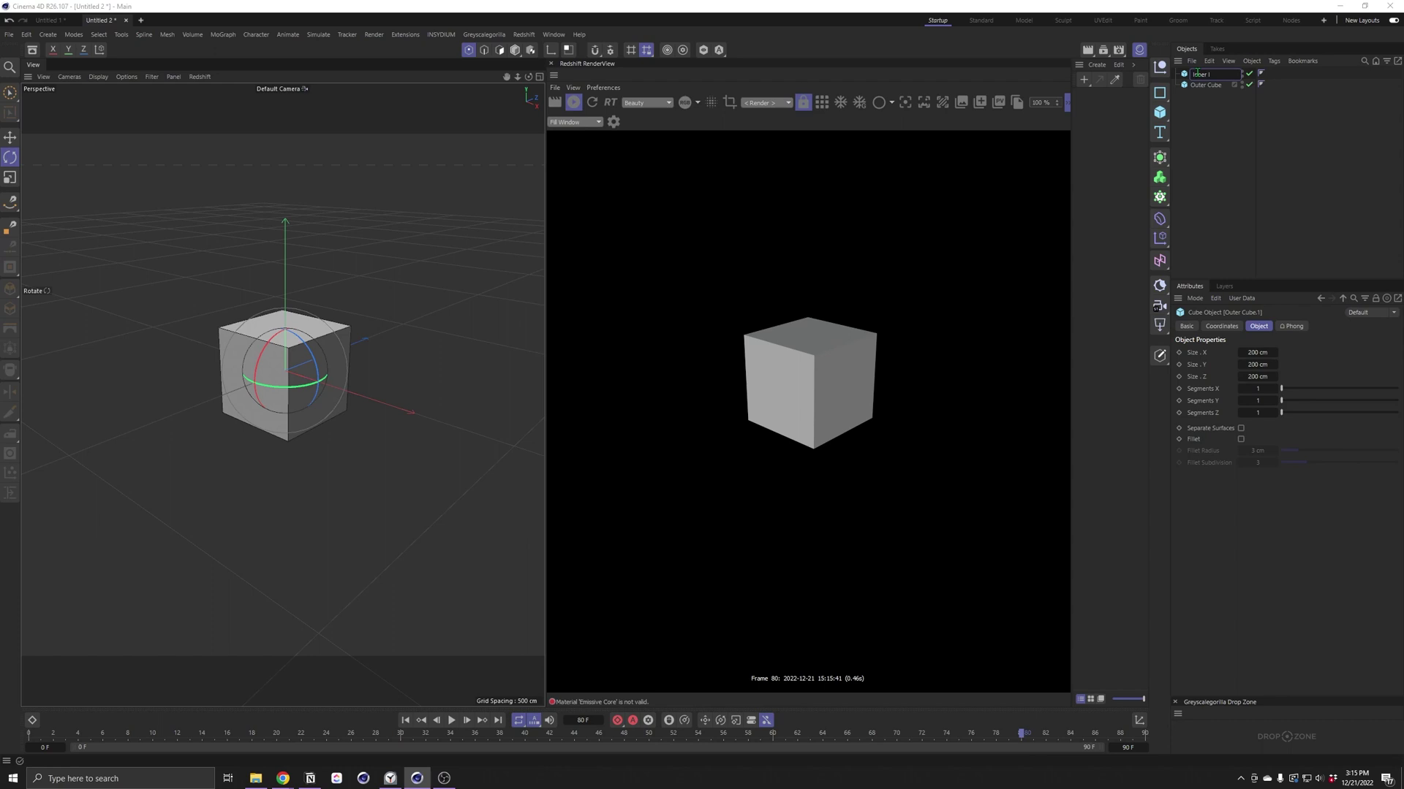
pyautogui.write('Inner Cube')
pyautogui.press('Return')
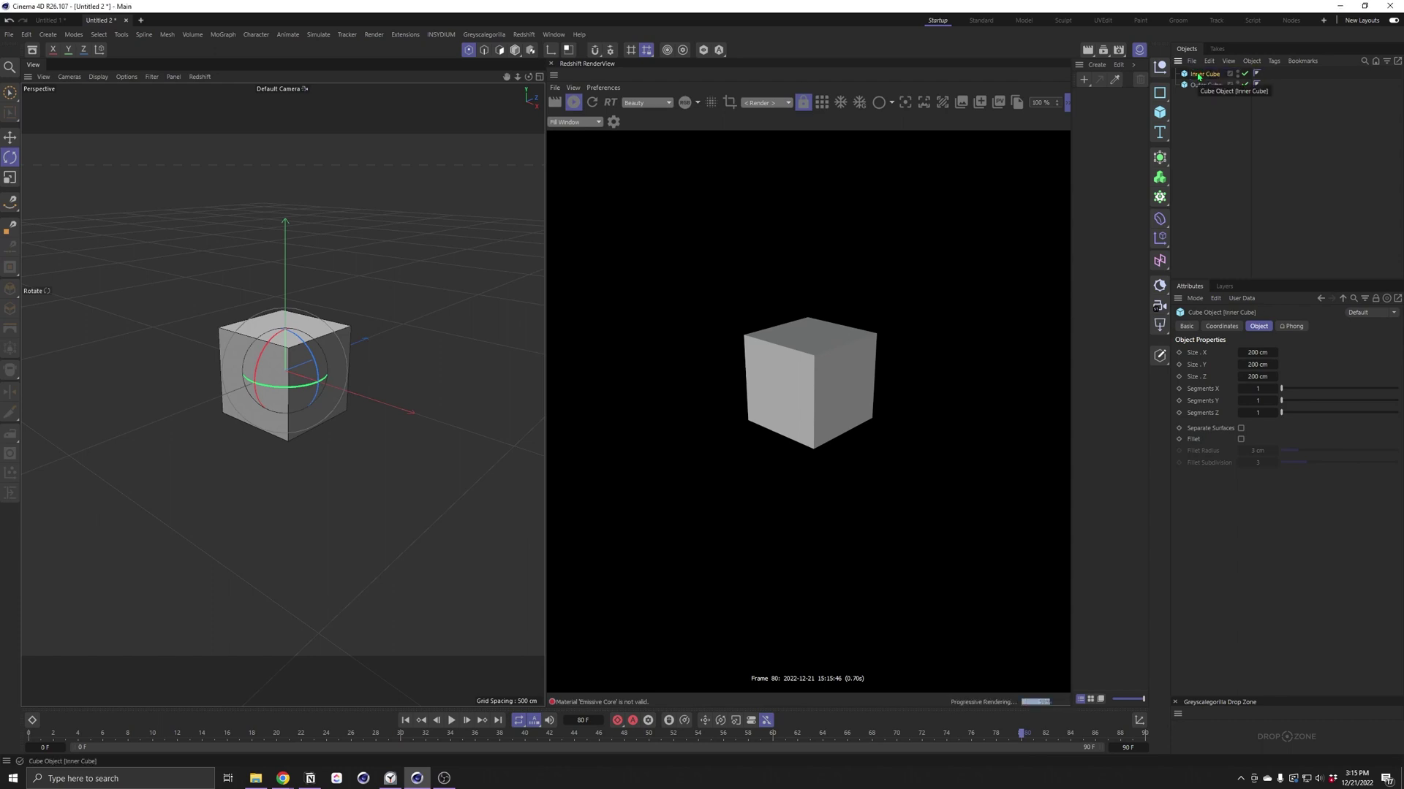
# Step: Set the Inner Cube's X, Y and Z sizes to 180 cm each
pyautogui.click(1245, 353)
pyautogui.write('180')
pyautogui.press('Tab')
pyautogui.write('180')
pyautogui.press('Tab')
pyautogui.write('180')
pyautogui.press('Return')
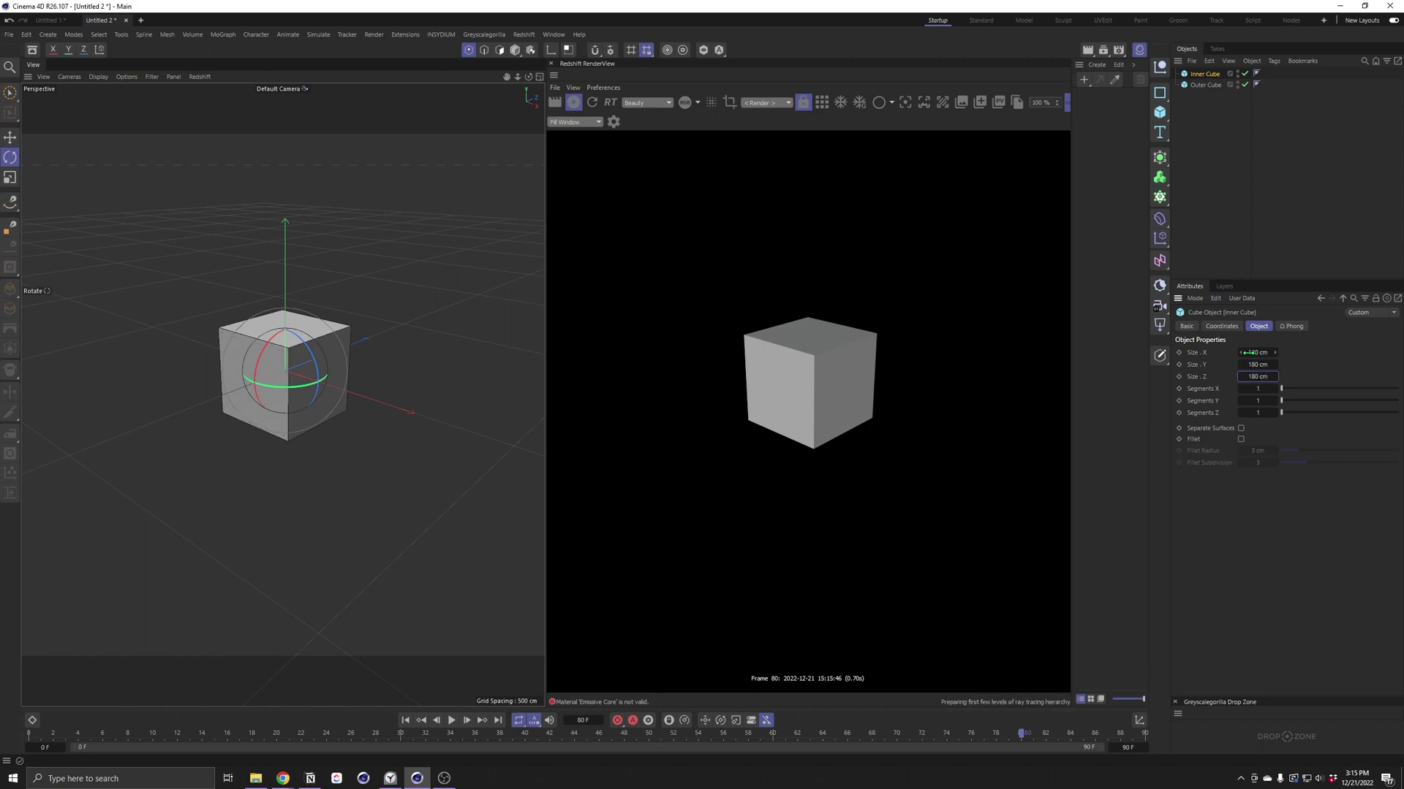
# Step: Add a Redshift area light, rotate its pitch so it faces down, and move it above and to one side of the cubes
pyautogui.click(1160, 326)
pyautogui.click(1223, 327)
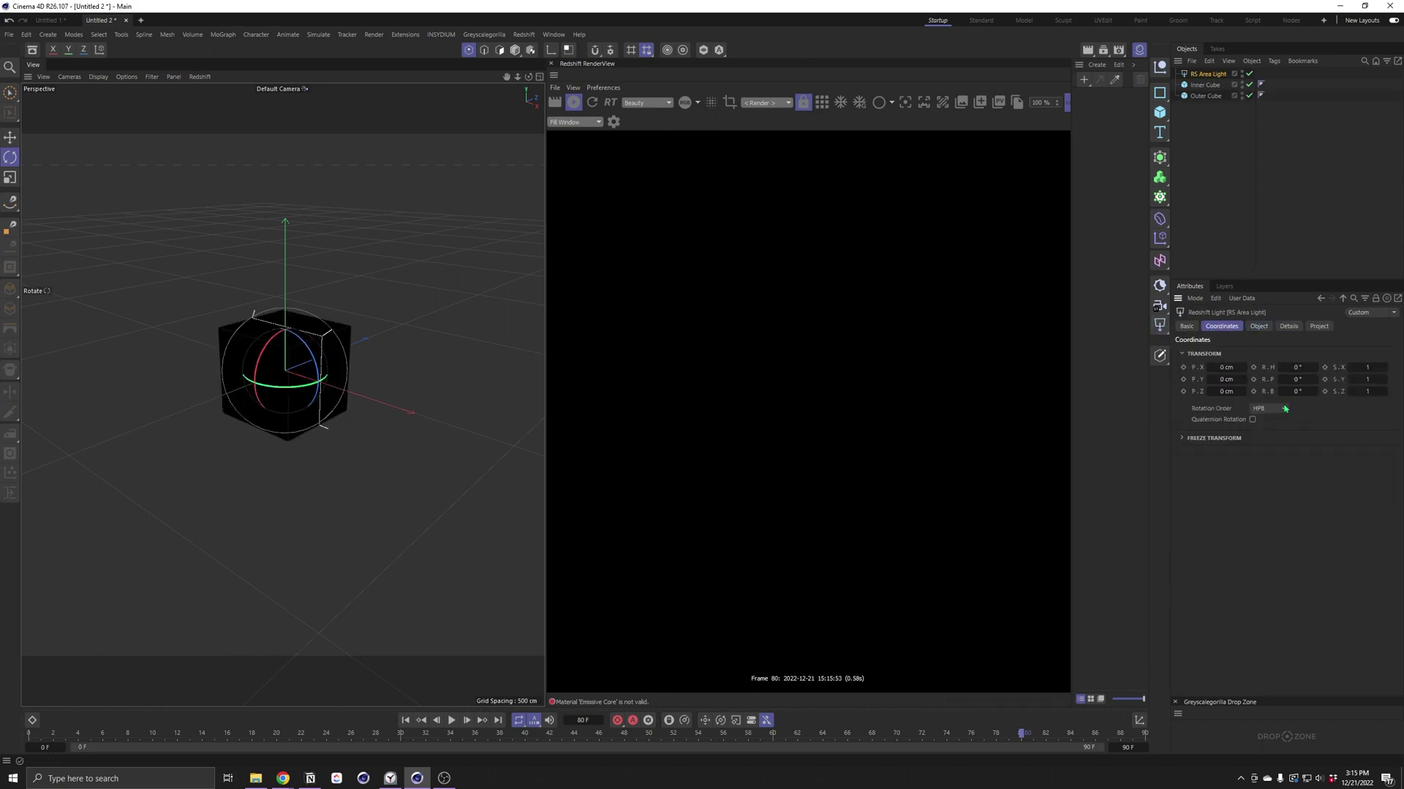
pyautogui.moveTo(1297, 379); pyautogui.dragTo(1295, 379)
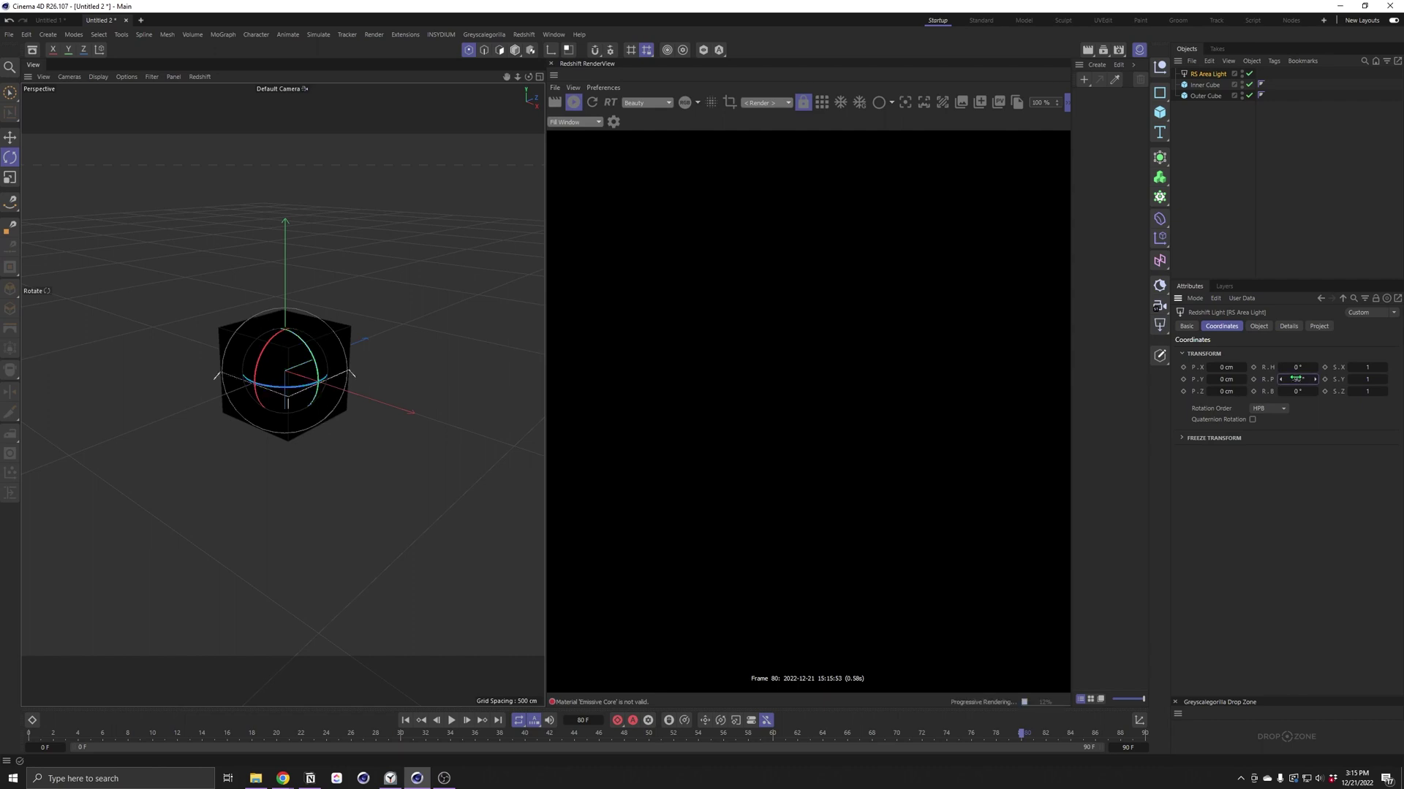
pyautogui.press('e')
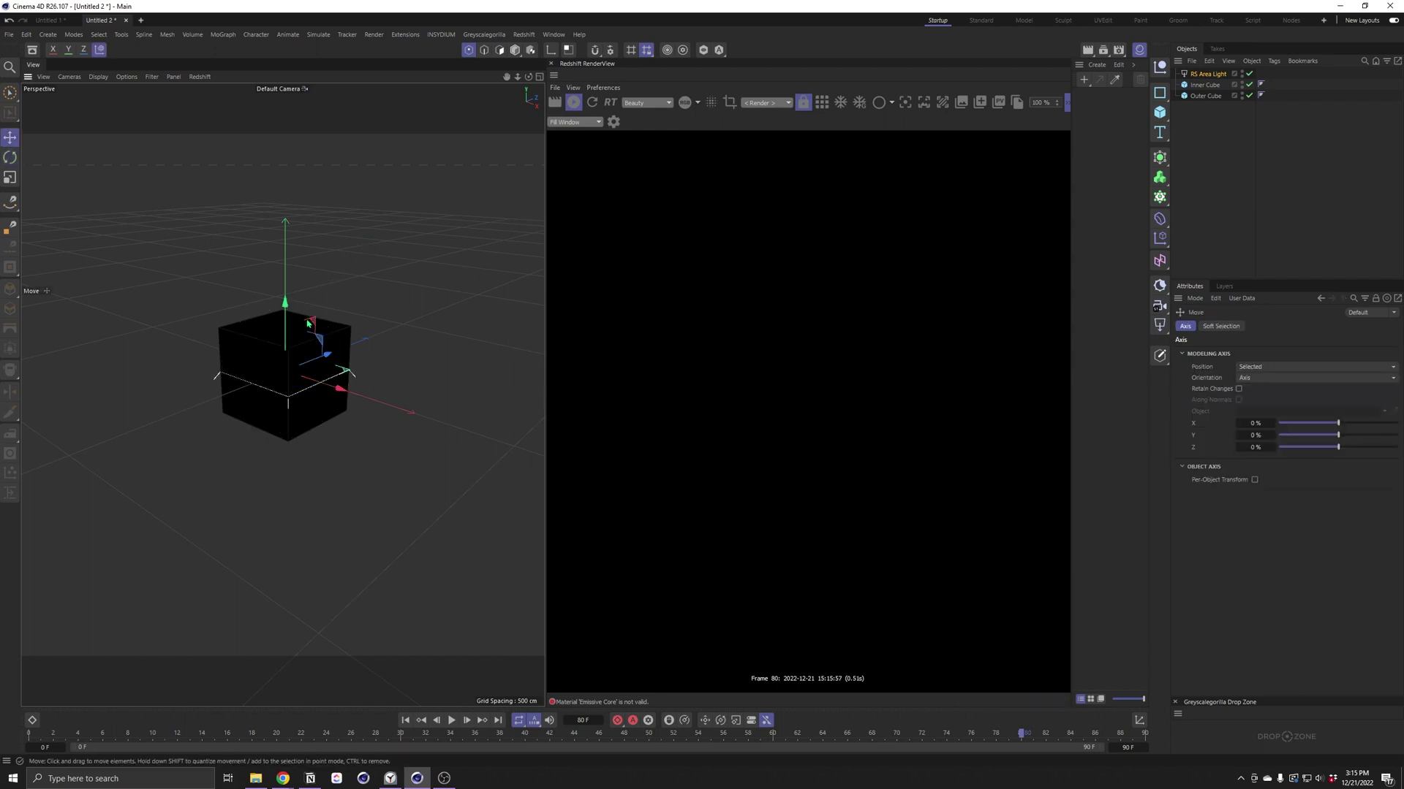
pyautogui.moveTo(308, 322)
pyautogui.mouseDown()
pyautogui.moveTo(409, 175)
pyautogui.moveTo(493, 94)
pyautogui.moveTo(468, 95)
pyautogui.moveTo(530, 144)
pyautogui.moveTo(503, 145)
pyautogui.mouseUp()
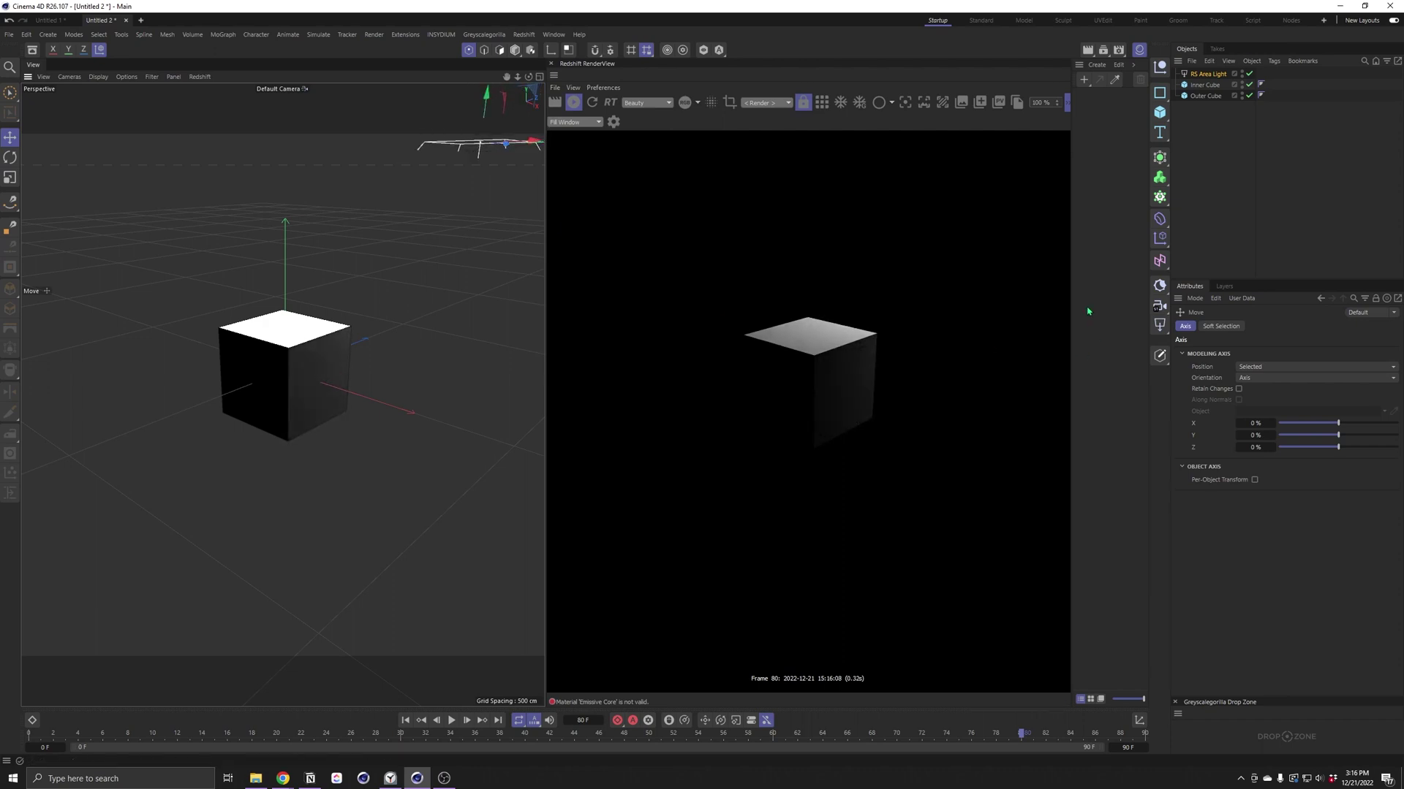
# Step: Create two Redshift materials and name them Emissive Core and Outer Cube
pyautogui.doubleClick(1090, 99)
pyautogui.doubleClick(1117, 133)
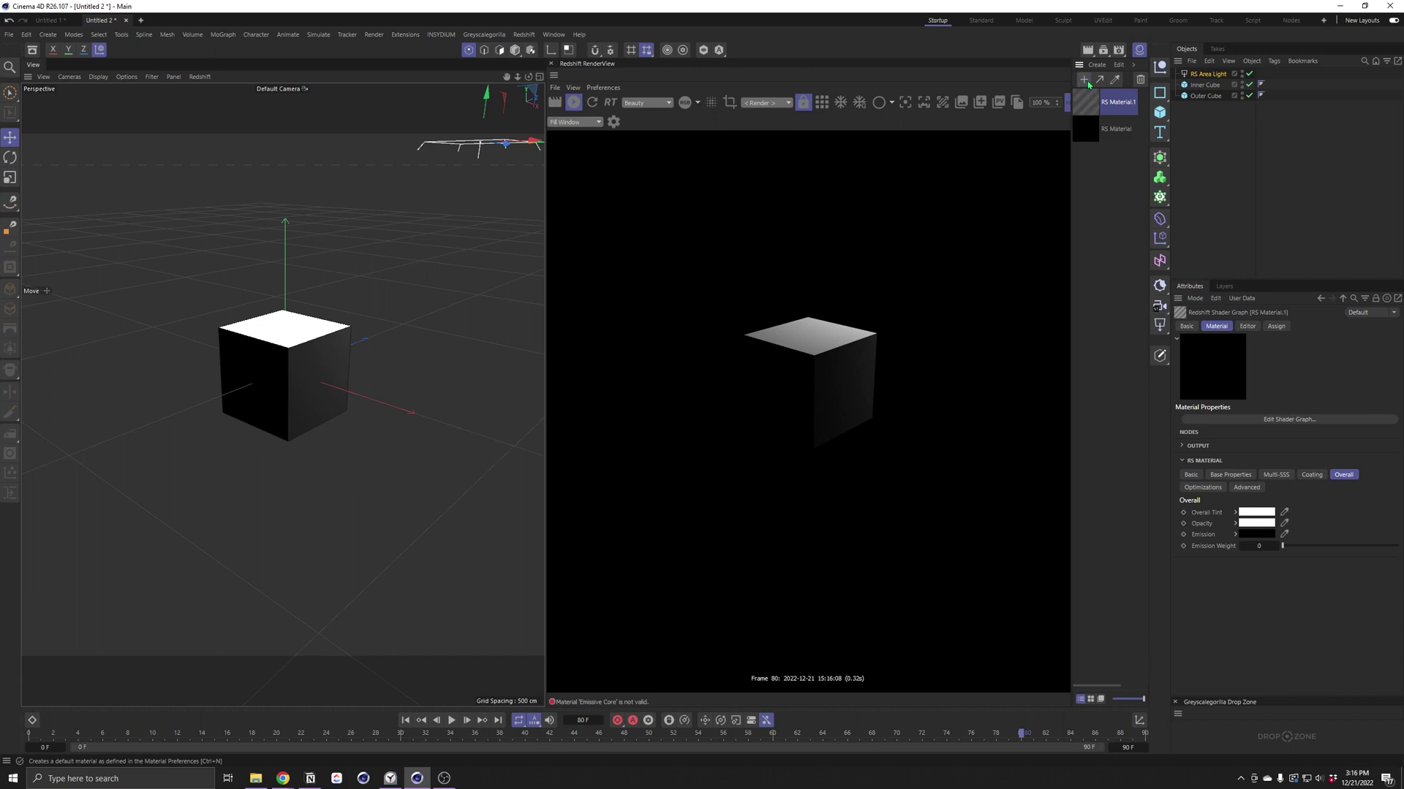
pyautogui.doubleClick(1117, 129)
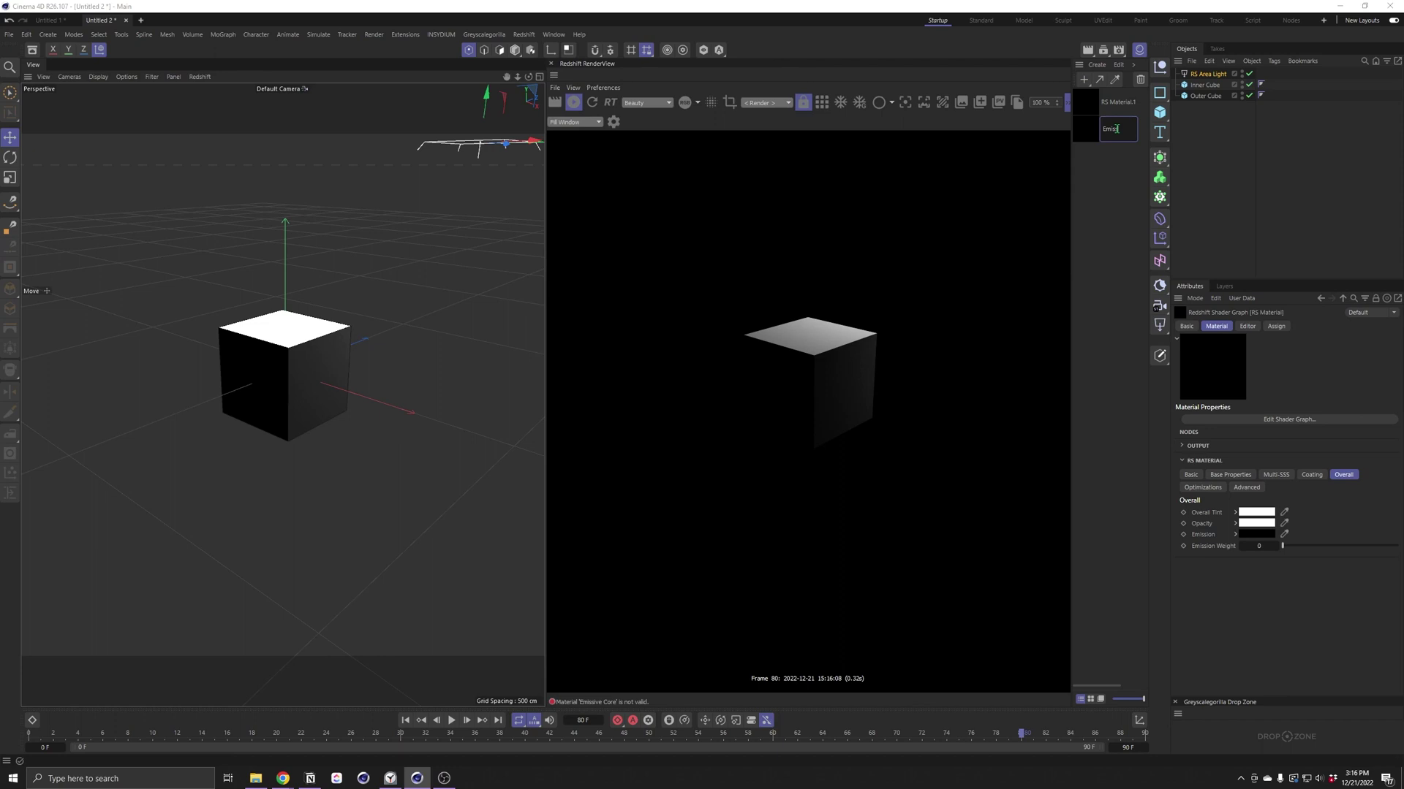
pyautogui.write('Emissive Core')
pyautogui.press('Return')
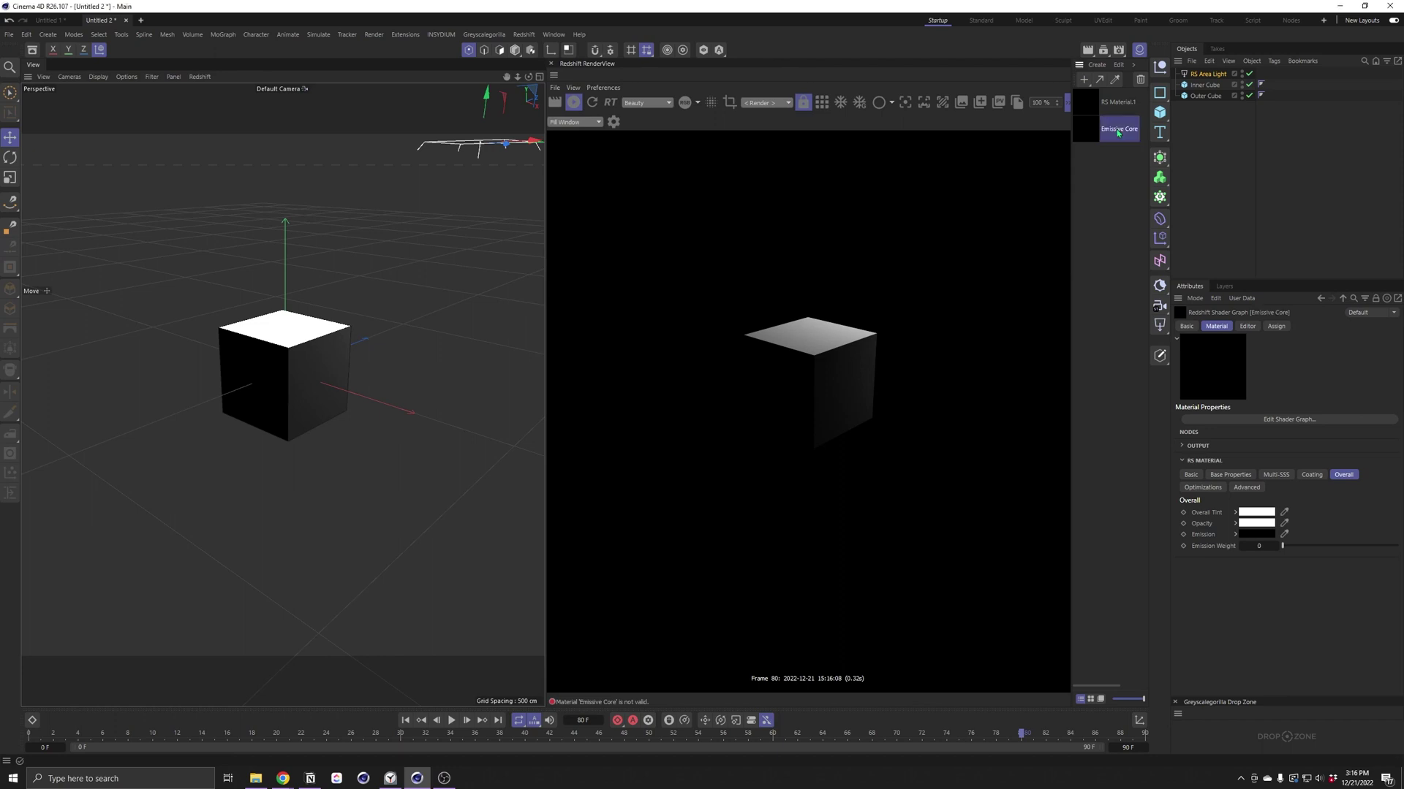
pyautogui.doubleClick(1120, 102)
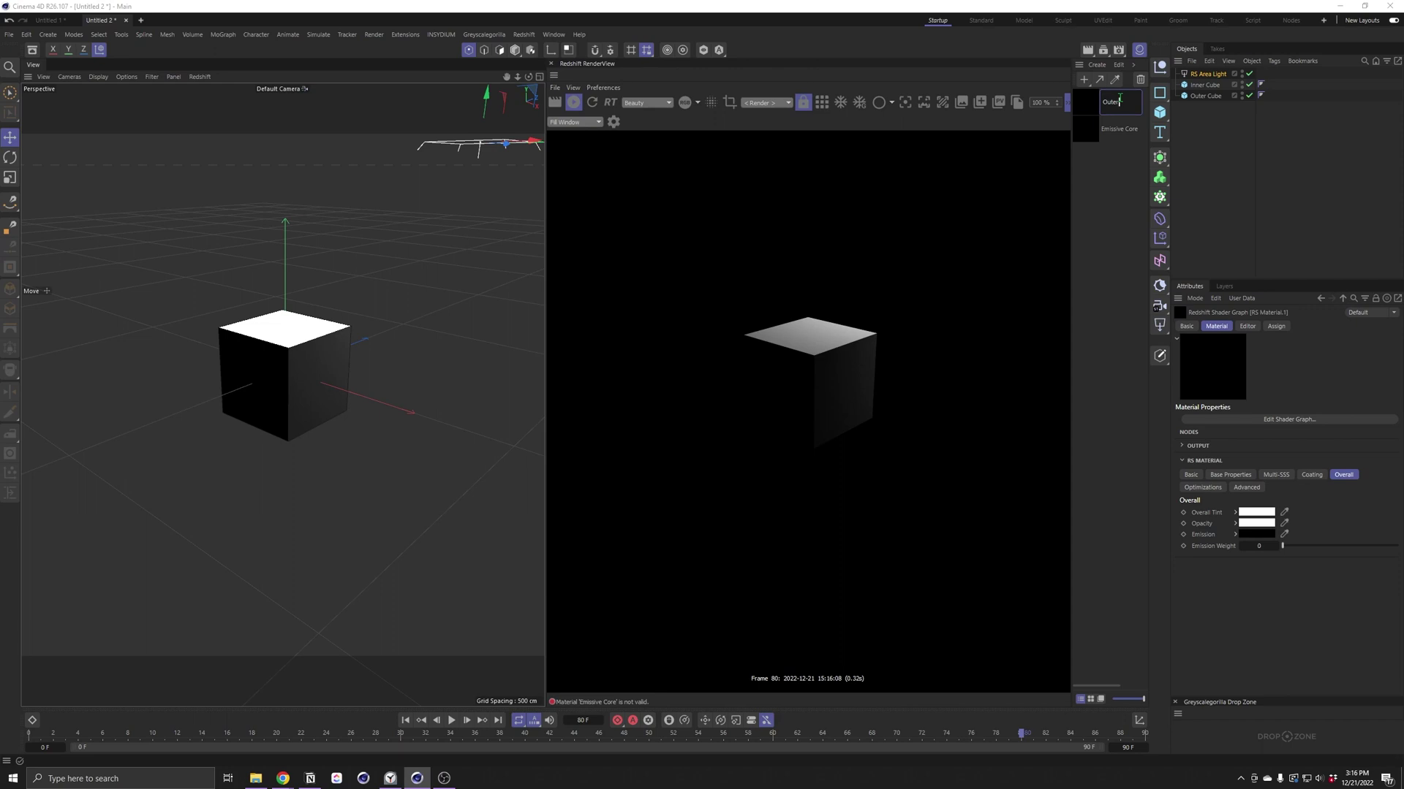
pyautogui.press('Return')
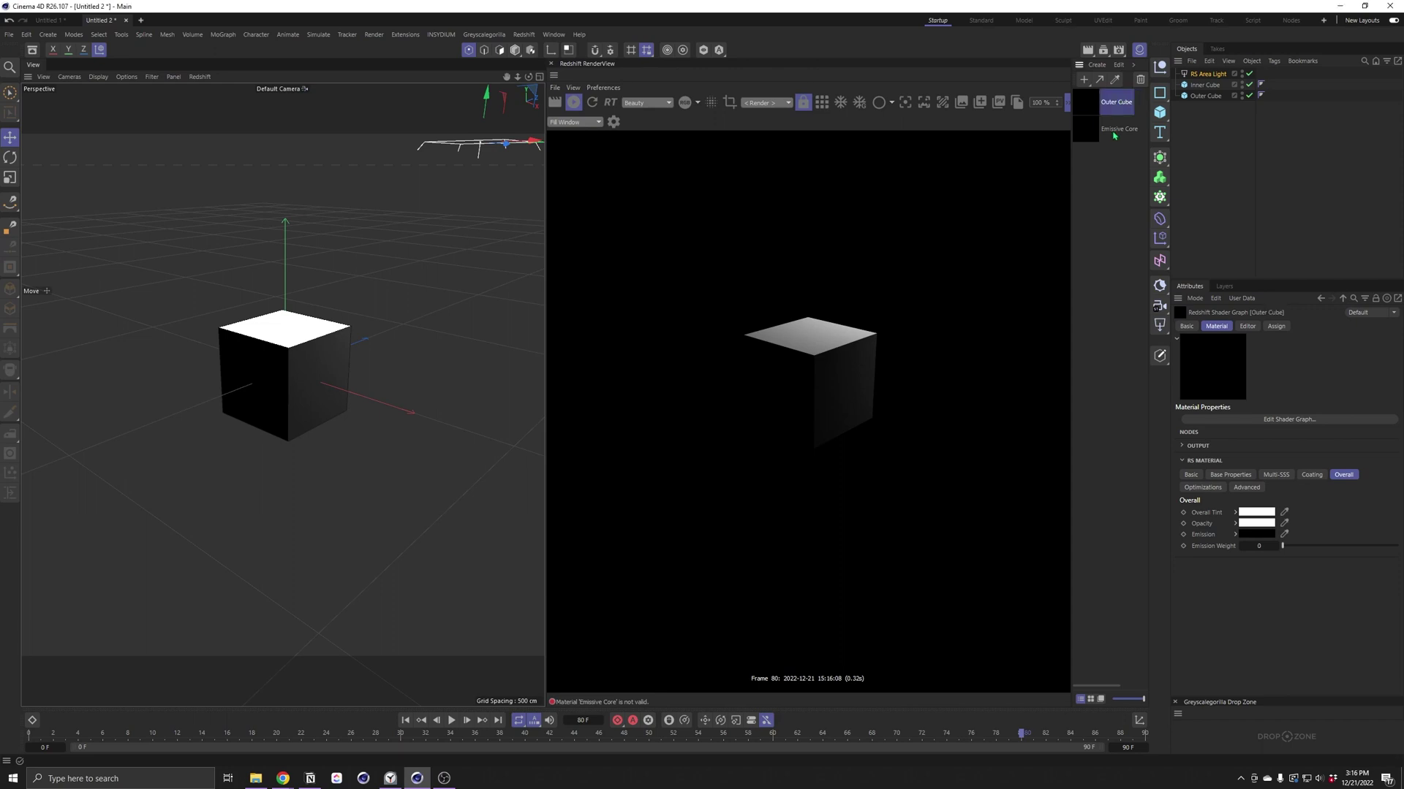
# Step: Assign the Emissive Core material to Inner Cube and the Outer Cube material to the Outer Cube object
pyautogui.click(1088, 133)
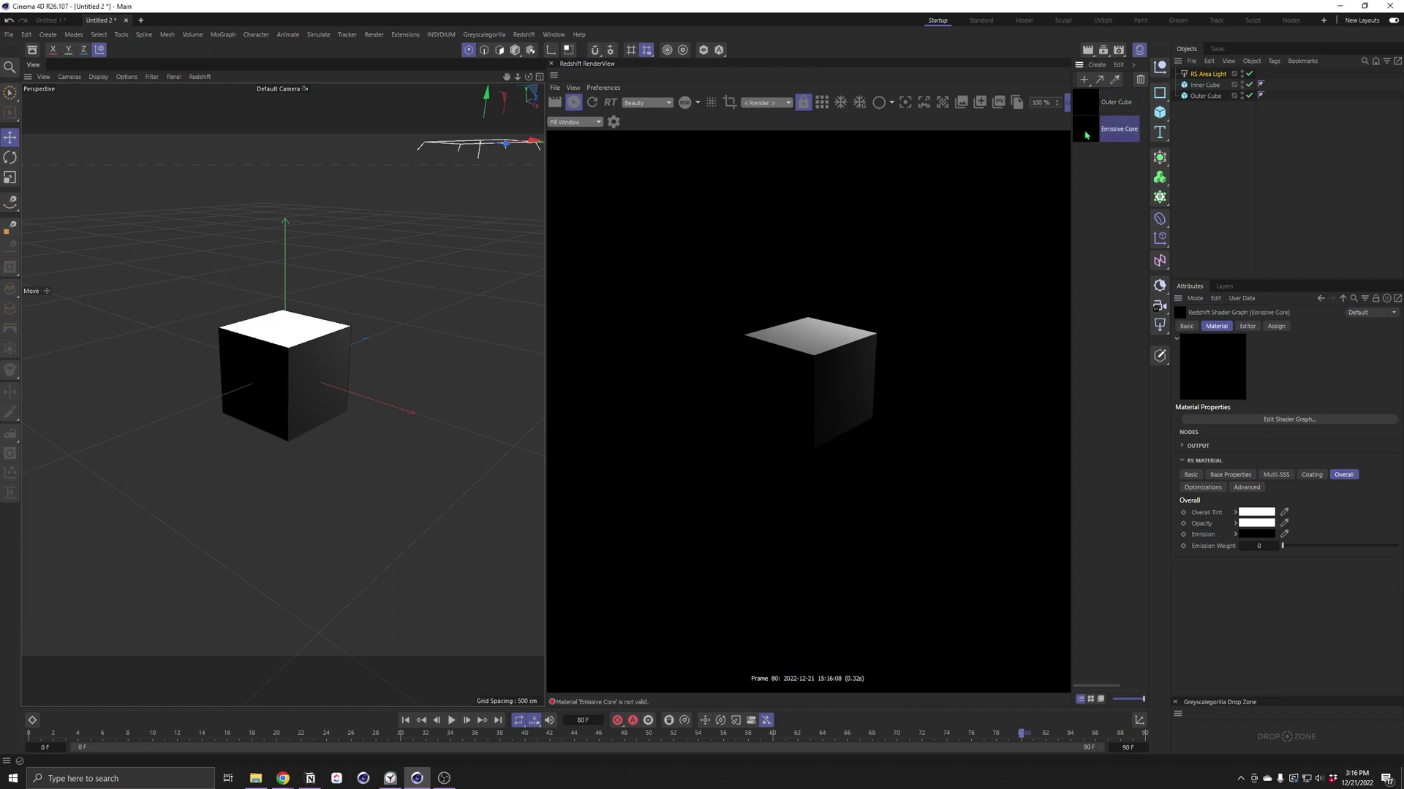
pyautogui.moveTo(1086, 134); pyautogui.dragTo(1208, 89)
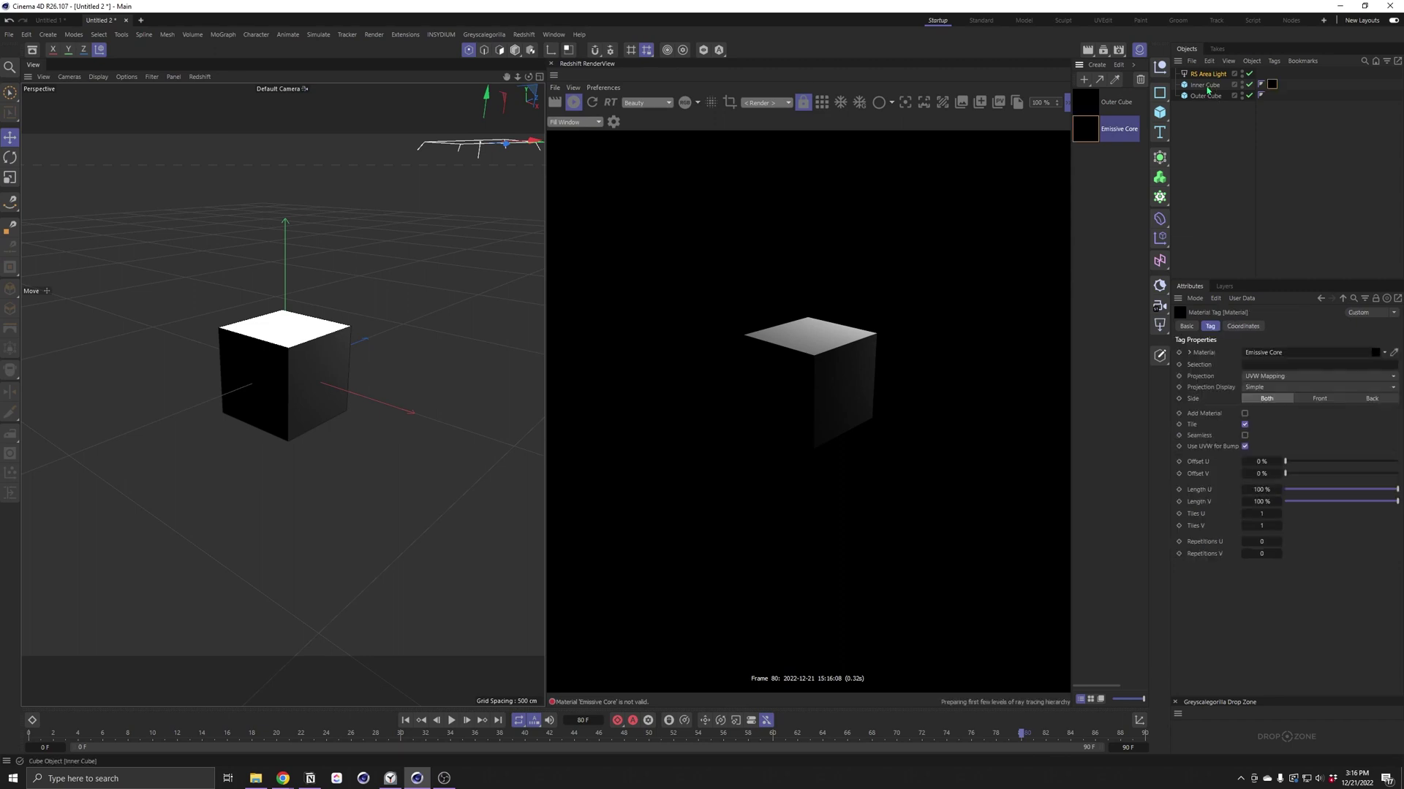
pyautogui.moveTo(1085, 103); pyautogui.dragTo(1216, 99)
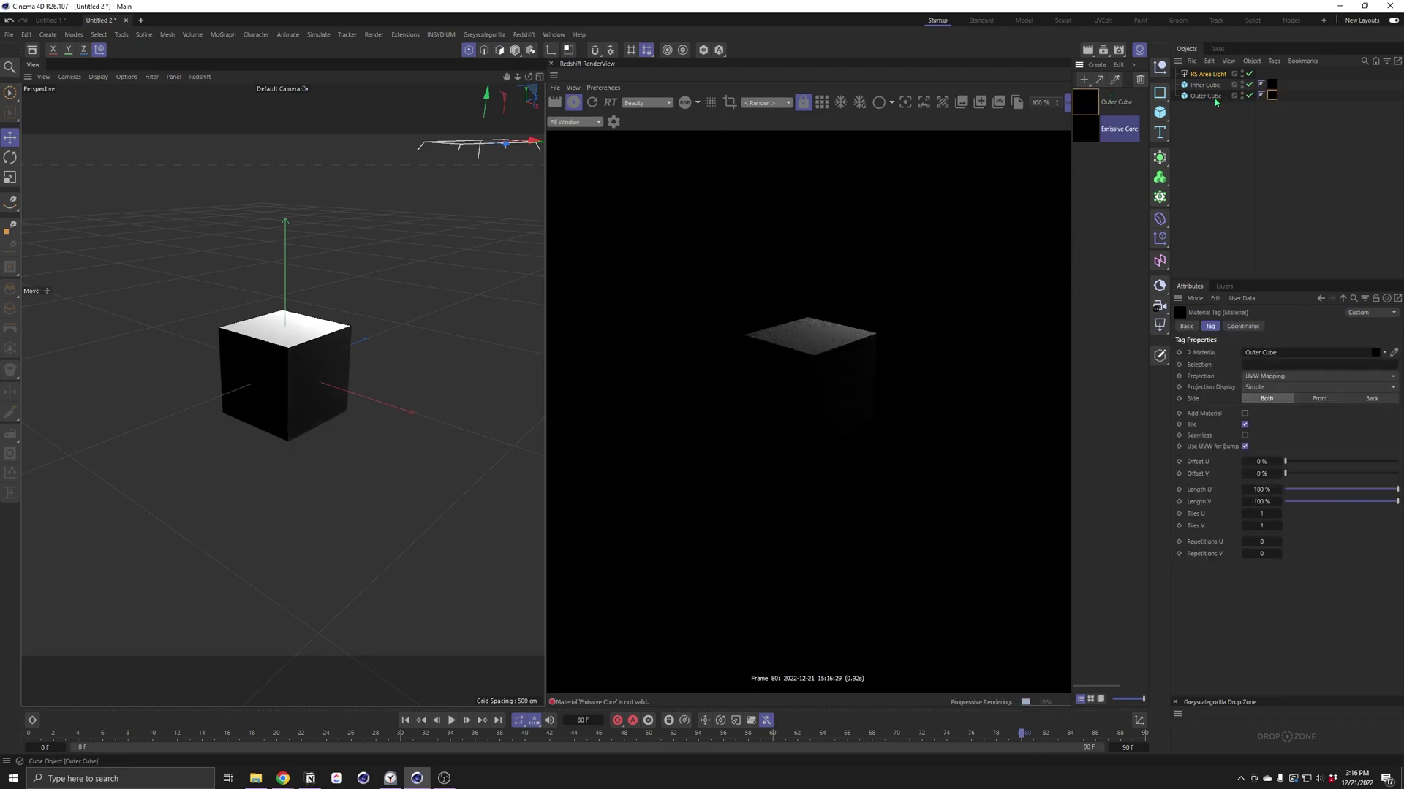
# Step: Give the Emissive Core material an orange emission with hue 41°, saturation 100% and value 100%, and raise its emission weight
pyautogui.doubleClick(1090, 136)
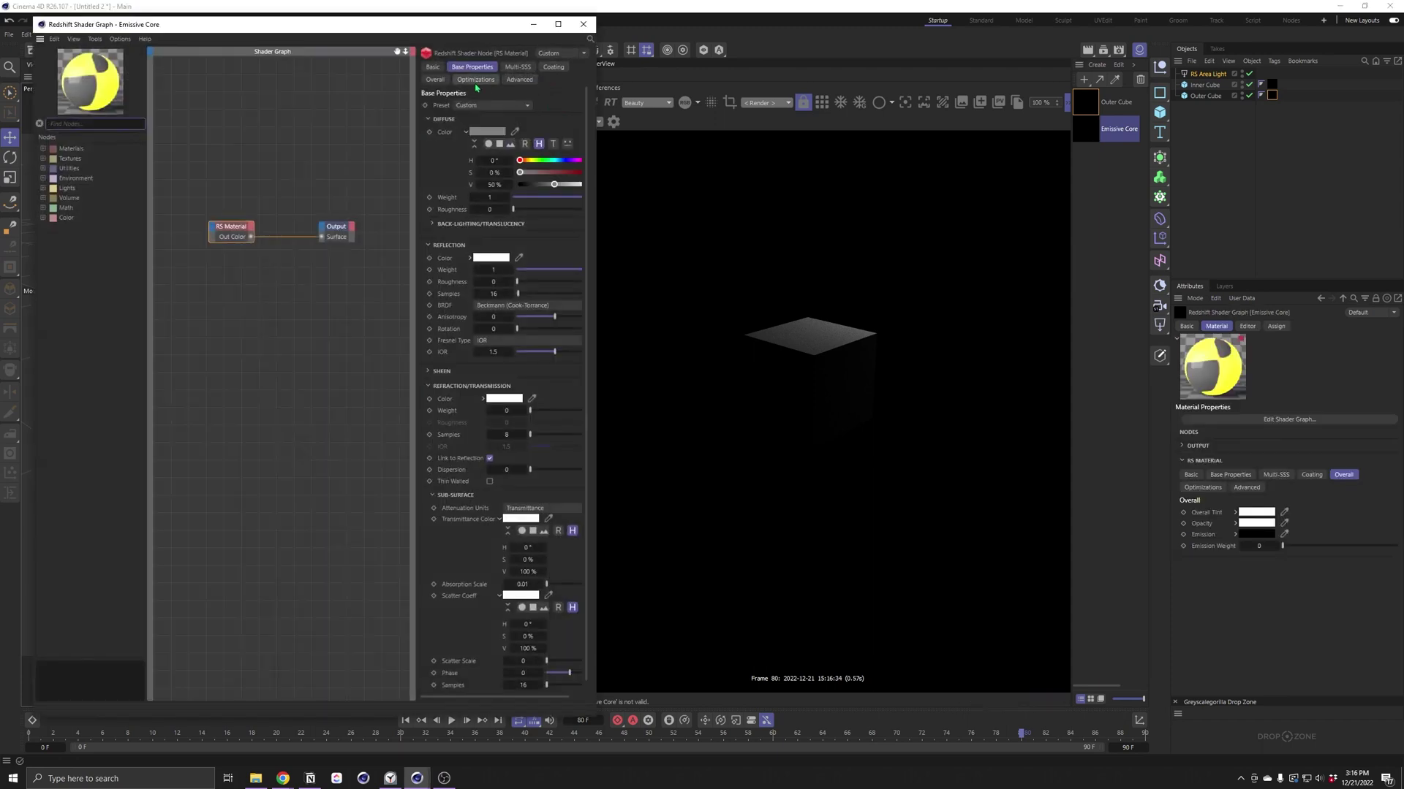
pyautogui.click(436, 79)
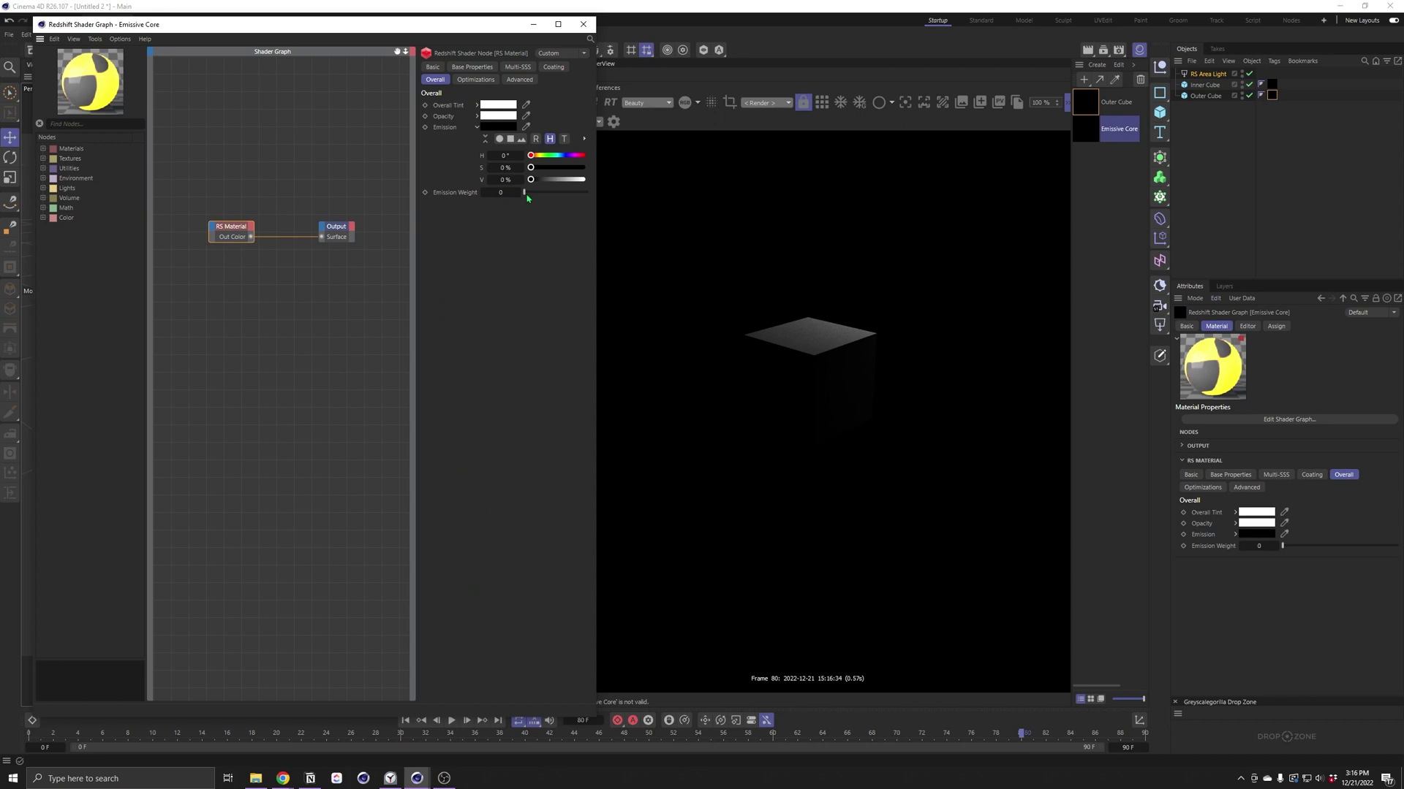
pyautogui.moveTo(501, 192); pyautogui.dragTo(539, 157)
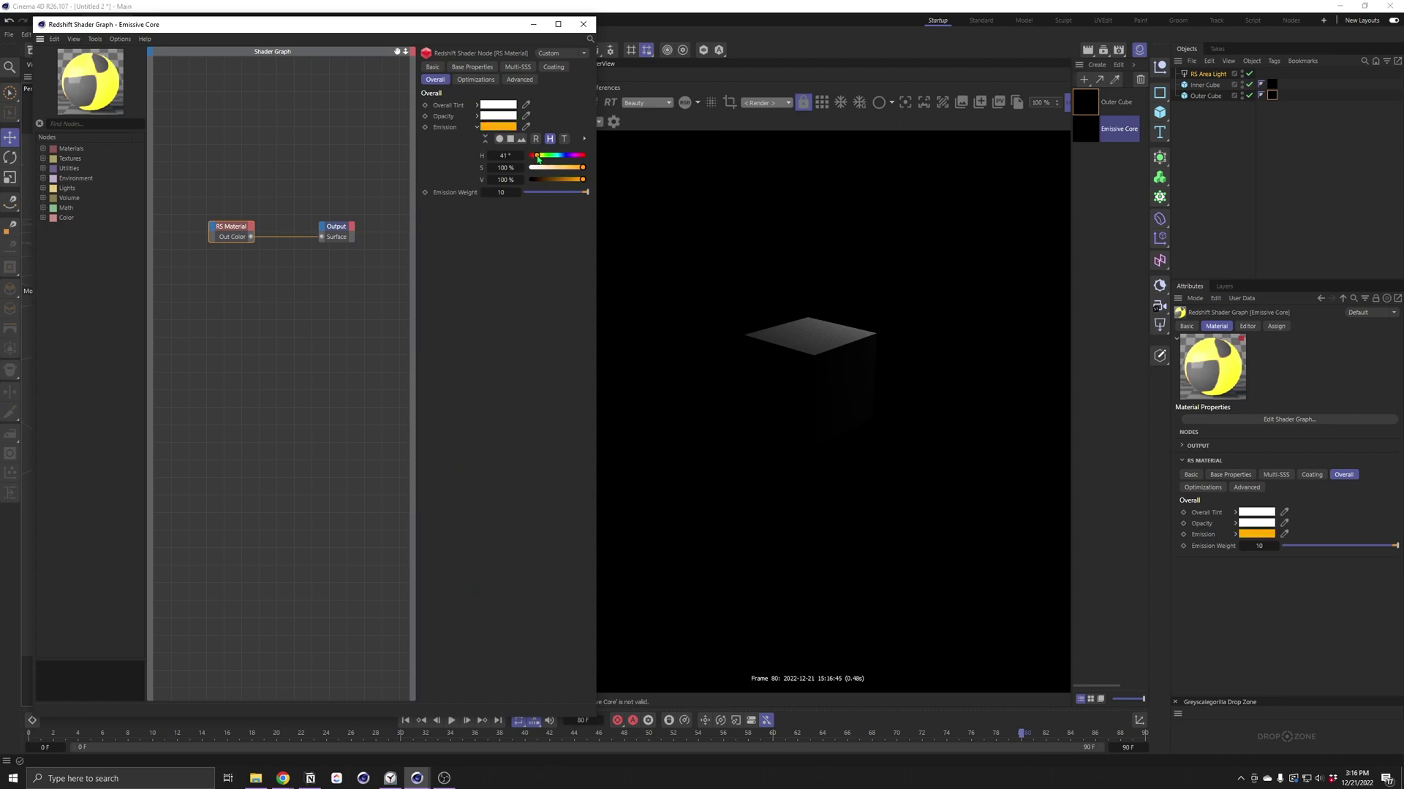
pyautogui.click(503, 192)
pyautogui.press('Return')
# Step: Set the Outer Cube material's refraction weight to 0.75 and its reflection roughness to 1
pyautogui.click(1087, 106)
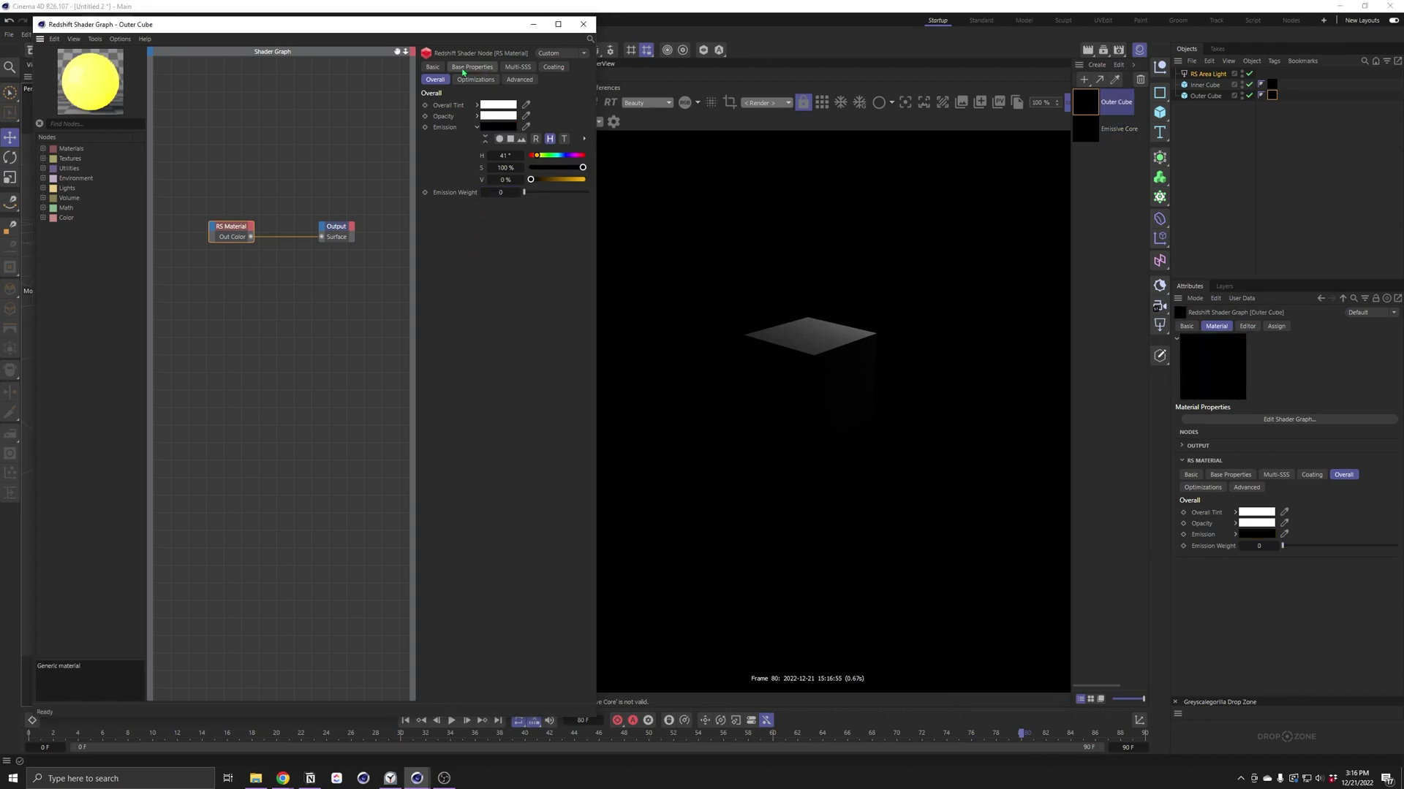
pyautogui.click(462, 68)
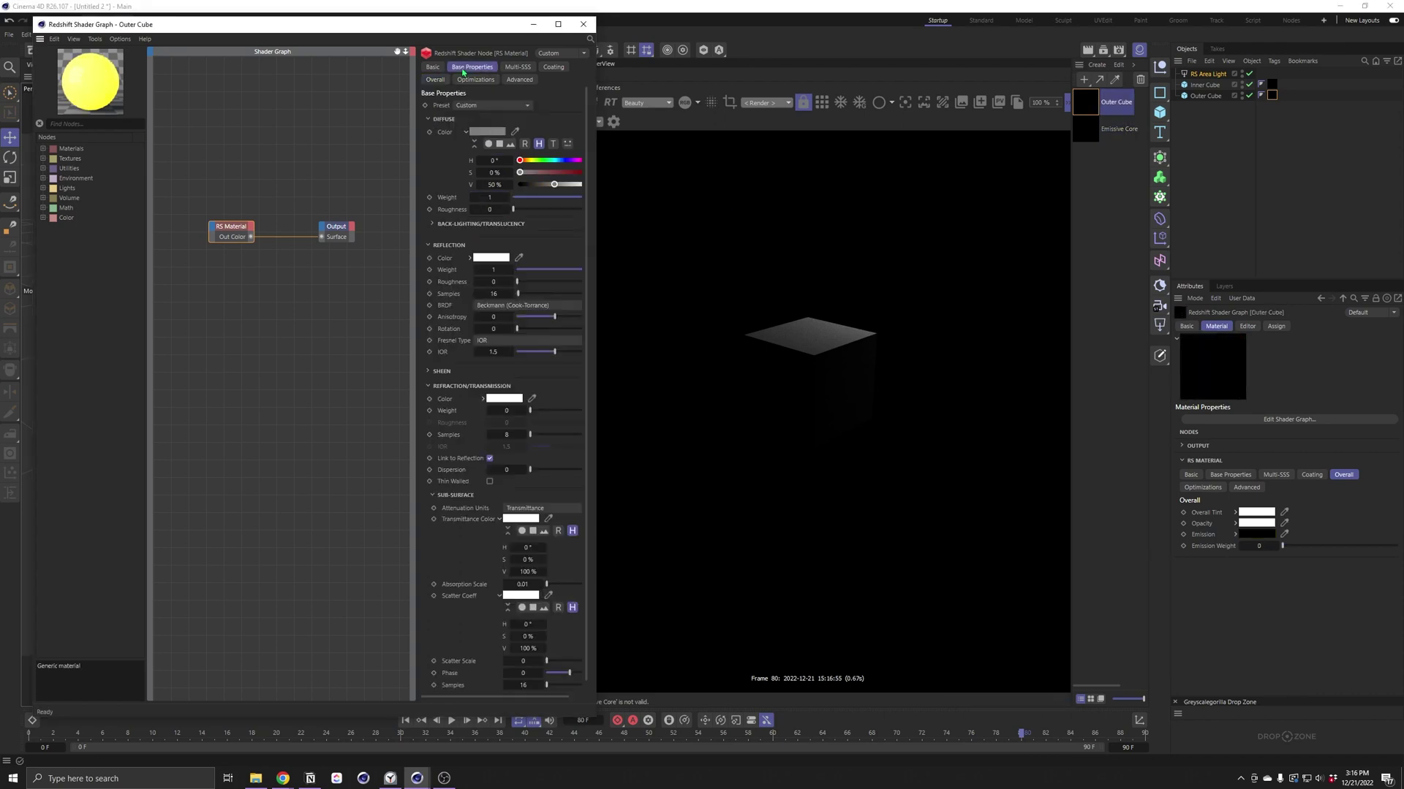
pyautogui.scroll(-1, 458, 424)
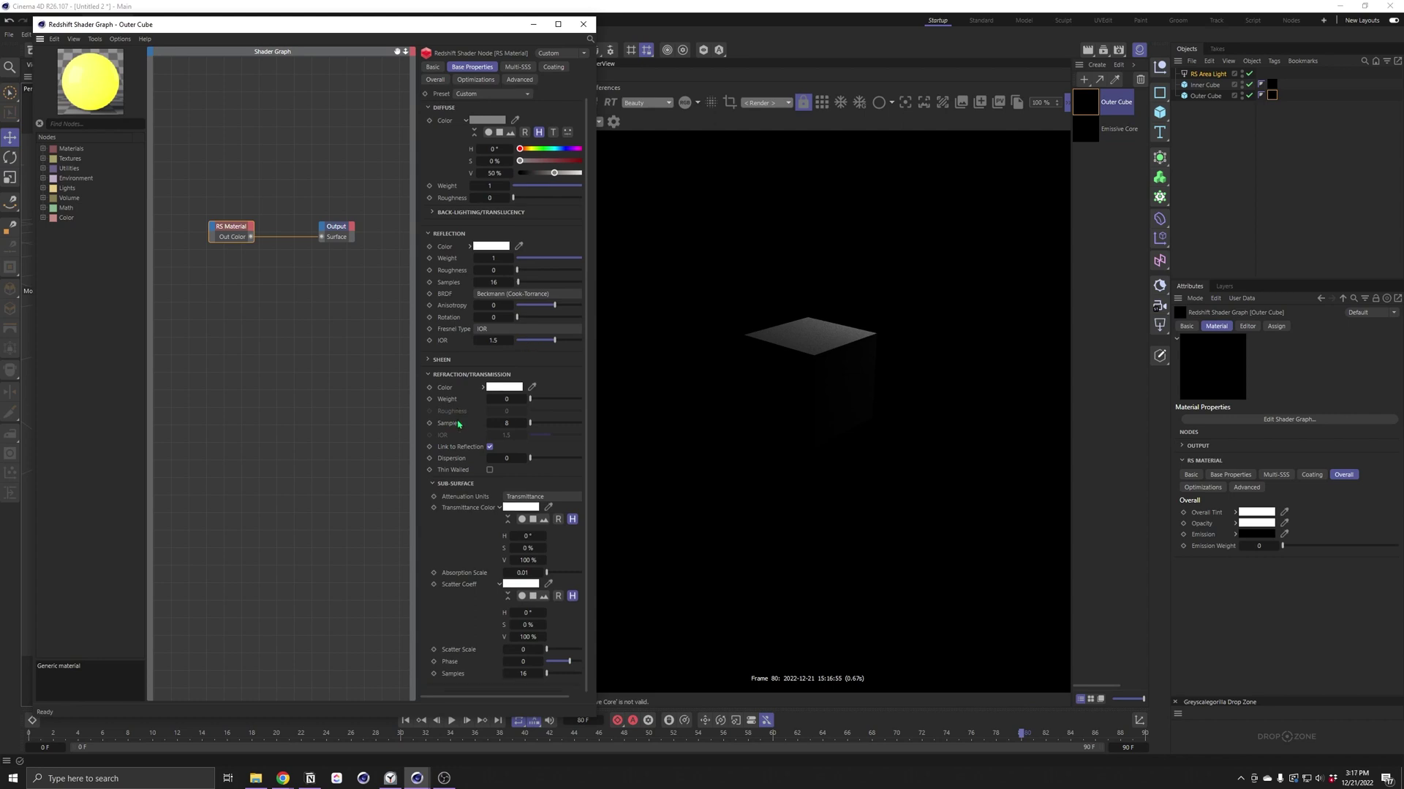
pyautogui.click(535, 399)
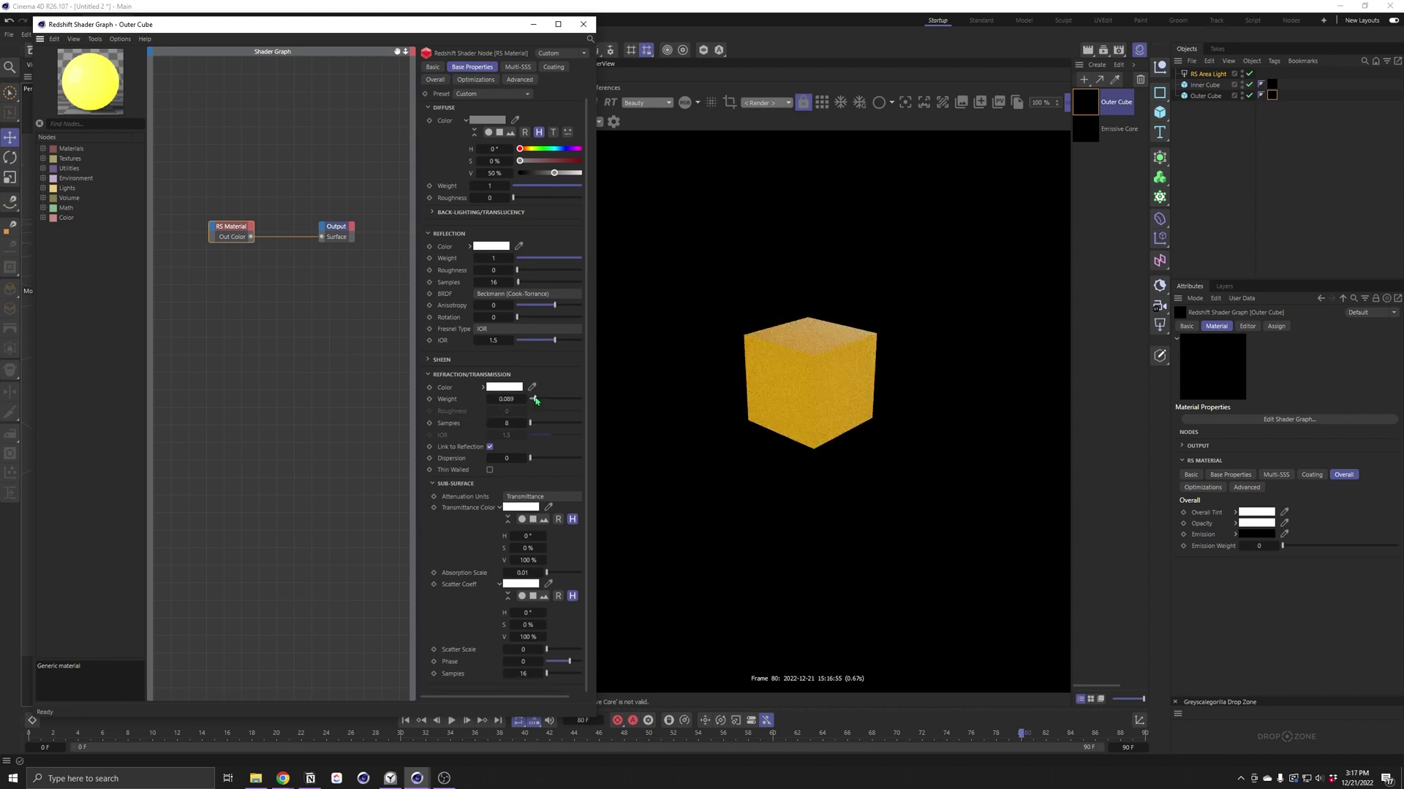
pyautogui.moveTo(538, 401); pyautogui.dragTo(578, 402)
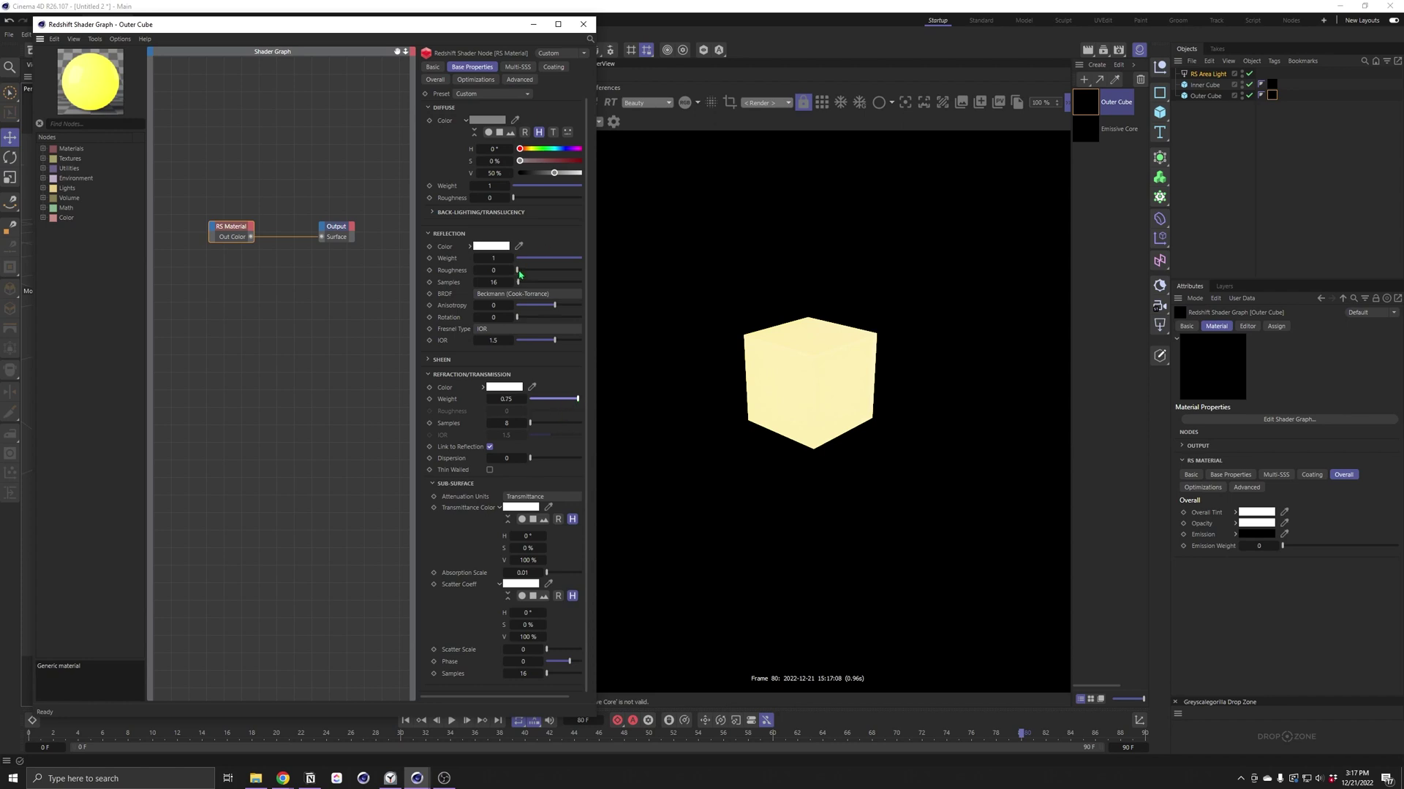
pyautogui.moveTo(518, 270); pyautogui.dragTo(619, 271)
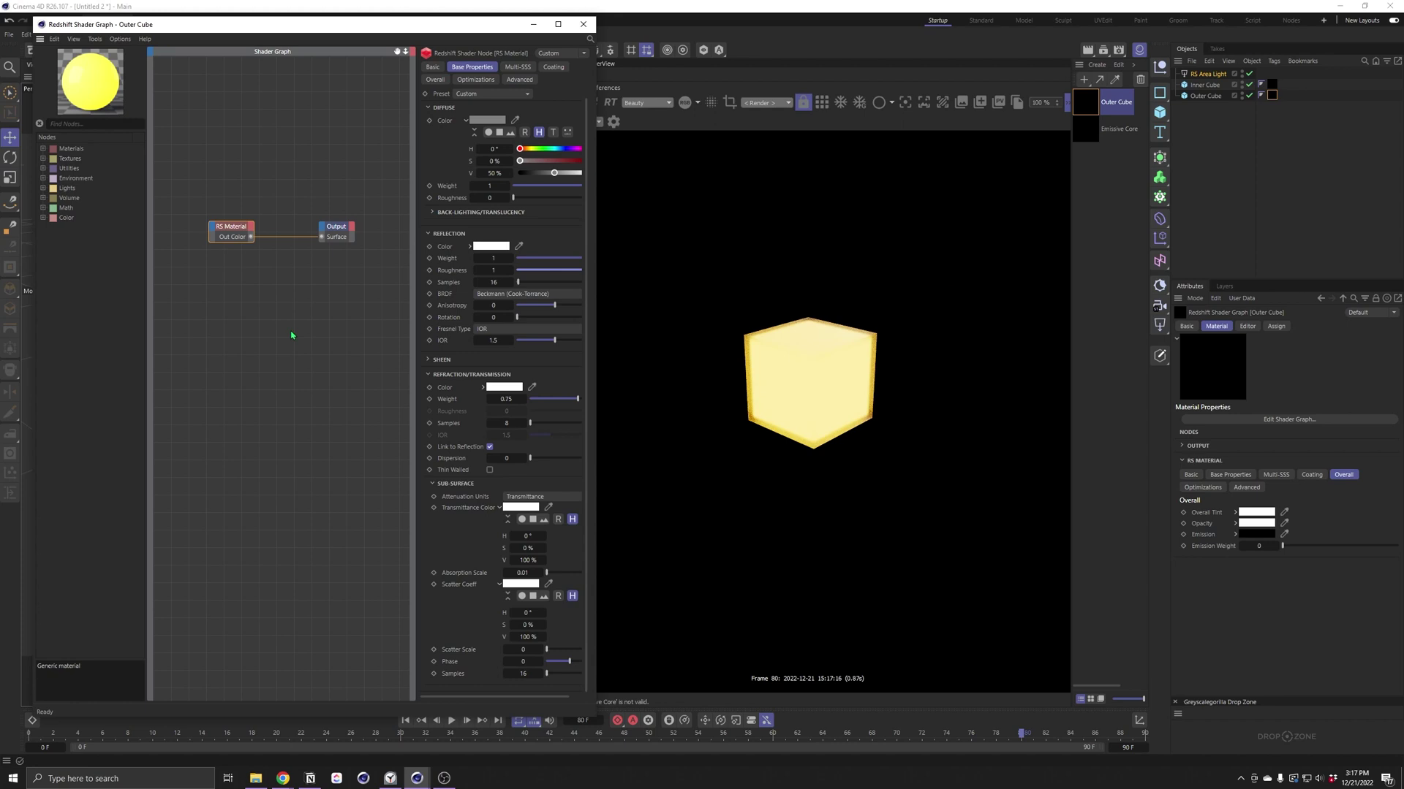
# Step: Find the JSplacement application on the computer and launch it
pyautogui.moveTo(277, 335); pyautogui.dragTo(313, 346, button='middle')
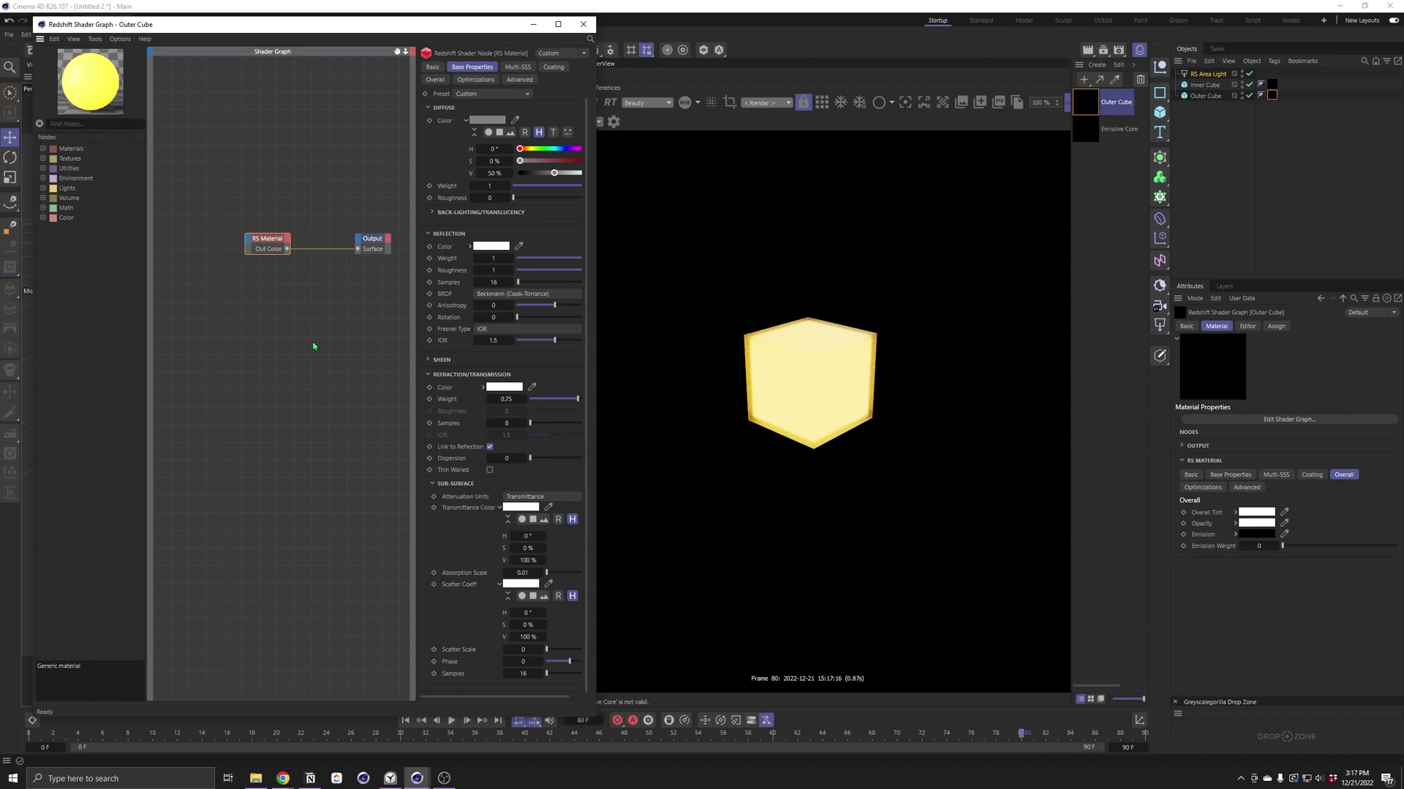
pyautogui.press('super')
pyautogui.write('js')
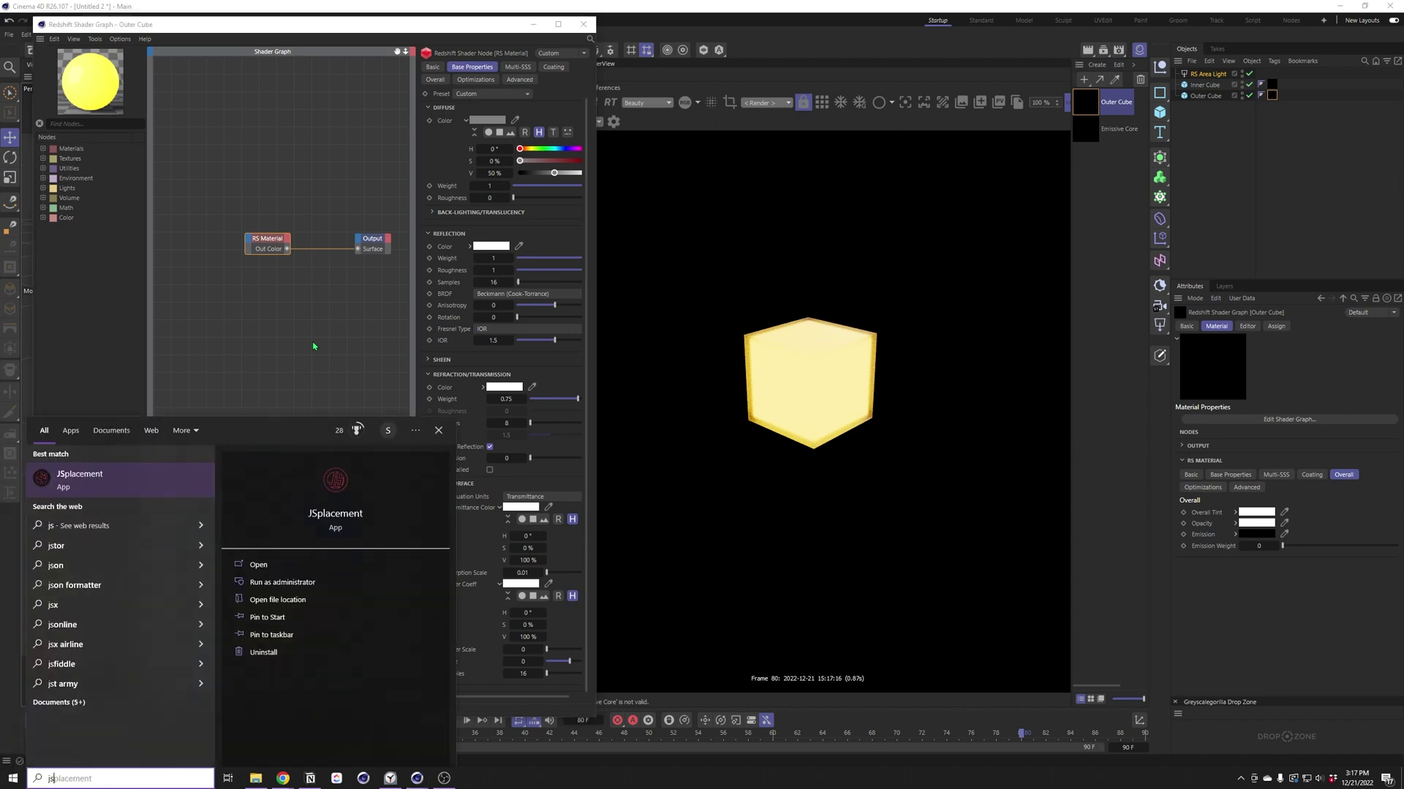
pyautogui.press('Return')
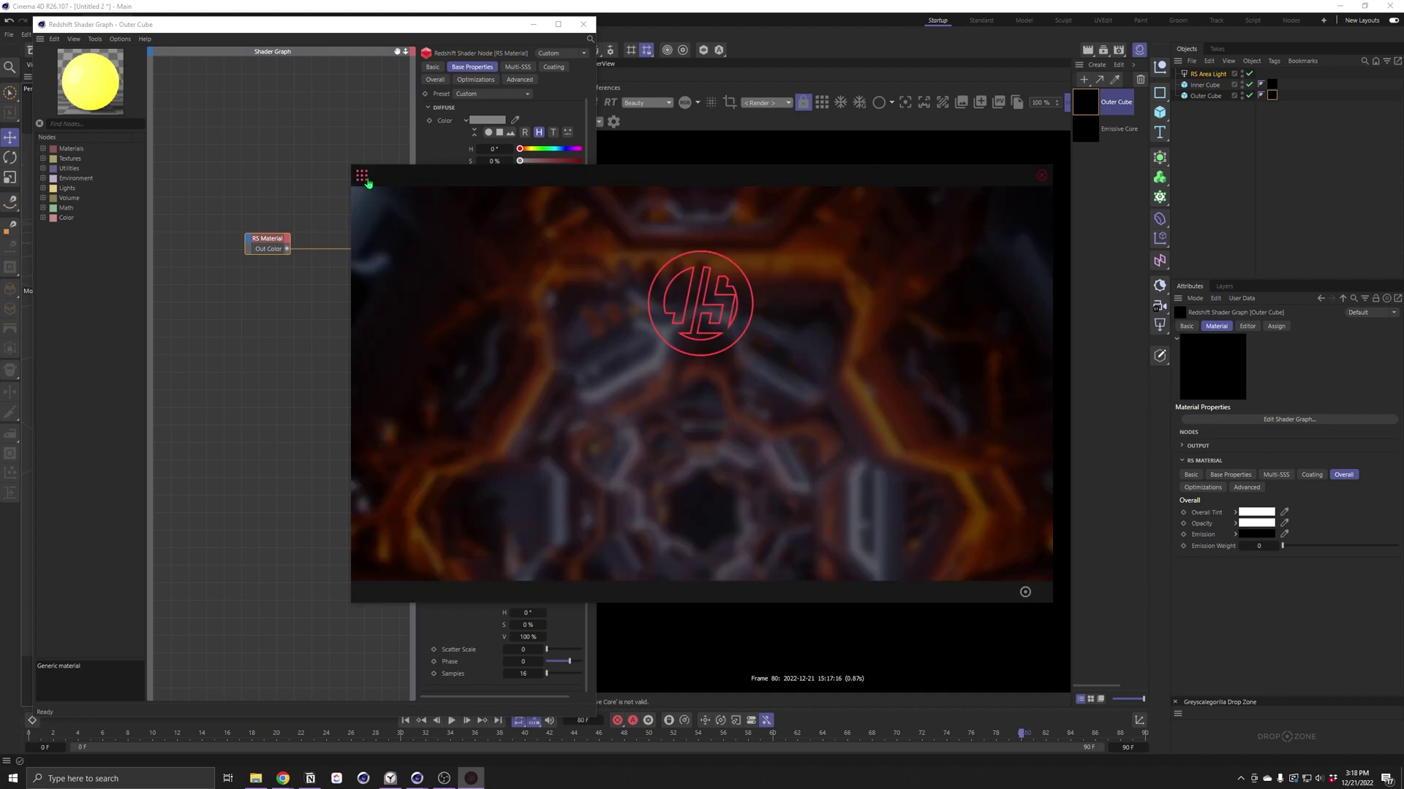
# Step: Open the JSplacement Classic generator, set the iterations to 630 and generate a displacement map
pyautogui.click(366, 180)
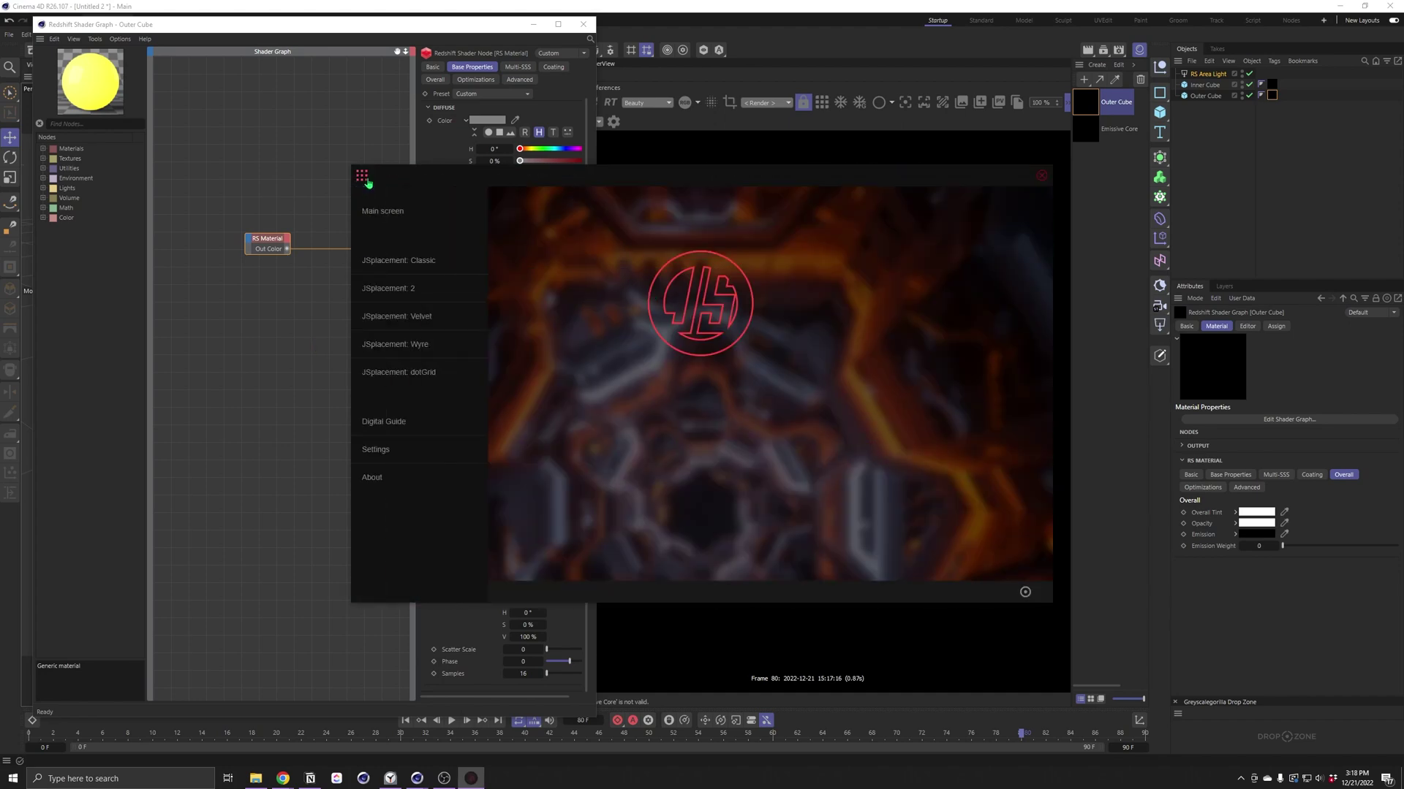
pyautogui.click(427, 272)
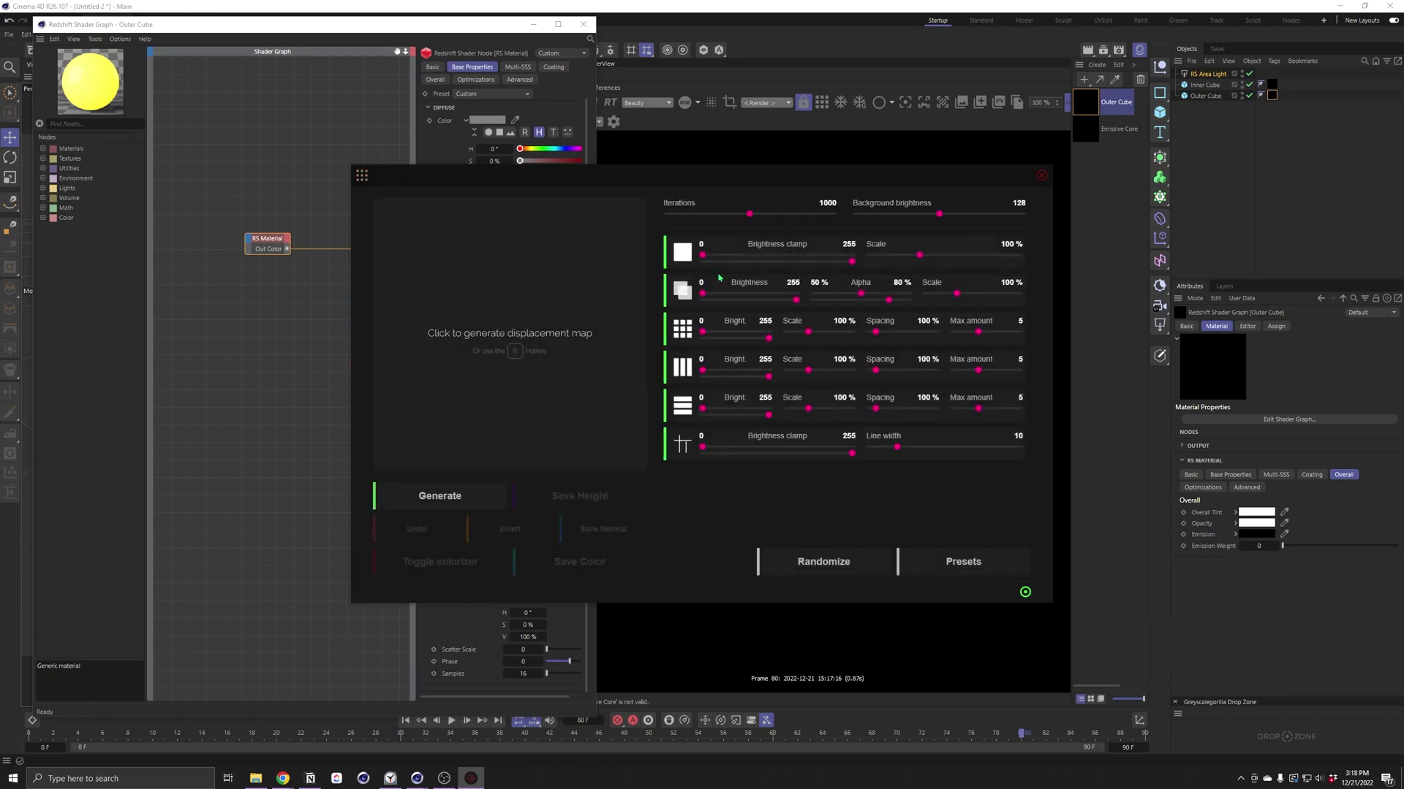
pyautogui.moveTo(749, 214); pyautogui.dragTo(719, 216)
pyautogui.click(512, 334)
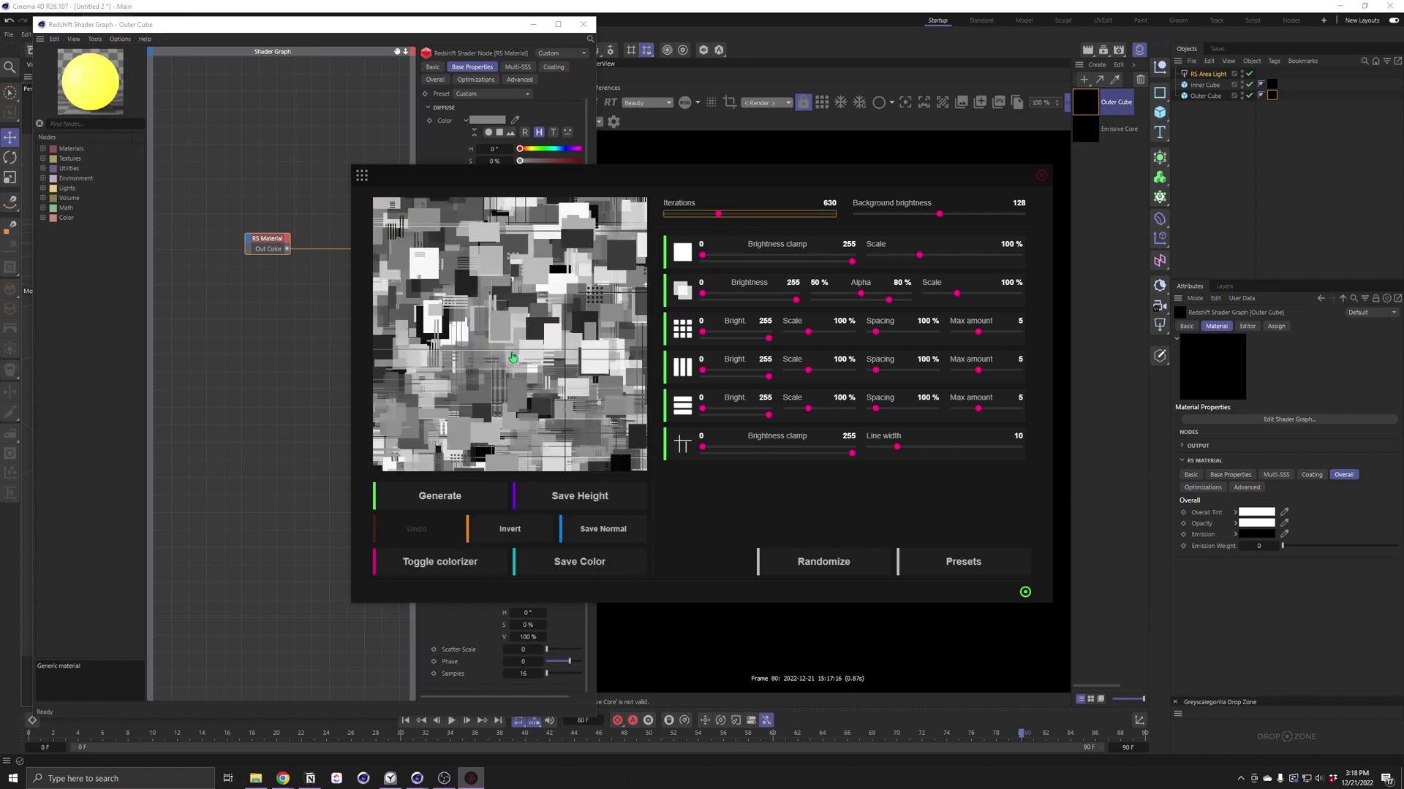
# Step: Randomize the generator settings repeatedly to find a pattern of blocks with thin bright lines, and regenerate the map with those settings
pyautogui.click(826, 570)
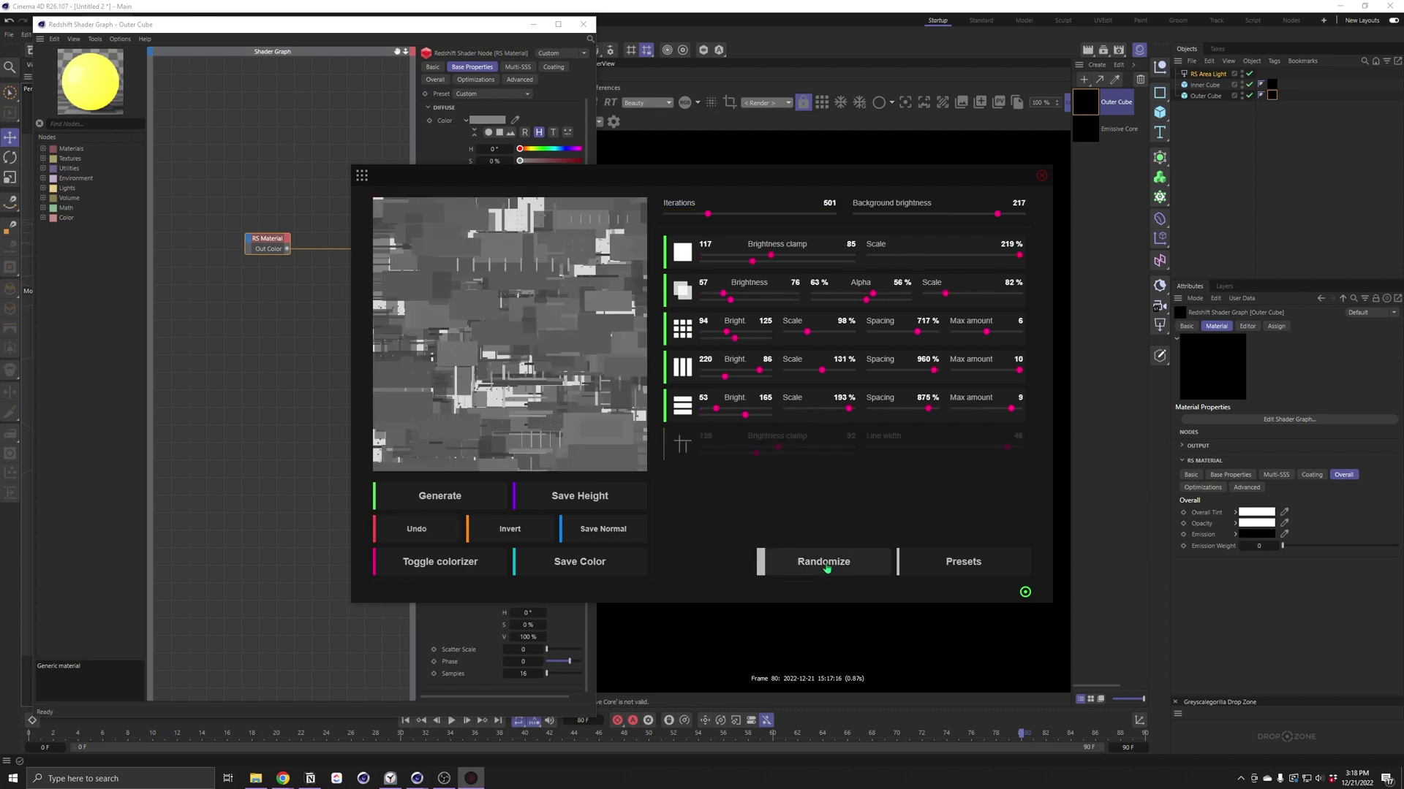
pyautogui.click(826, 570)
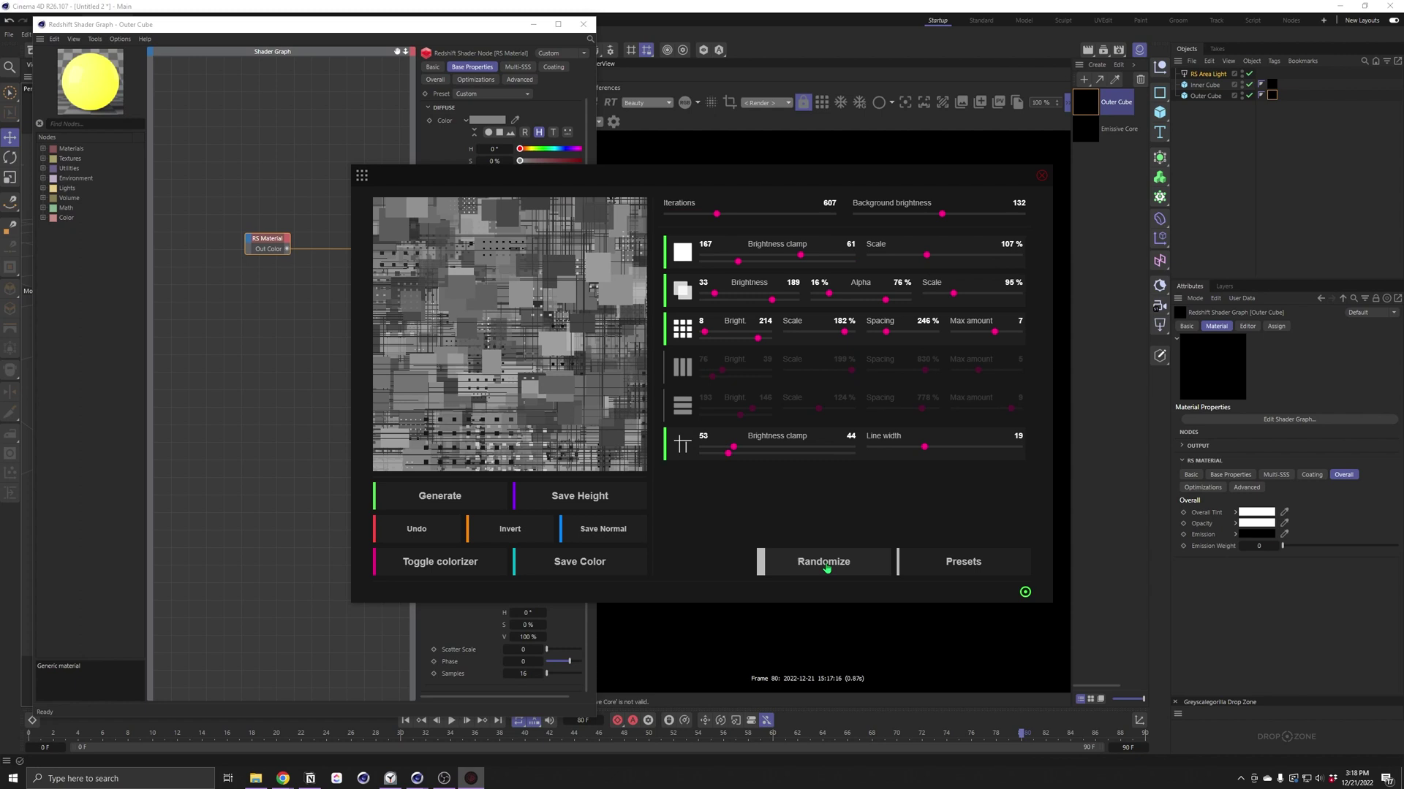
pyautogui.click(826, 570)
pyautogui.click(826, 570)
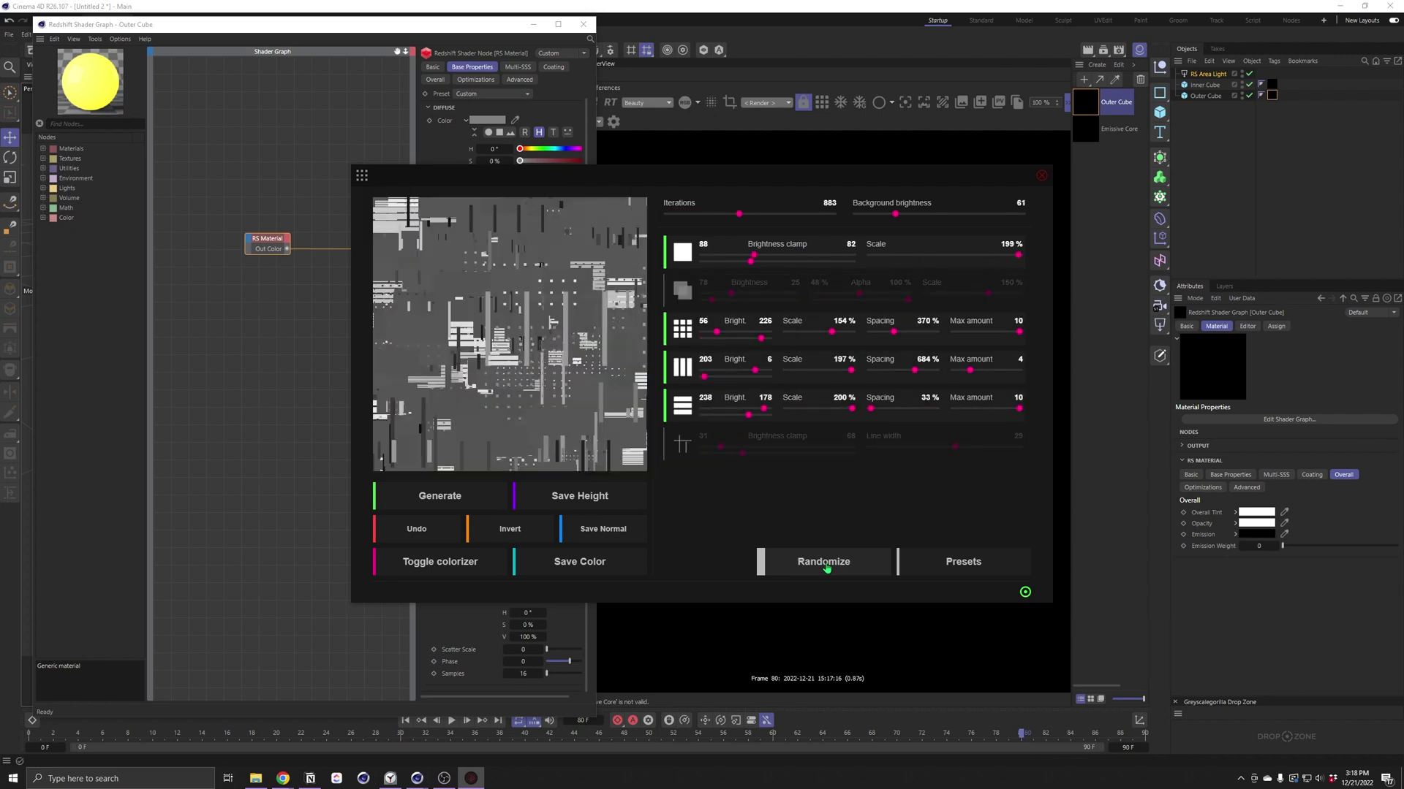
pyautogui.click(826, 570)
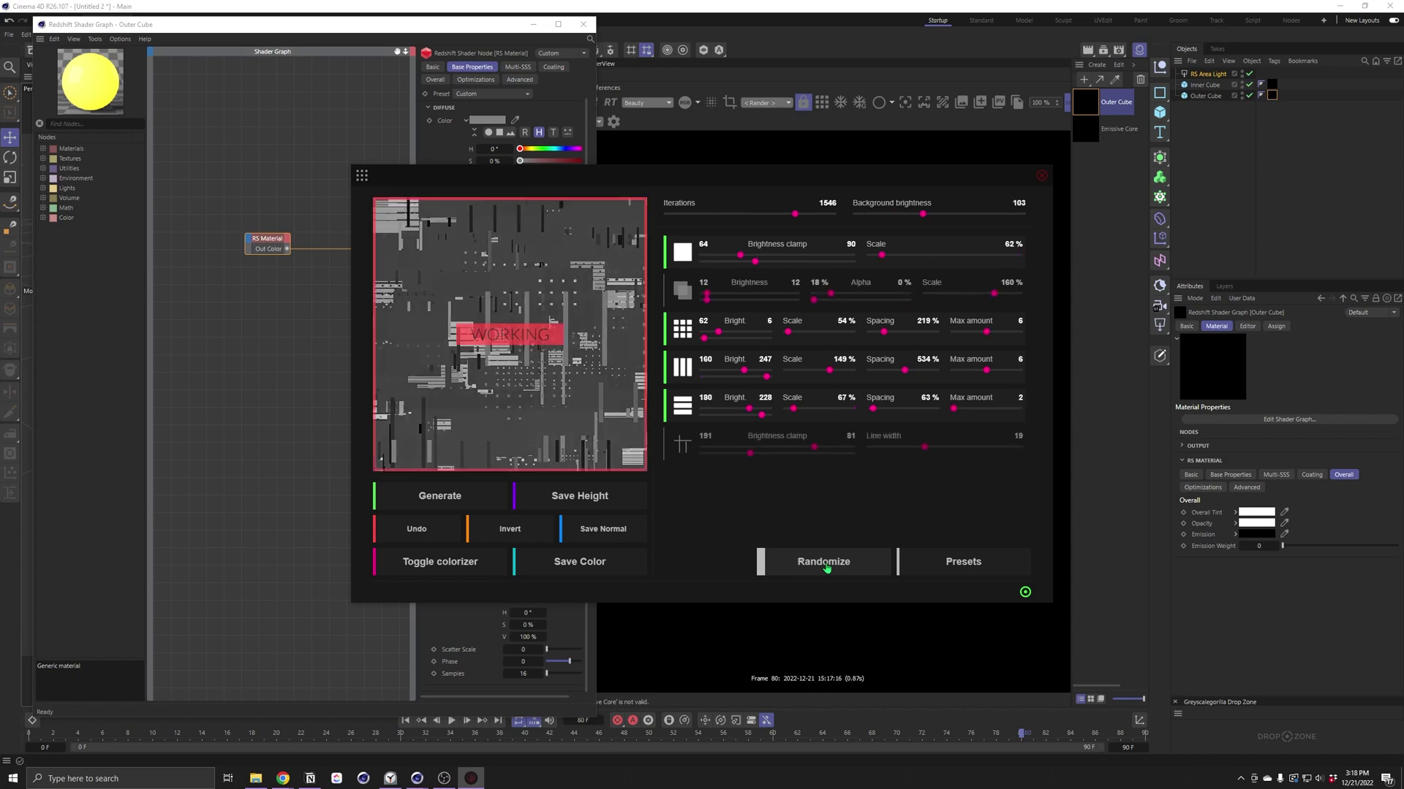
pyautogui.click(826, 569)
pyautogui.click(826, 569)
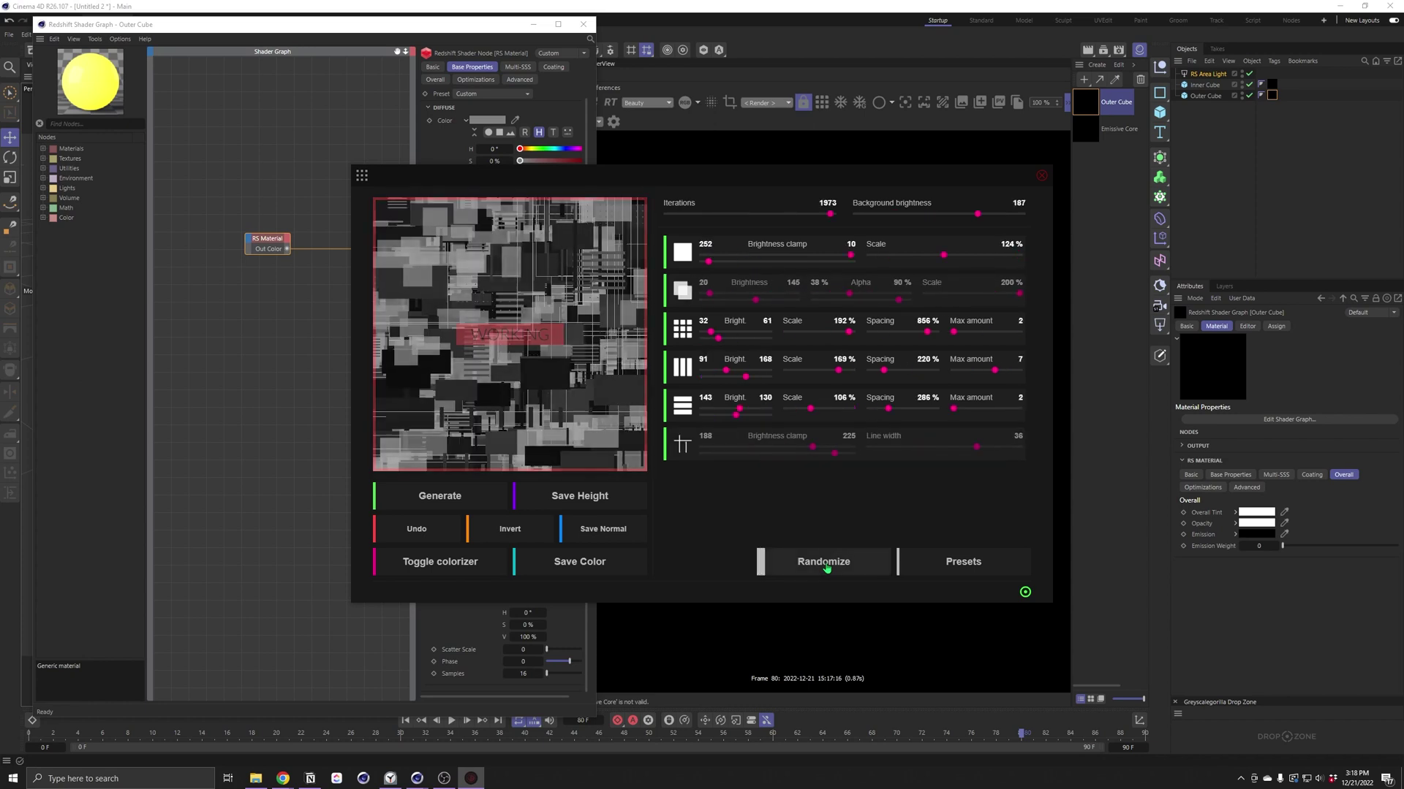
pyautogui.click(826, 570)
pyautogui.click(826, 570)
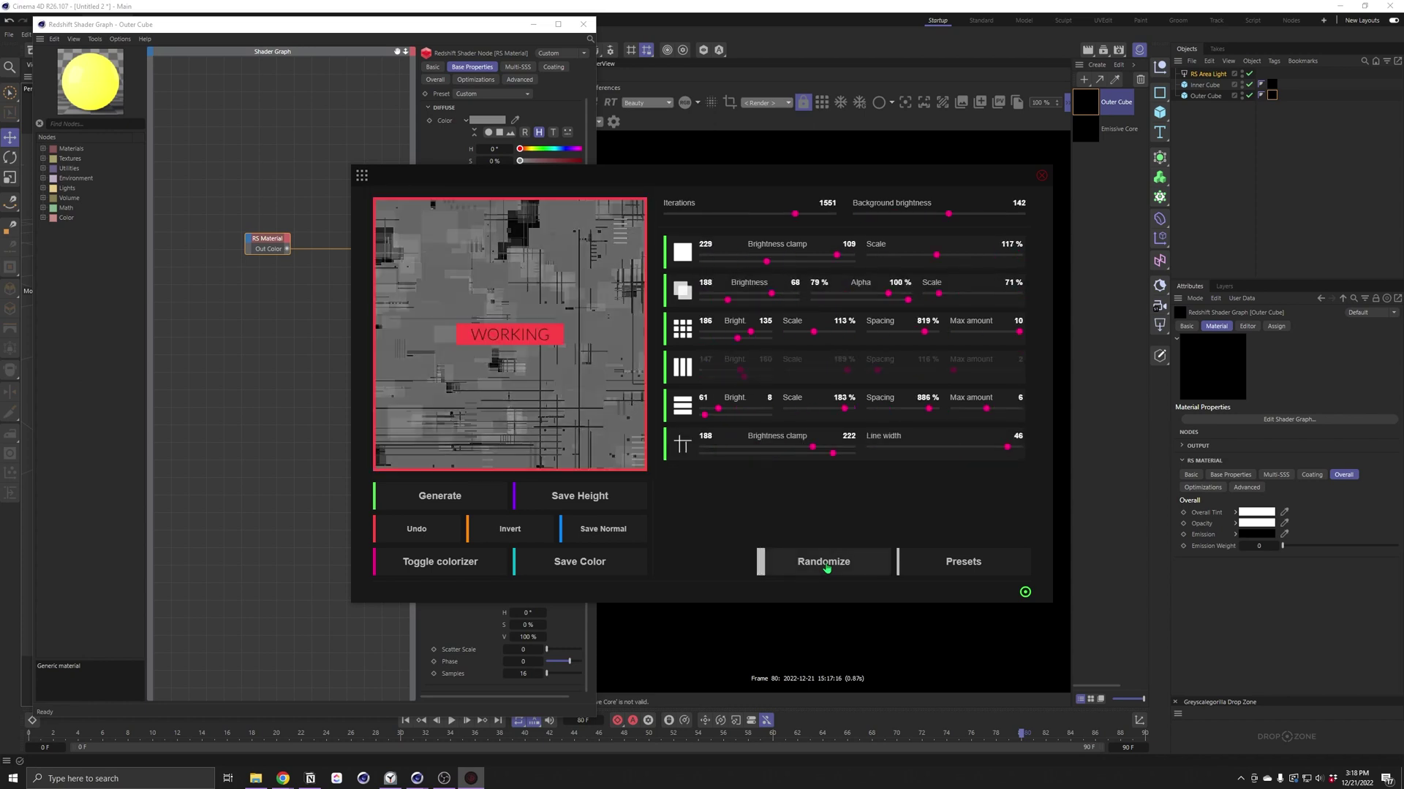
pyautogui.click(826, 570)
pyautogui.click(826, 570)
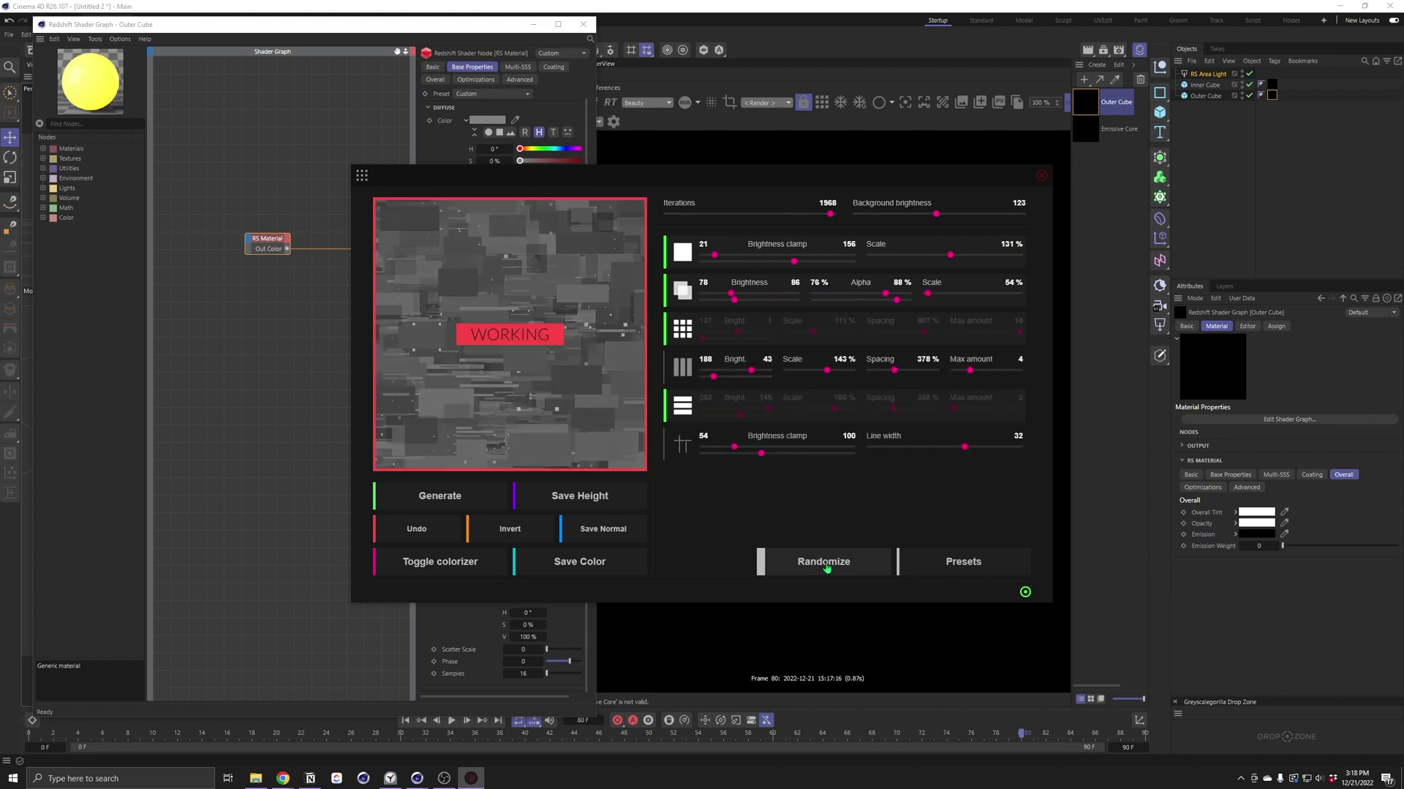
pyautogui.click(826, 570)
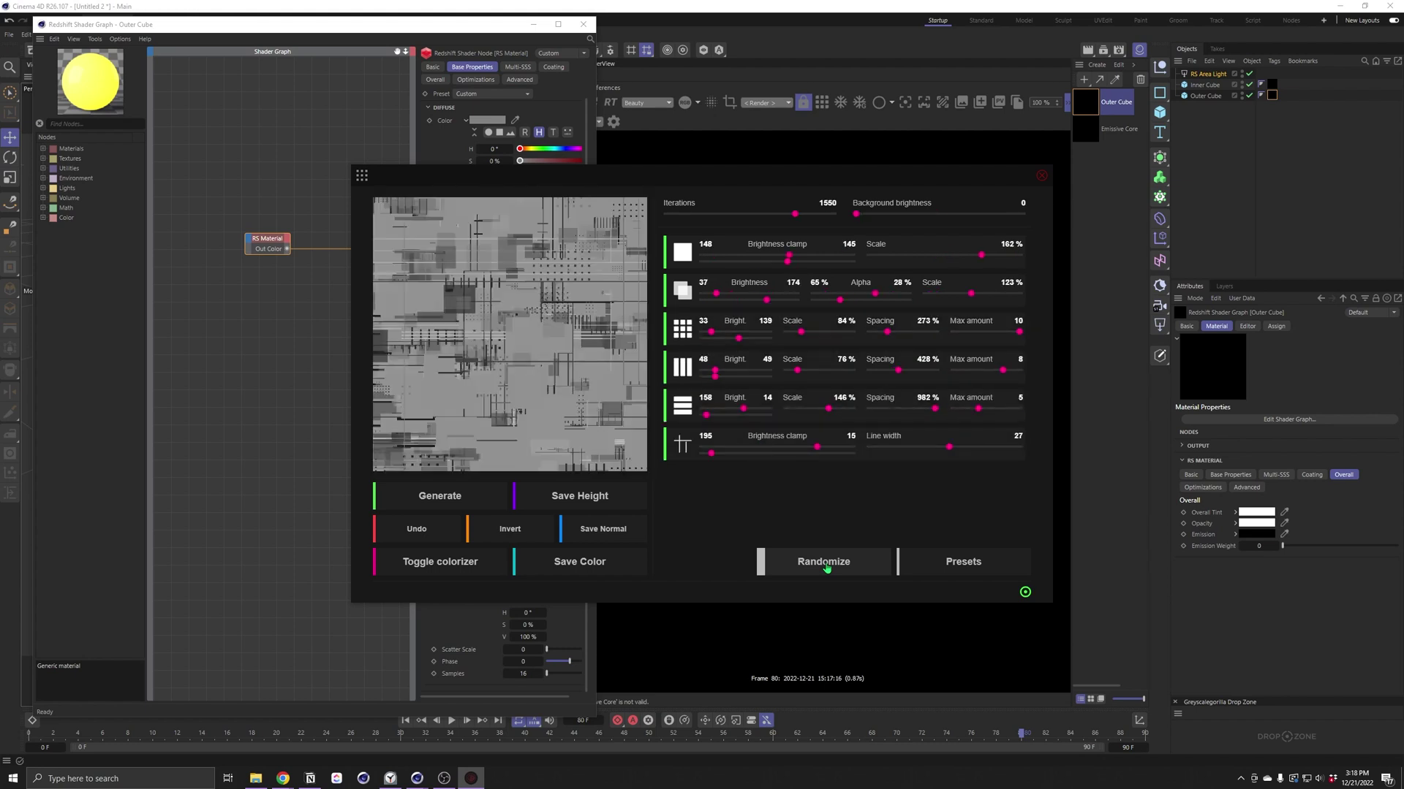
pyautogui.click(826, 569)
pyautogui.click(826, 569)
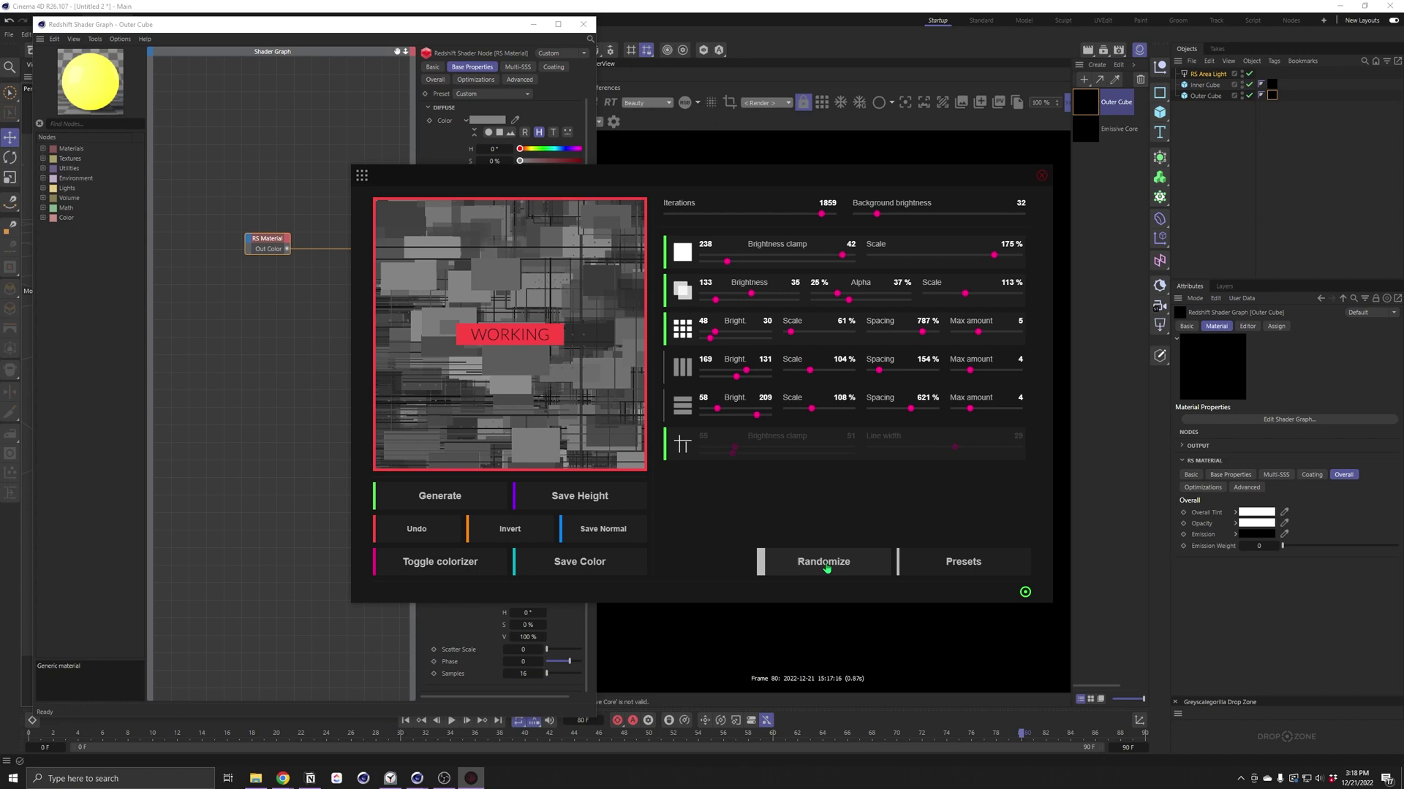
pyautogui.click(826, 570)
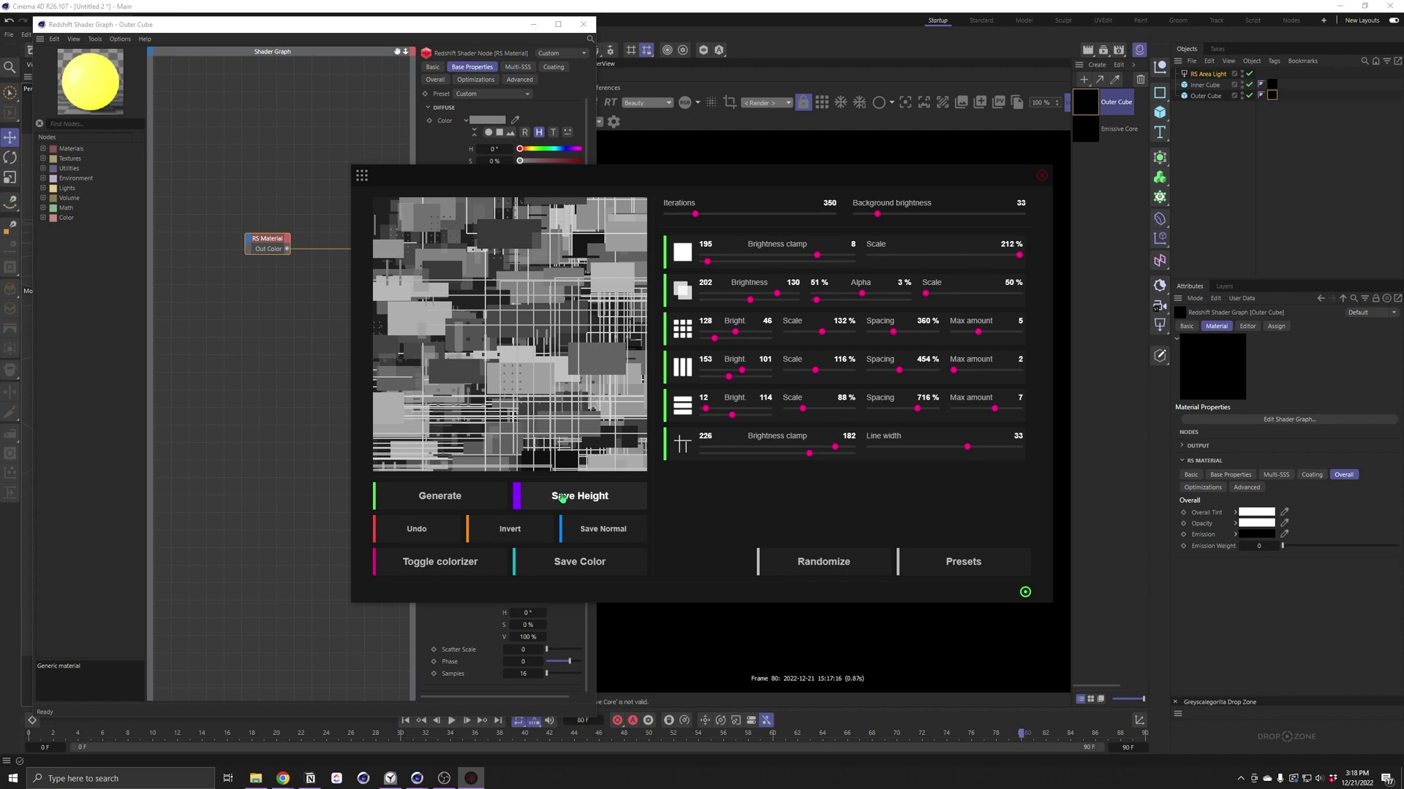
pyautogui.click(482, 498)
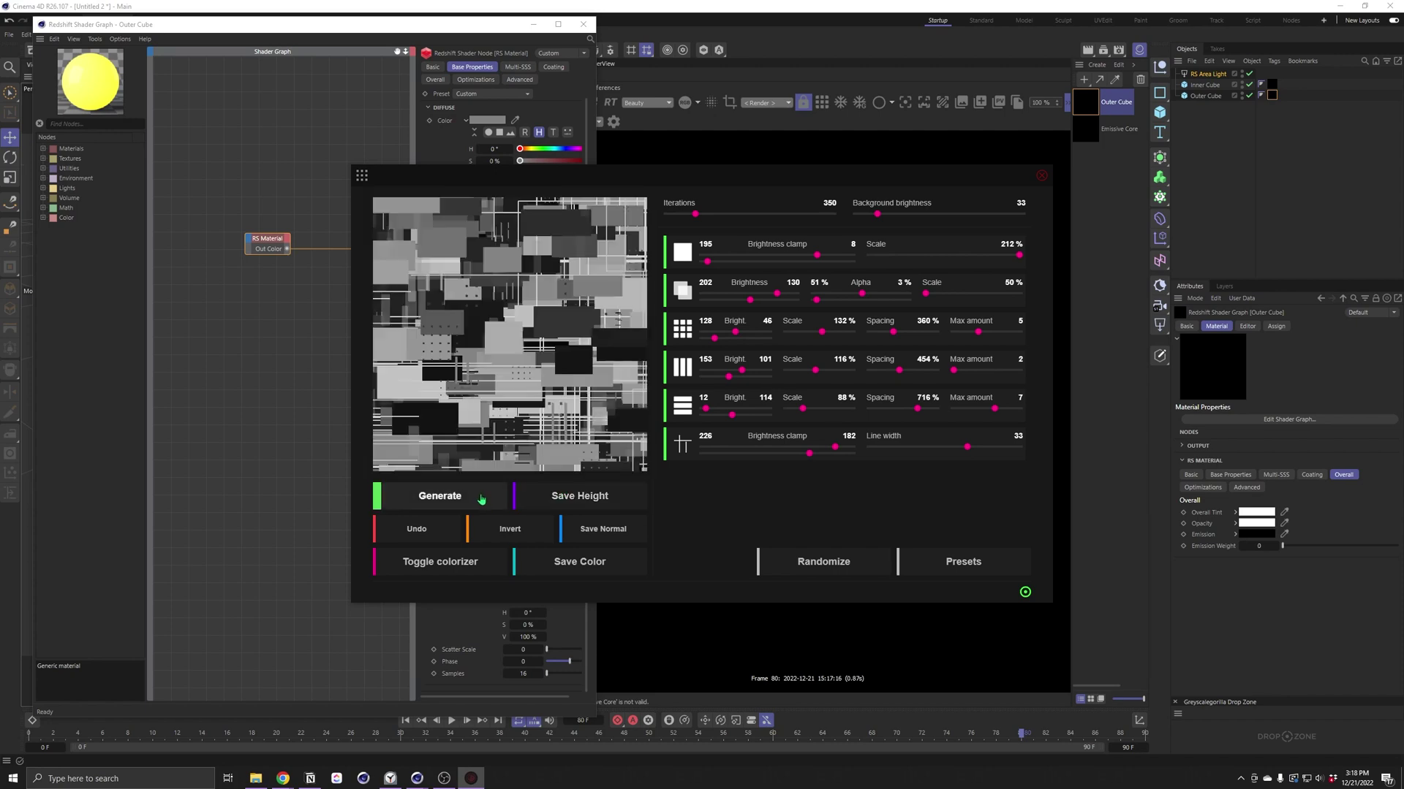
pyautogui.click(574, 495)
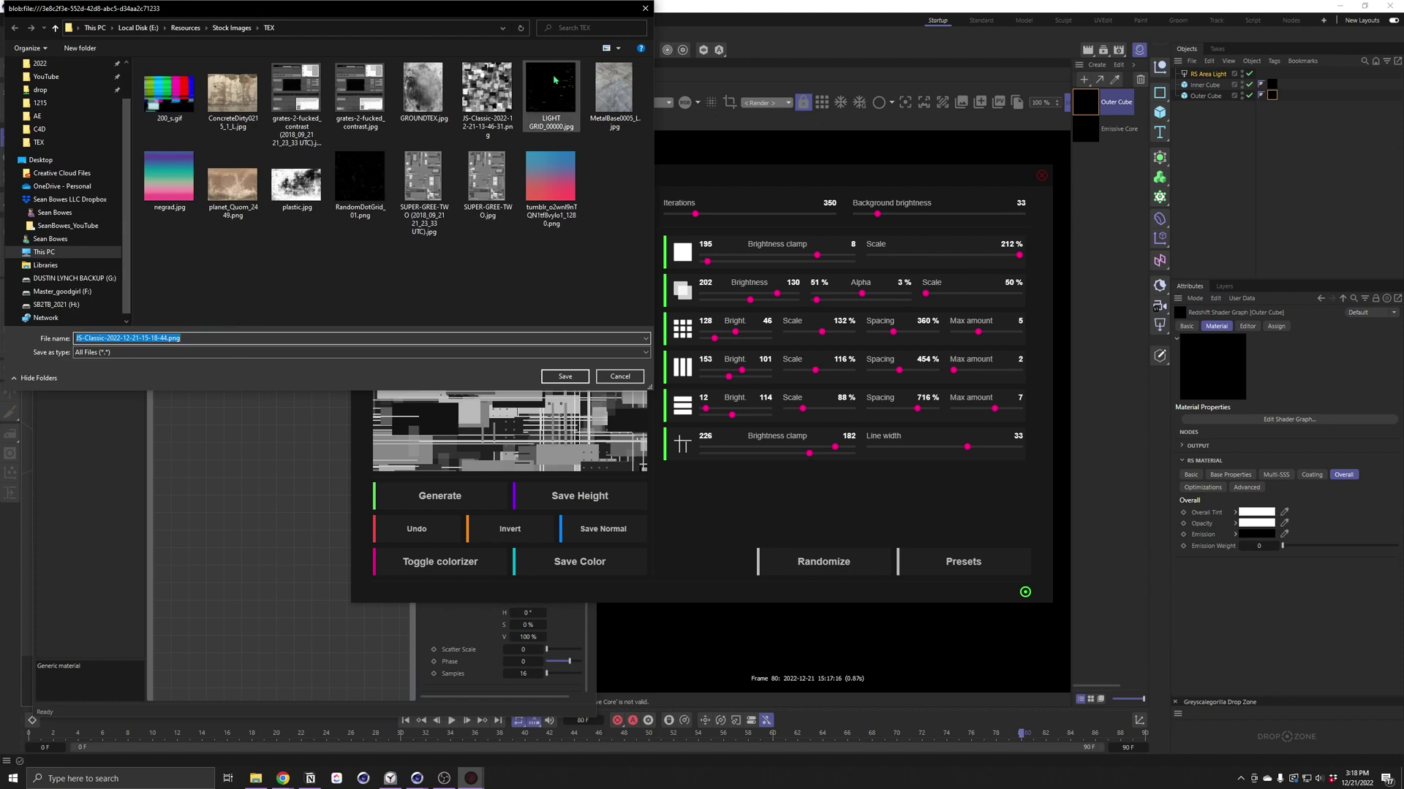
pyautogui.click(572, 380)
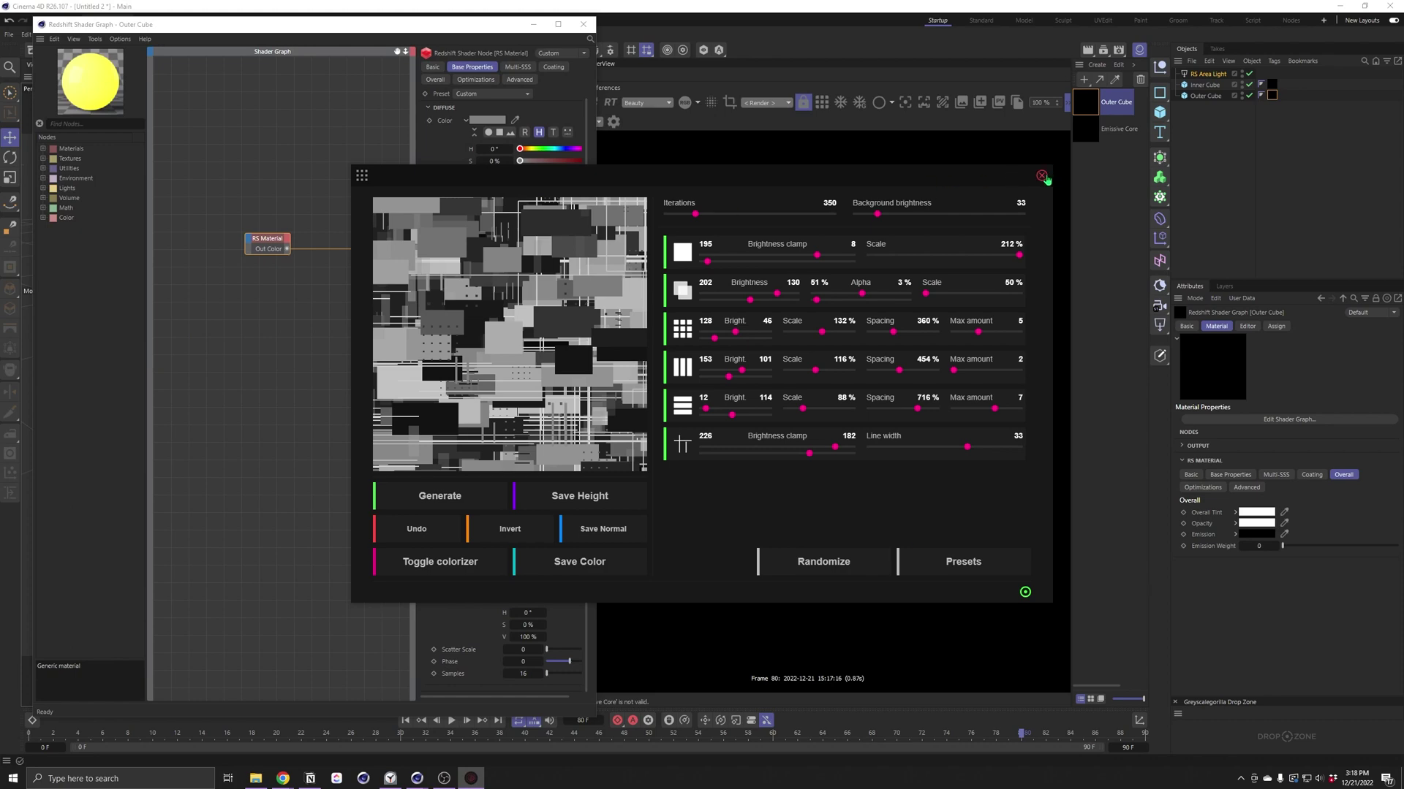
pyautogui.click(1042, 176)
pyautogui.click(255, 778)
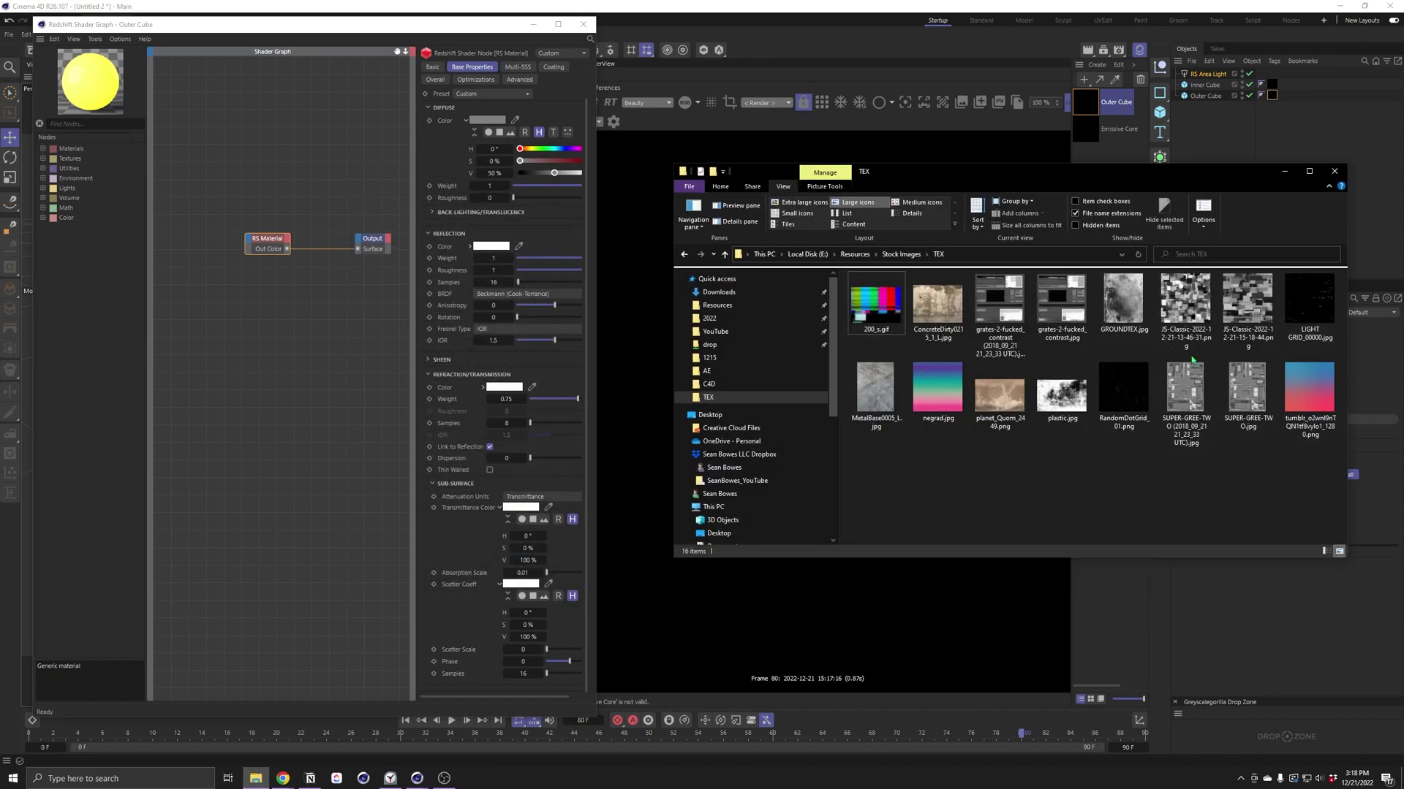
pyautogui.moveTo(1240, 303); pyautogui.dragTo(182, 330)
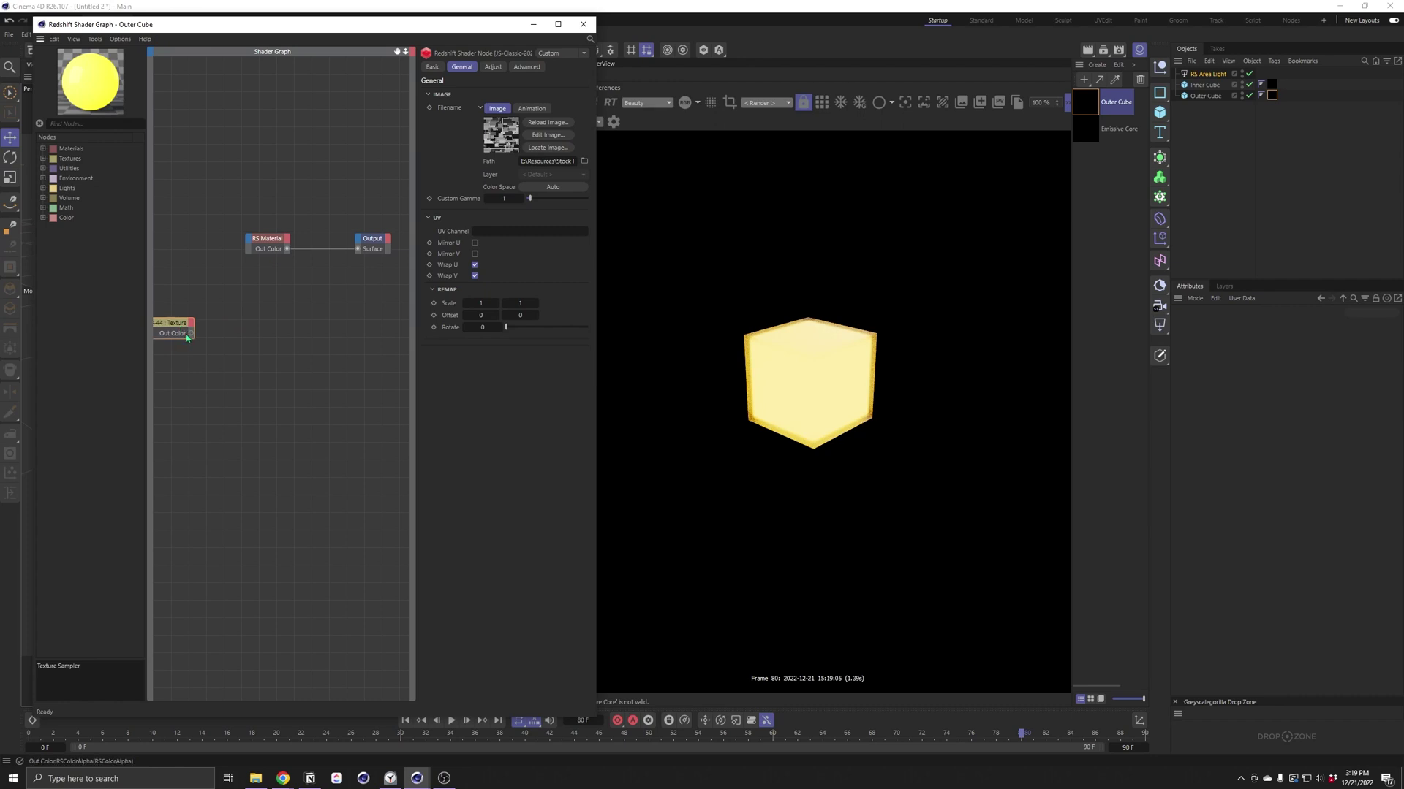
# Step: Add a Displacement node, feed the texture's color into its Tex Map, and connect it to the Output node's Displacement input
pyautogui.click(76, 124)
pyautogui.write('di')
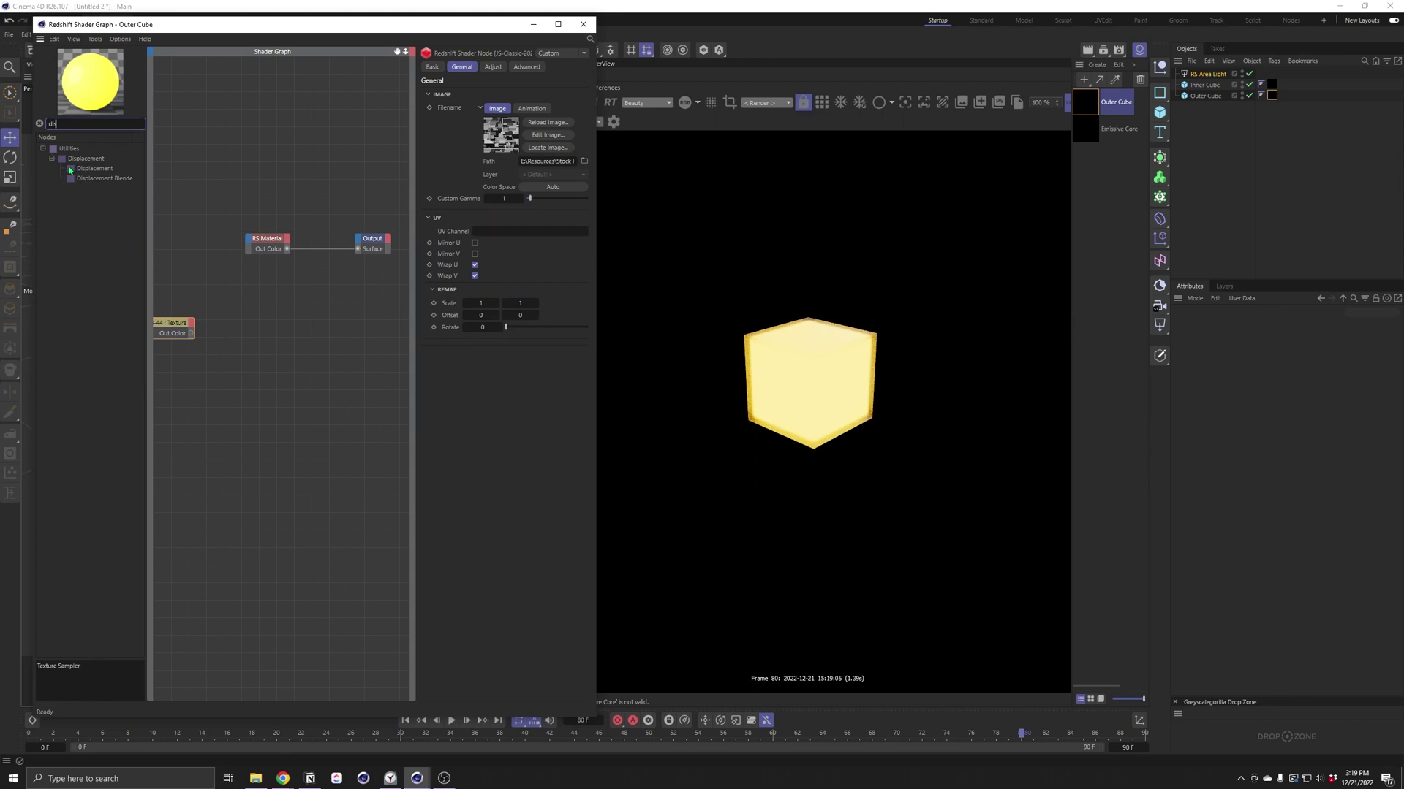
pyautogui.moveTo(94, 168); pyautogui.dragTo(243, 328)
pyautogui.moveTo(267, 349)
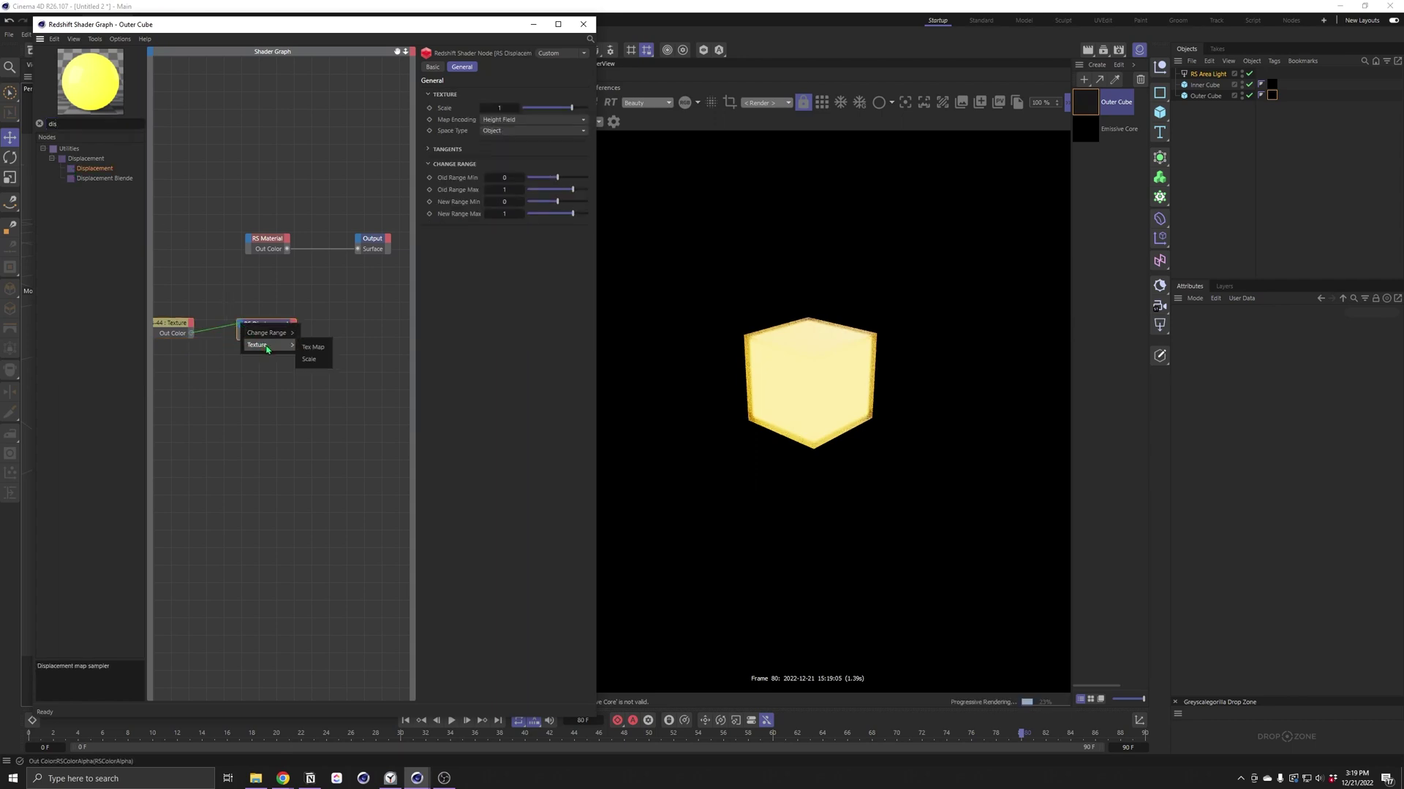
pyautogui.click(312, 347)
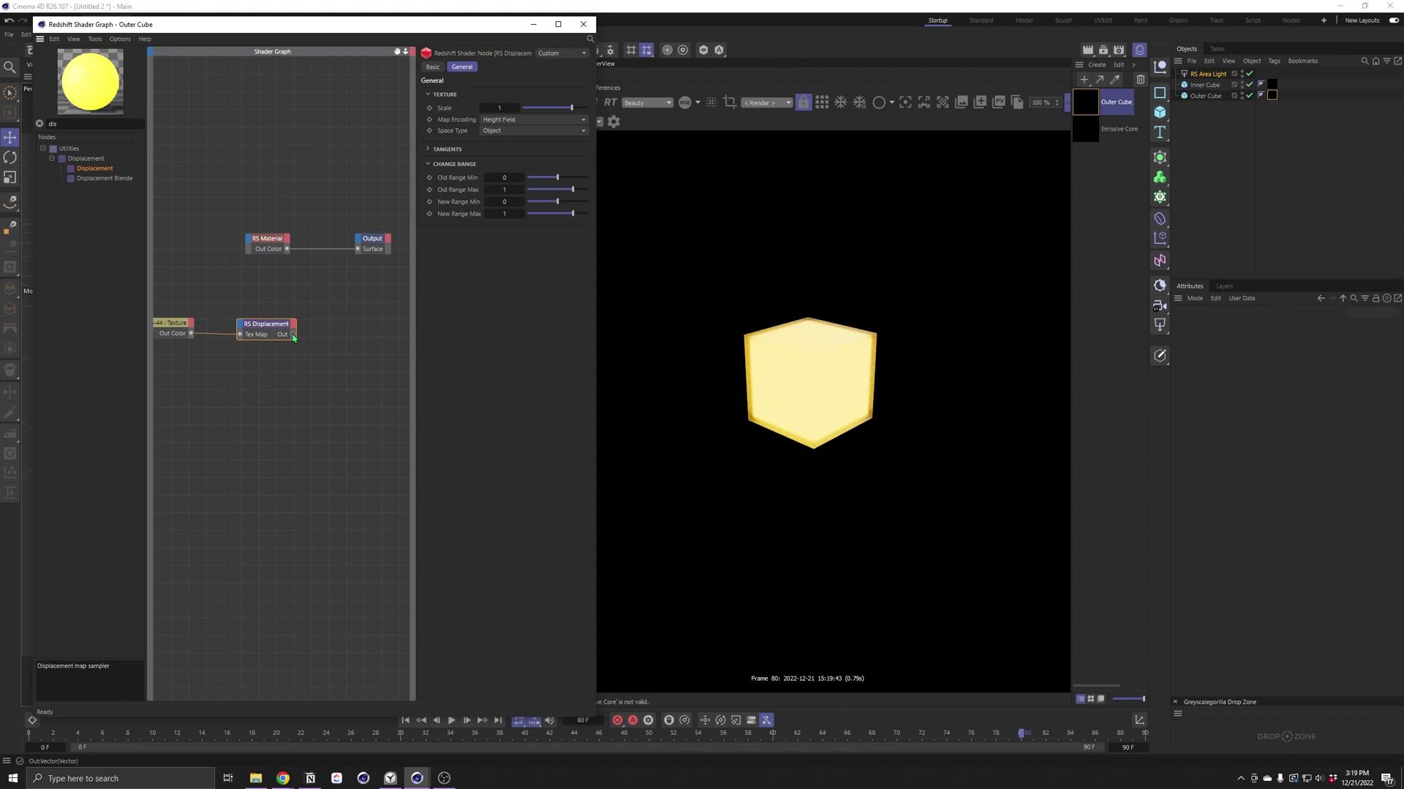
pyautogui.moveTo(293, 337); pyautogui.dragTo(359, 245)
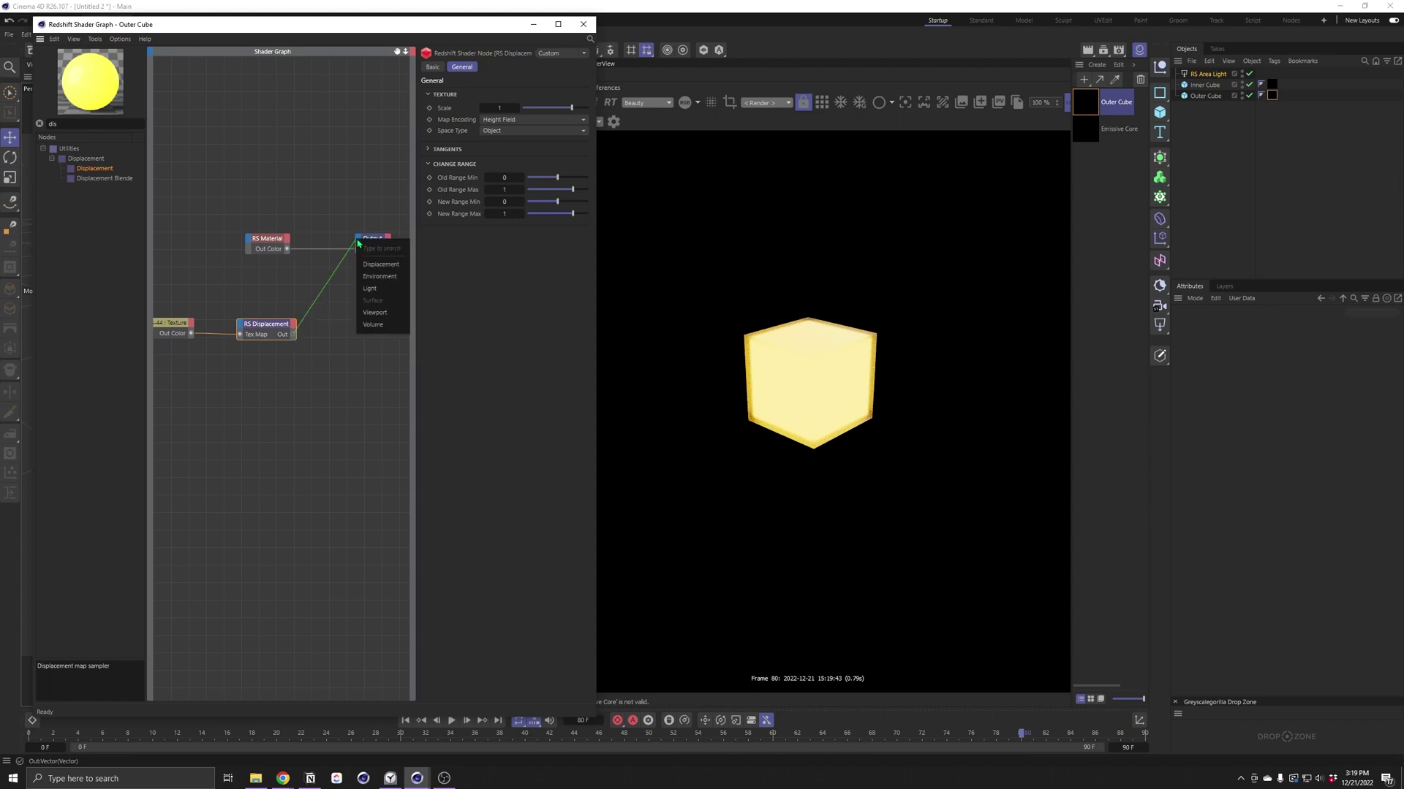
pyautogui.click(380, 264)
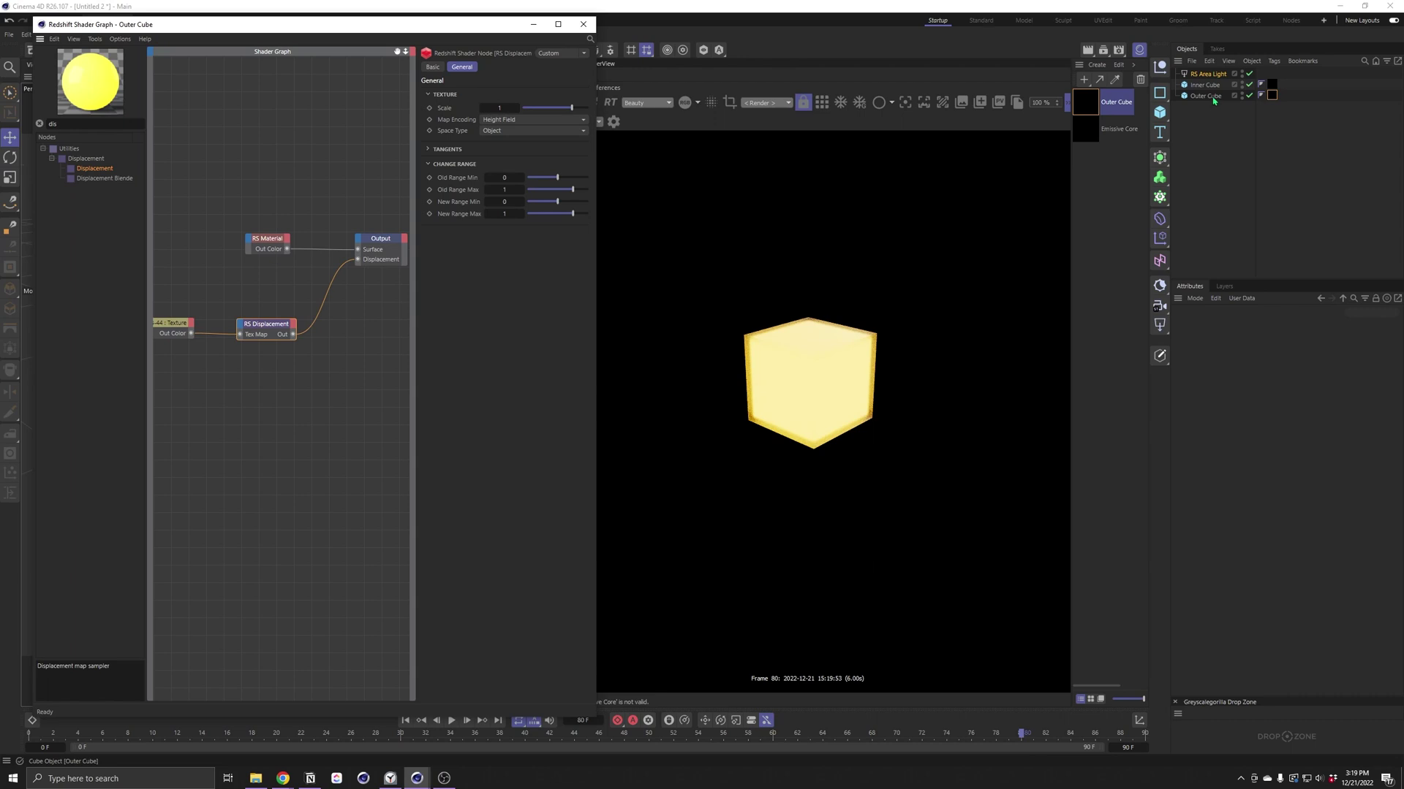
# Step: Add a Redshift Object render tag to the Outer Cube object and show its geometry settings
pyautogui.rightClick(1214, 97)
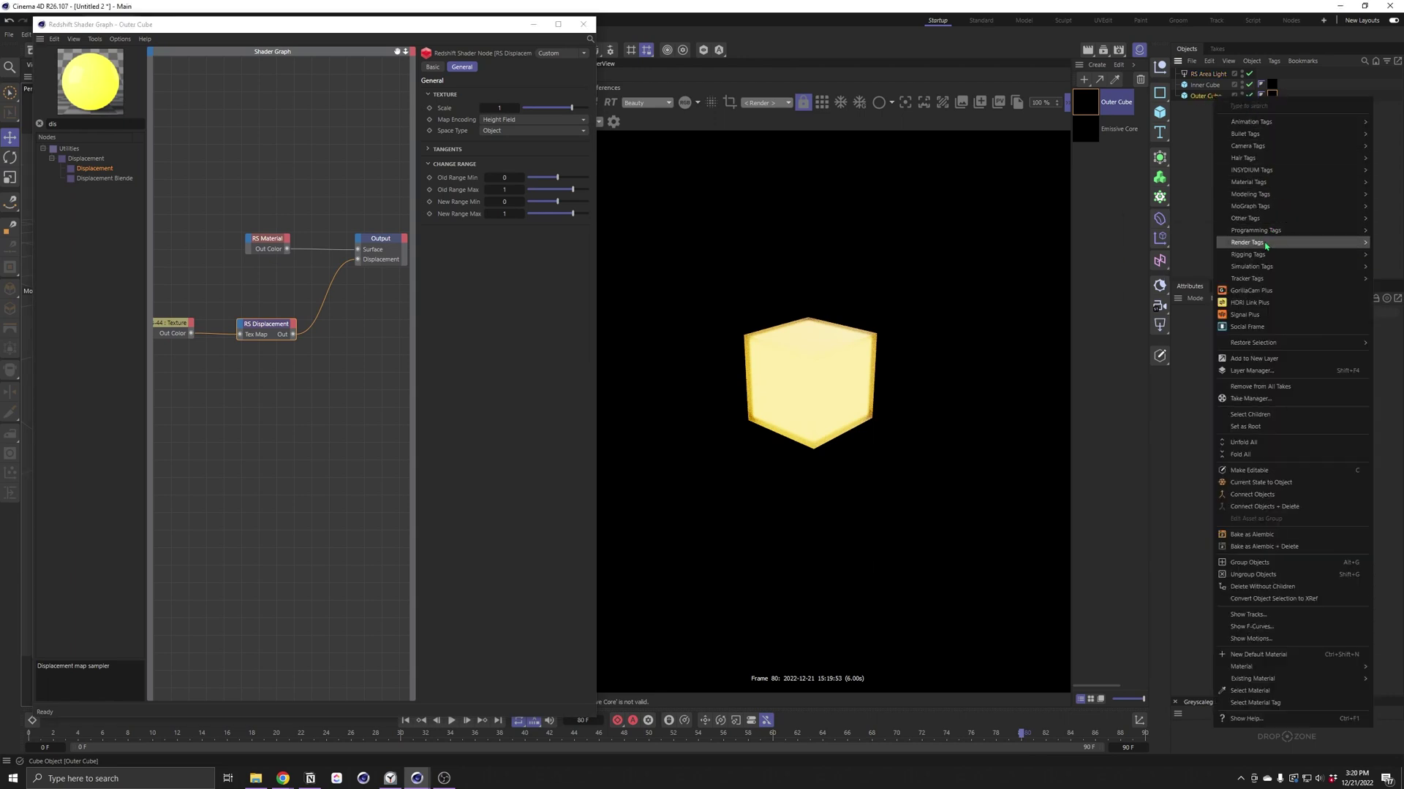
pyautogui.moveTo(1258, 243)
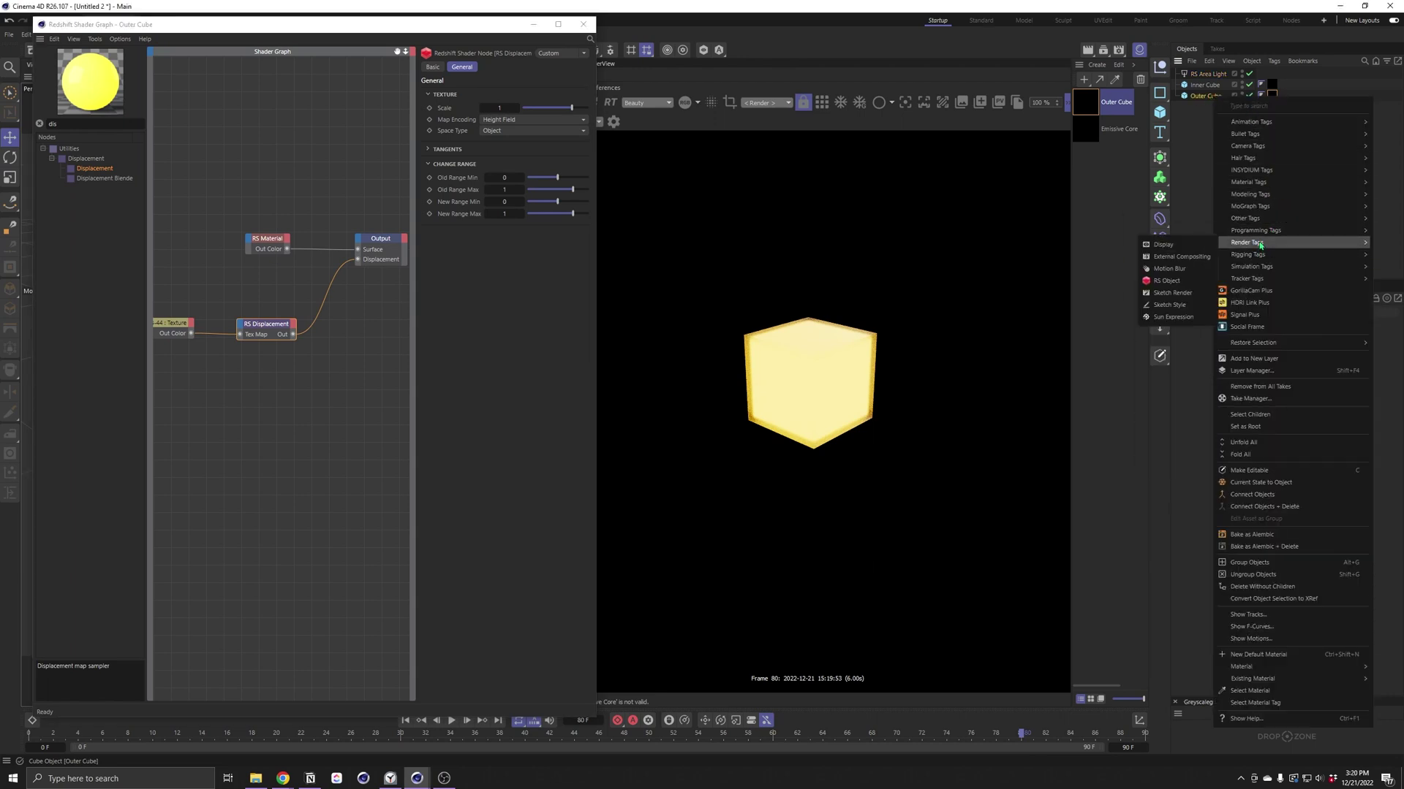
pyautogui.click(1179, 281)
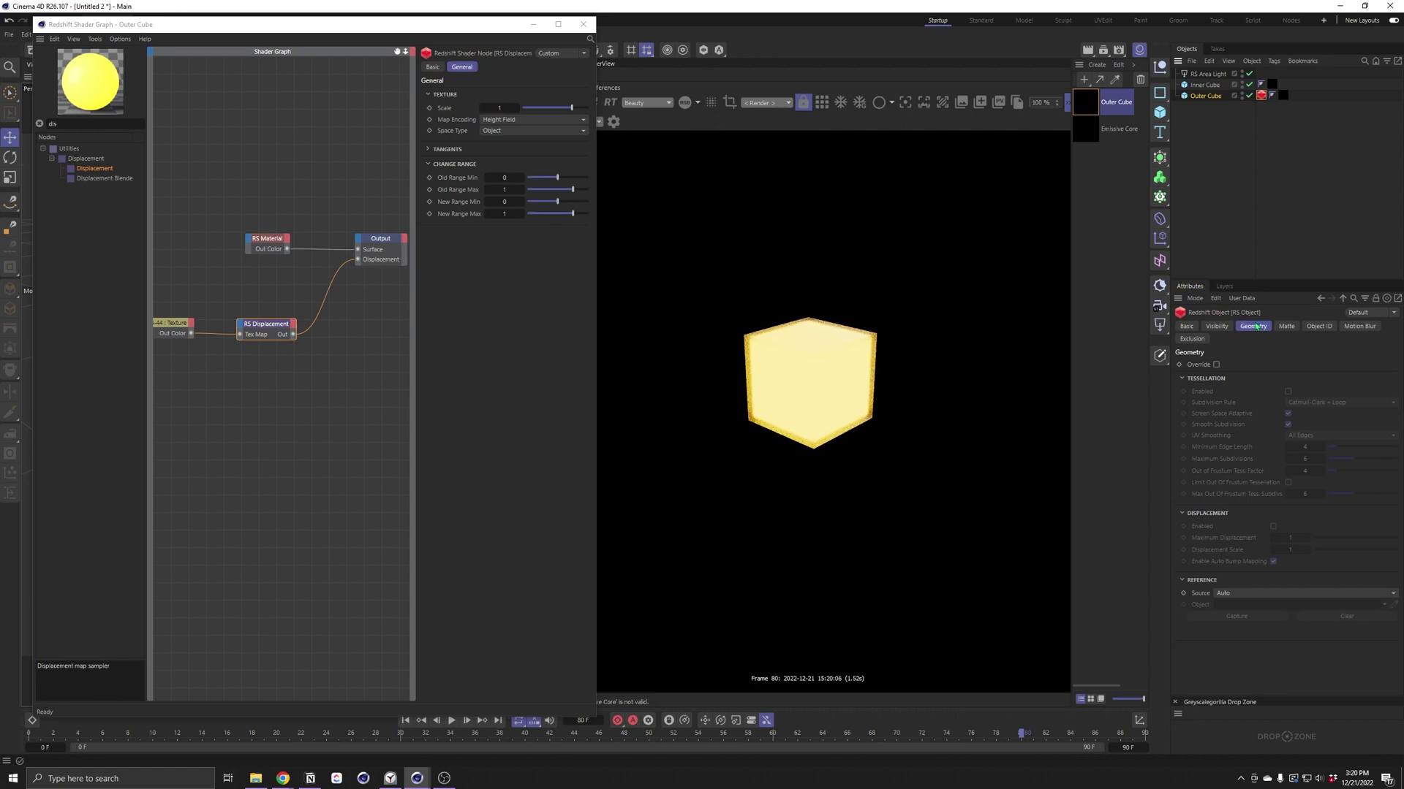
# Step: Override the geometry settings in the Outer Cube's Redshift tag, enabling tessellation and disabling smooth subdivision
pyautogui.click(1216, 365)
pyautogui.click(1288, 393)
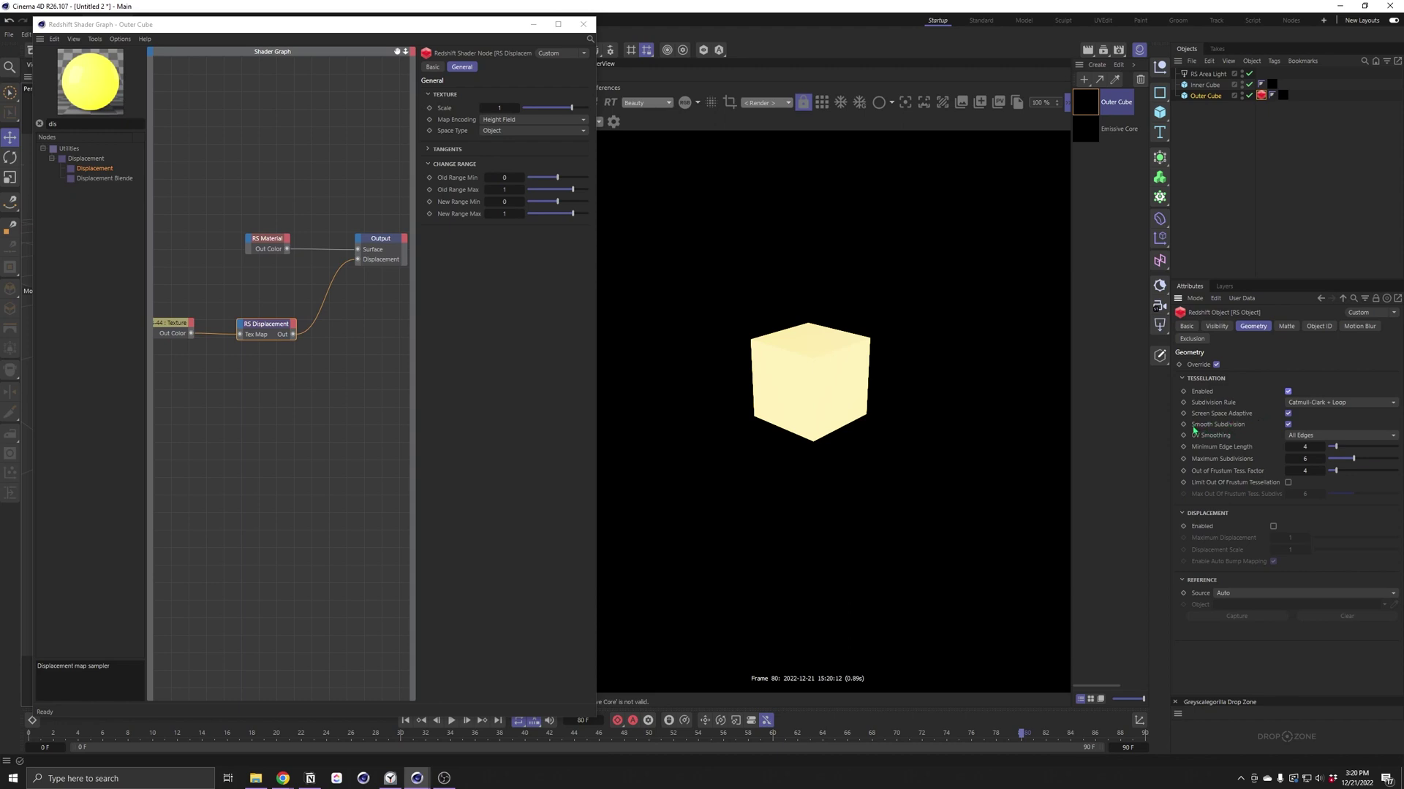
pyautogui.click(1289, 426)
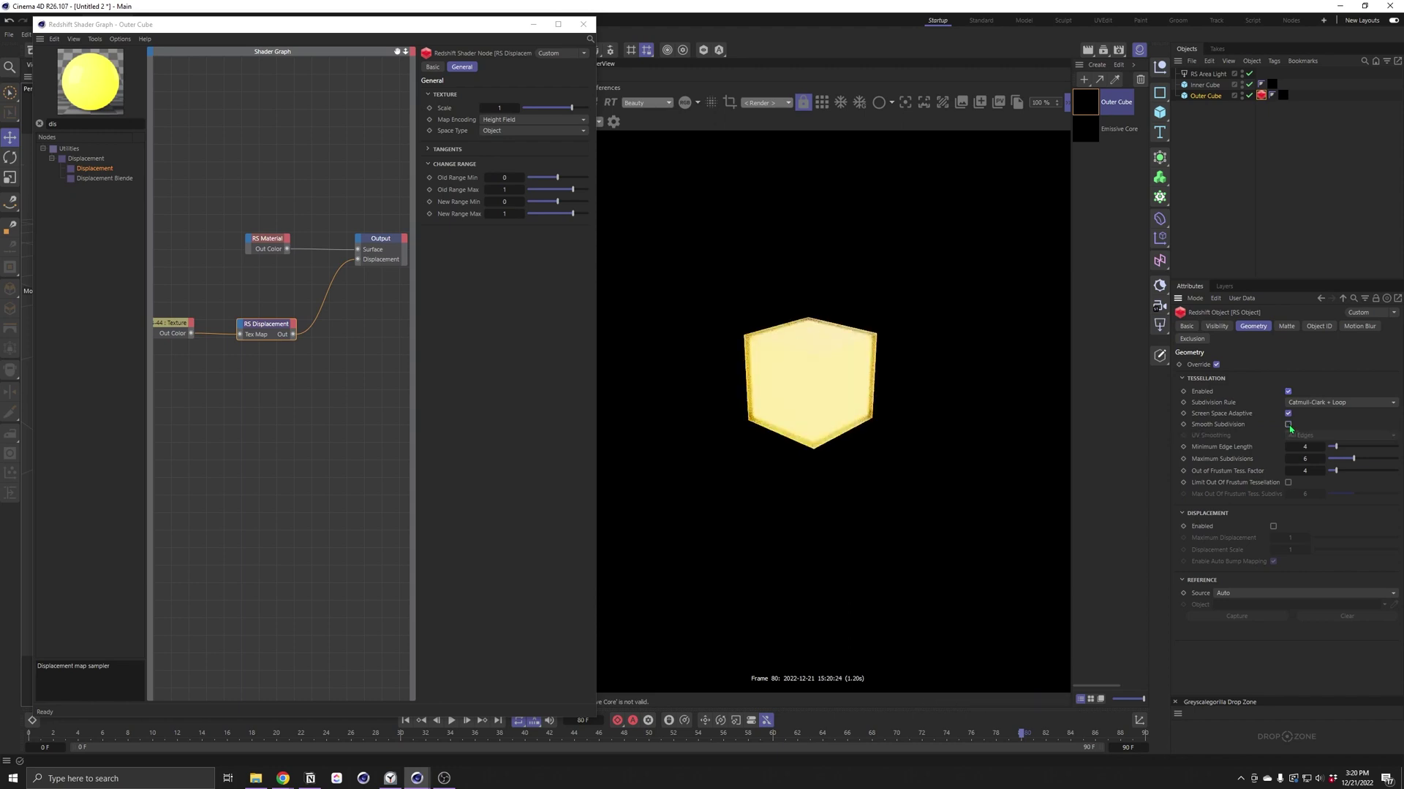
# Step: Enable displacement in the Outer Cube's Redshift tag with maximum displacement and displacement scale both at 10
pyautogui.click(1273, 527)
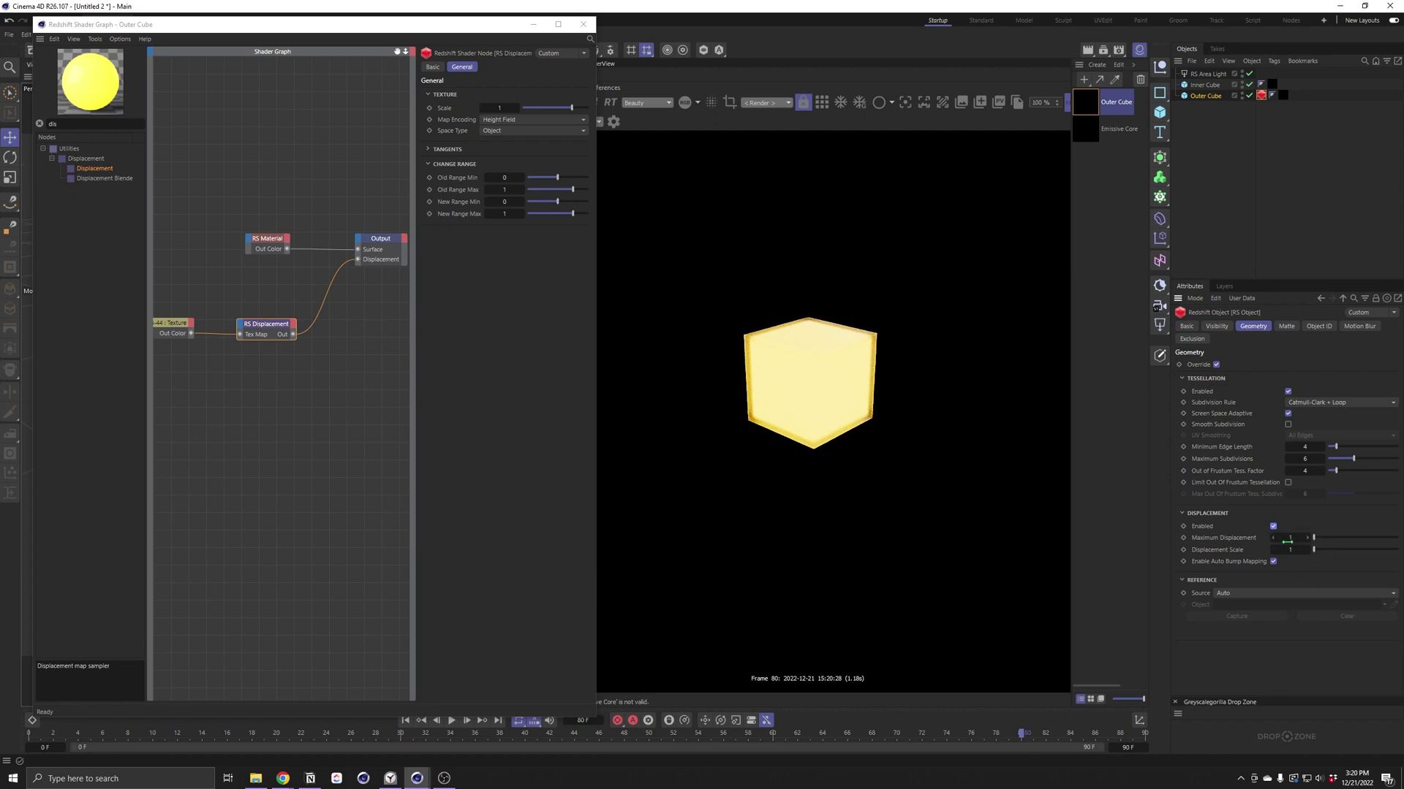
pyautogui.click(1291, 537)
pyautogui.press('Tab')
pyautogui.write('10')
pyautogui.press('Return')
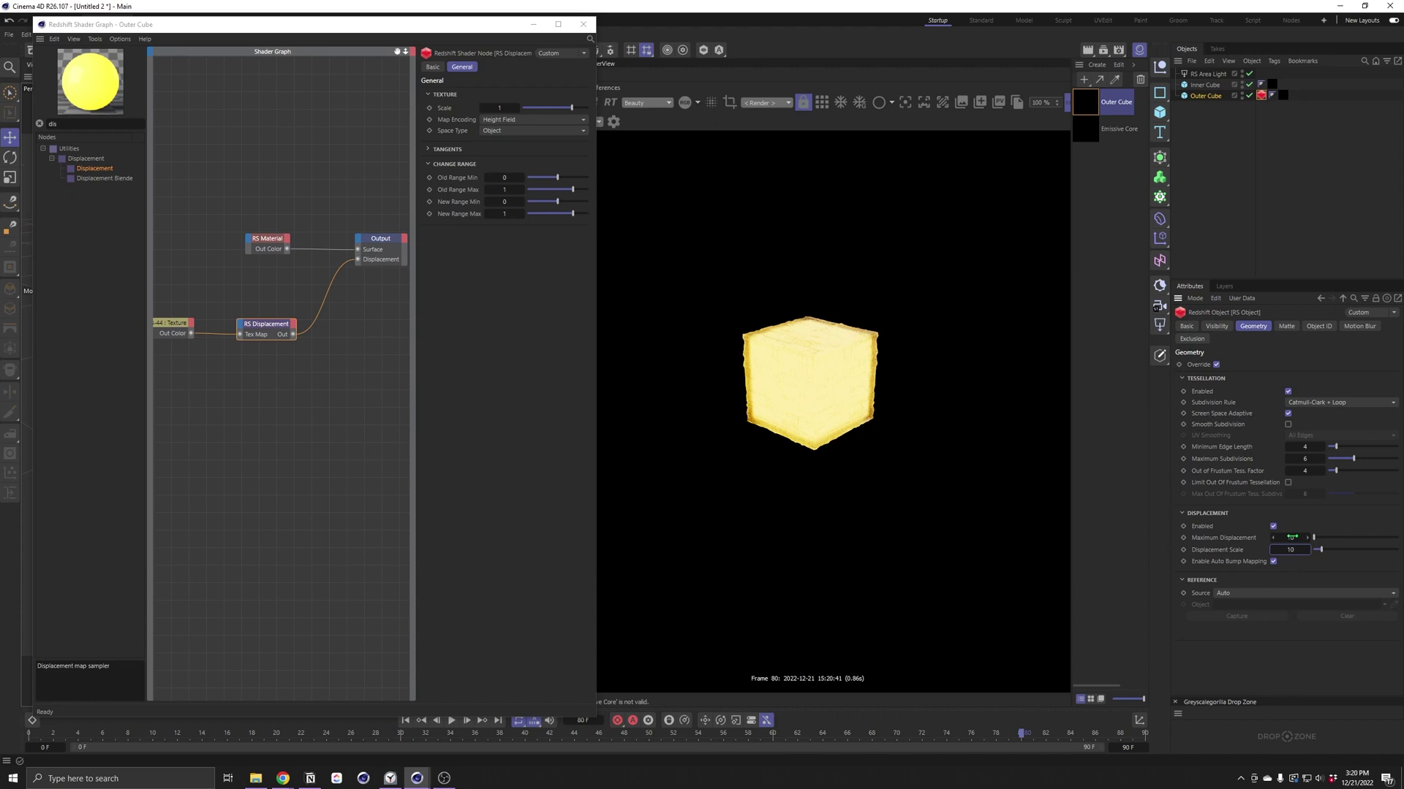
# Step: Raise the Outer Cube's maximum displacement and displacement scale to 15
pyautogui.click(1292, 537)
pyautogui.press('Tab')
pyautogui.write('15')
pyautogui.press('Return')
# Step: Refine the Outer Cube's tessellation with maximum subdivisions of 12 and a minimum edge length of 1
pyautogui.click(1314, 459)
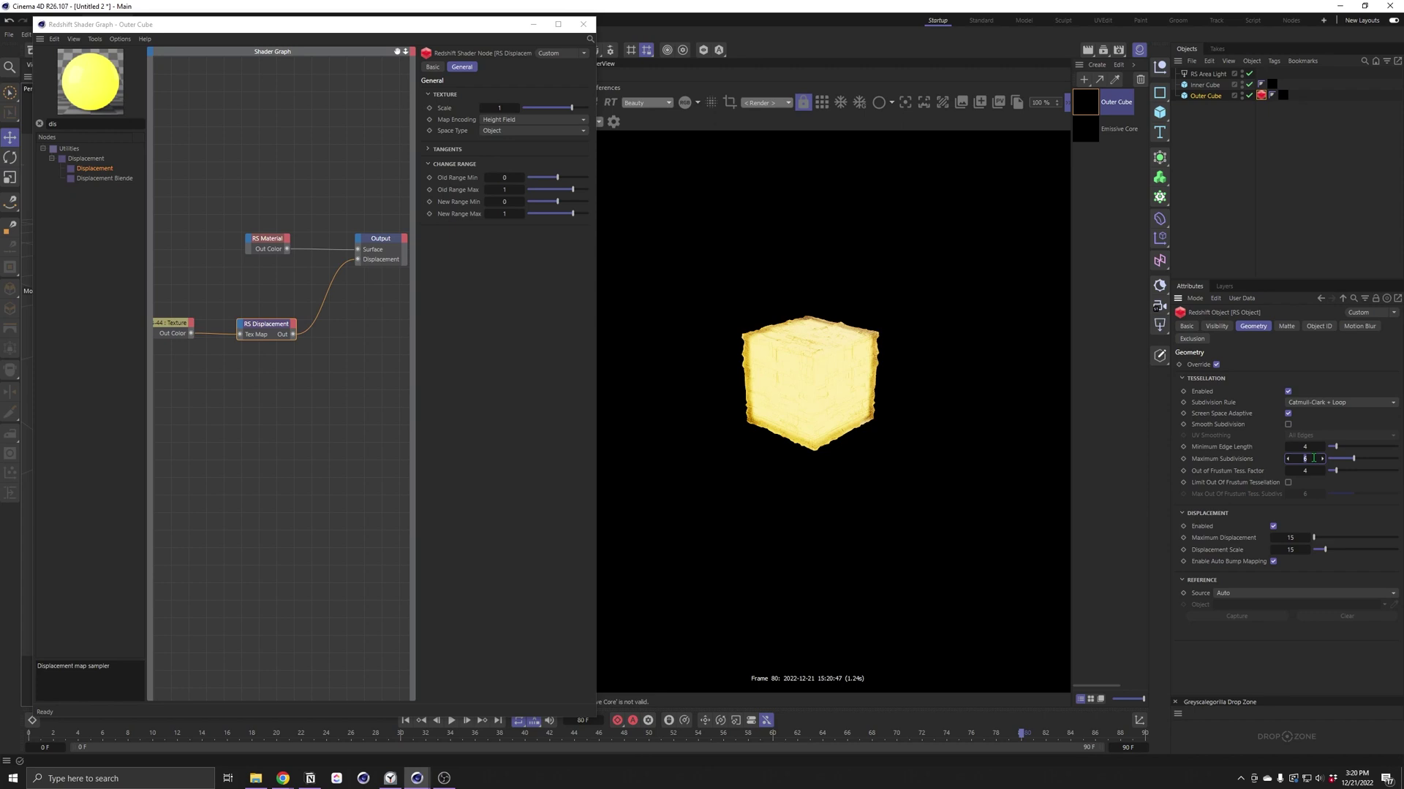
pyautogui.write('12')
pyautogui.press('Return')
pyautogui.moveTo(1306, 447); pyautogui.dragTo(1272, 447)
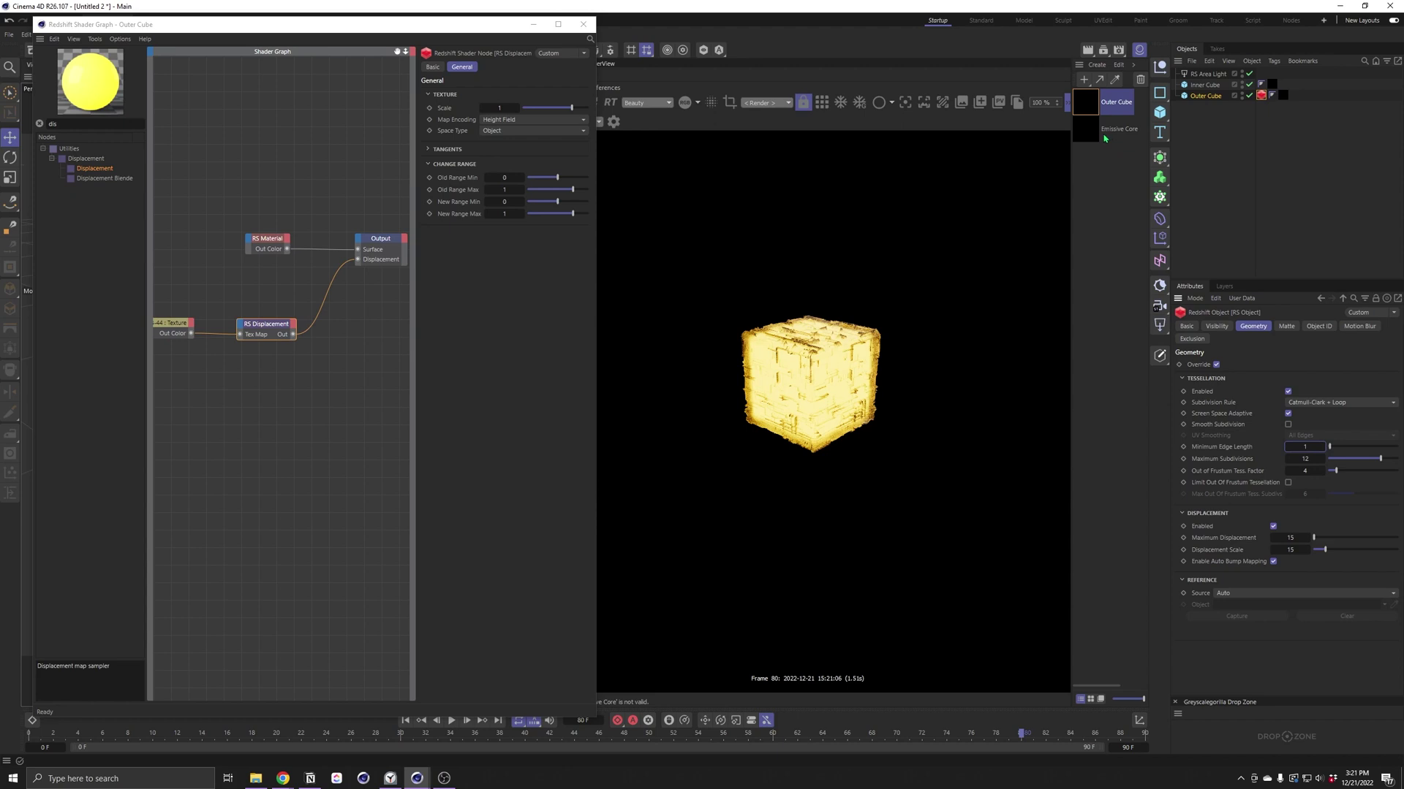
# Step: Darken the Outer Cube material's diffuse colour to a value of 13% and lower its refraction weight to about 0.614
pyautogui.click(264, 244)
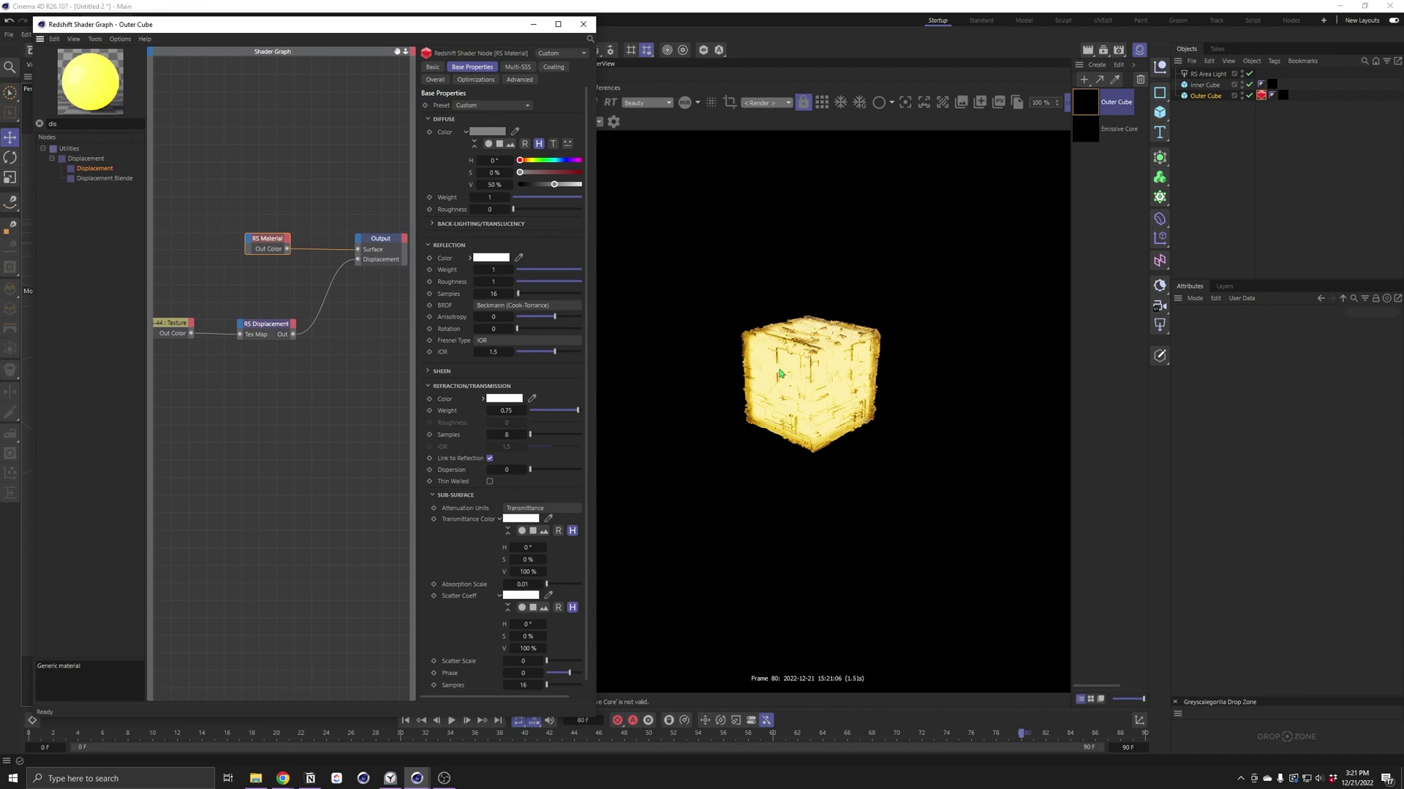
pyautogui.moveTo(577, 411)
pyautogui.mouseDown()
pyautogui.moveTo(541, 414)
pyautogui.moveTo(573, 414)
pyautogui.mouseUp()
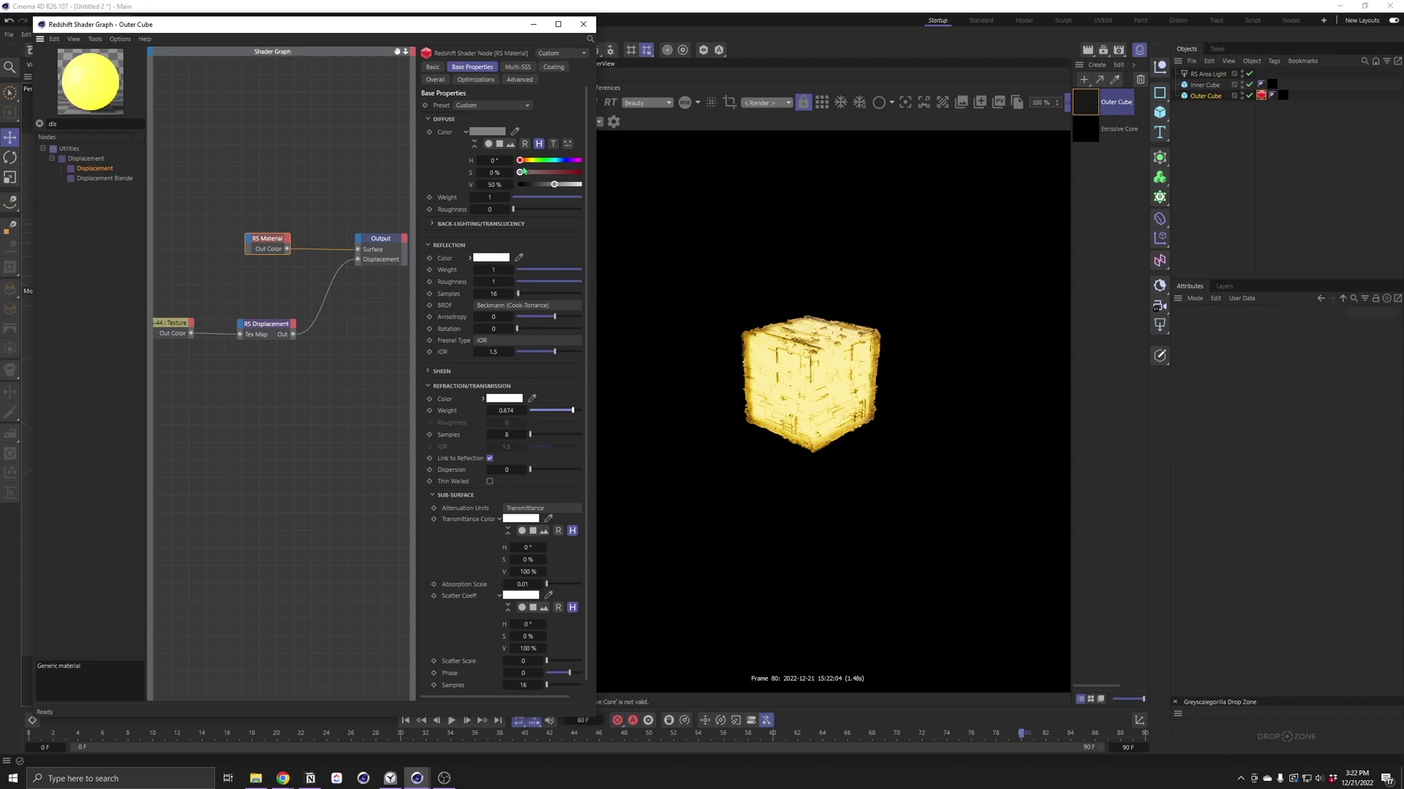
pyautogui.moveTo(557, 187); pyautogui.dragTo(517, 188)
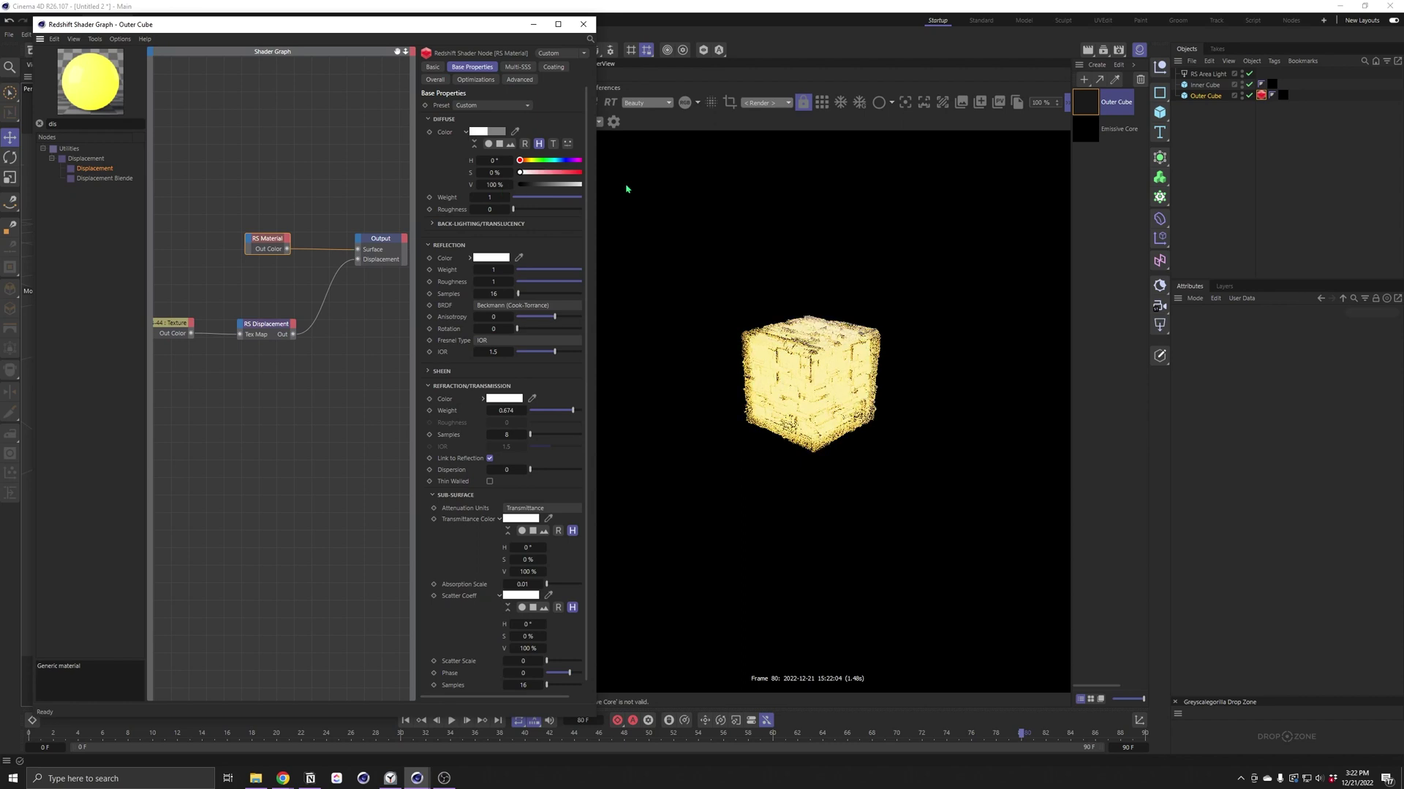
pyautogui.moveTo(517, 184); pyautogui.dragTo(528, 184)
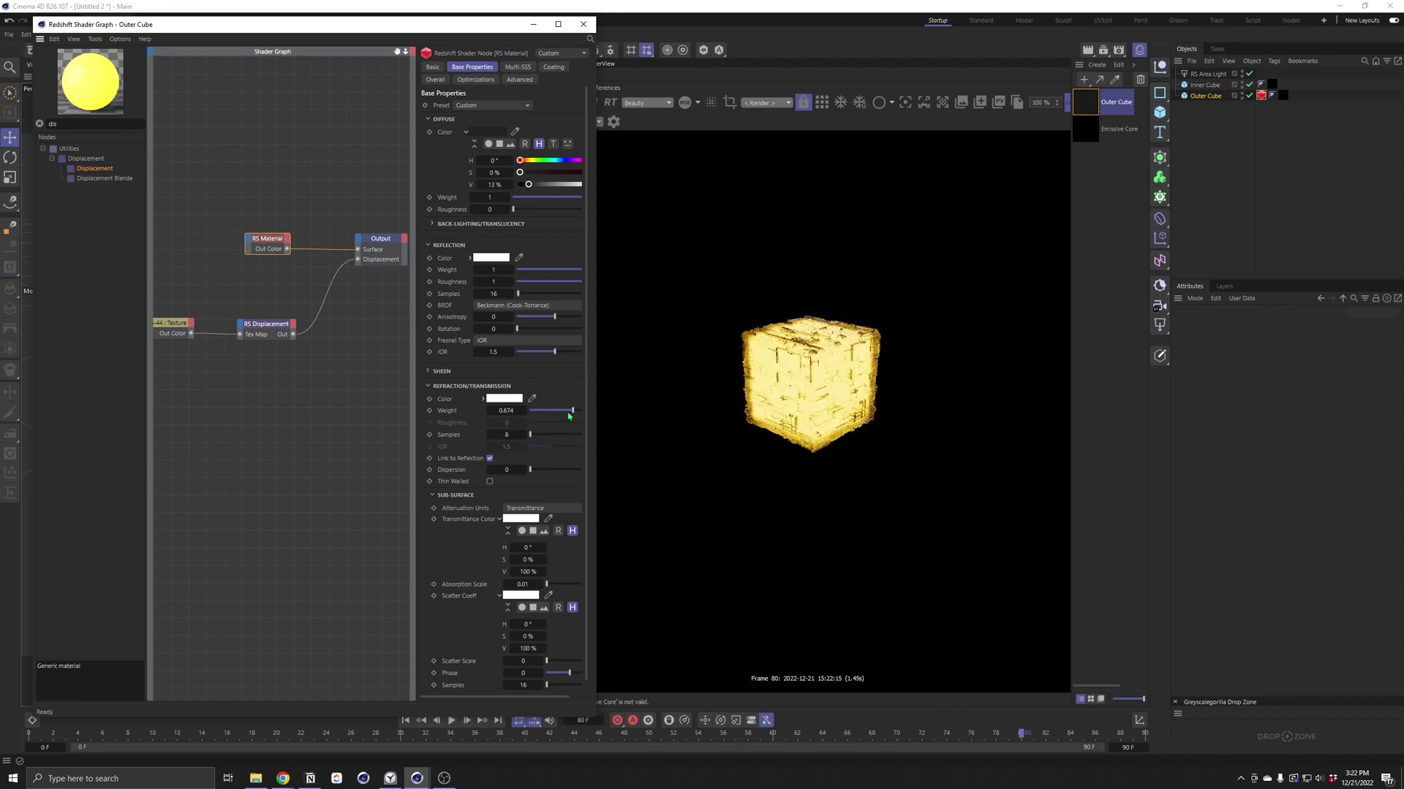
pyautogui.moveTo(572, 410); pyautogui.dragTo(569, 411)
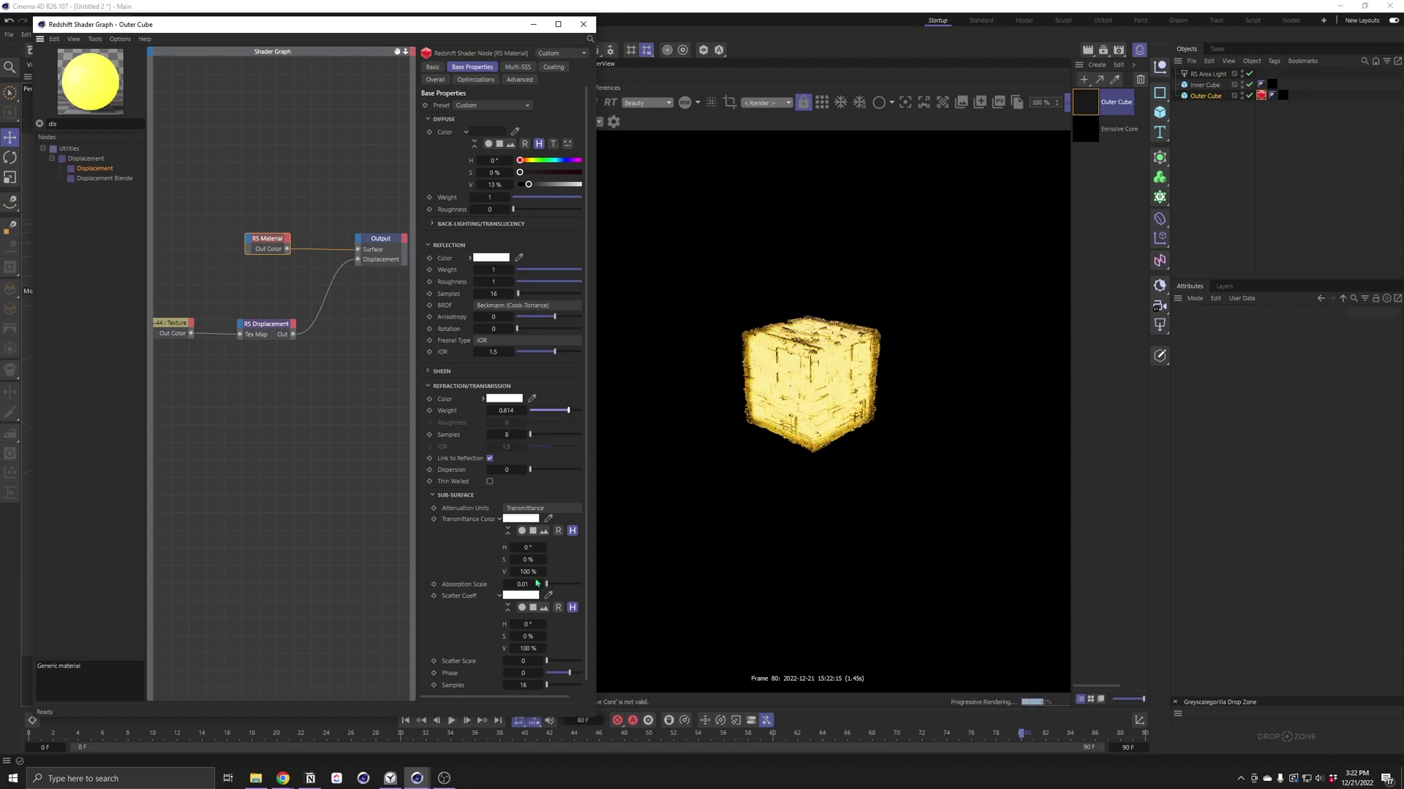
# Step: Set the Outer Cube material's transmittance colour to orange with hue 34°, saturation 86% and value 100%
pyautogui.scroll(-1, 441, 488)
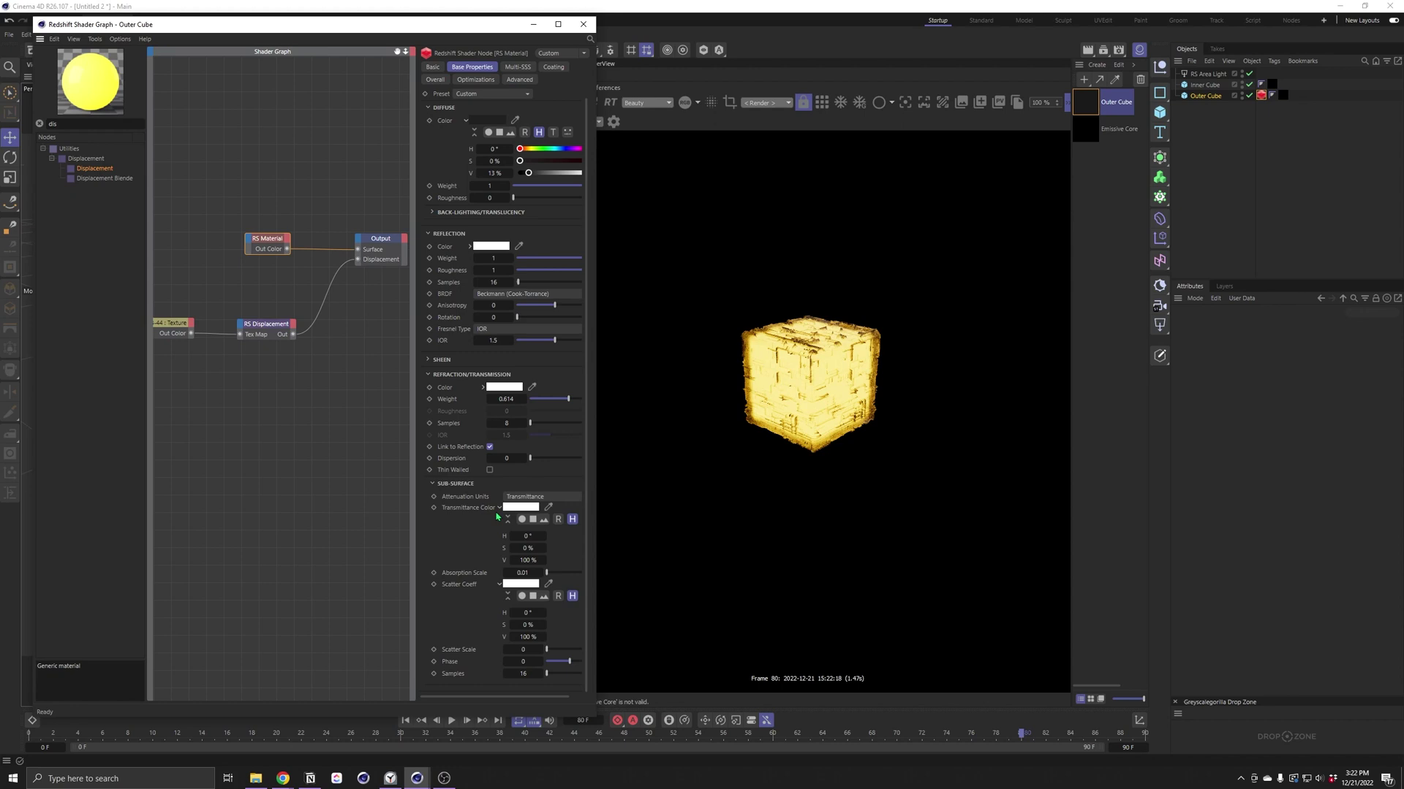
pyautogui.click(517, 508)
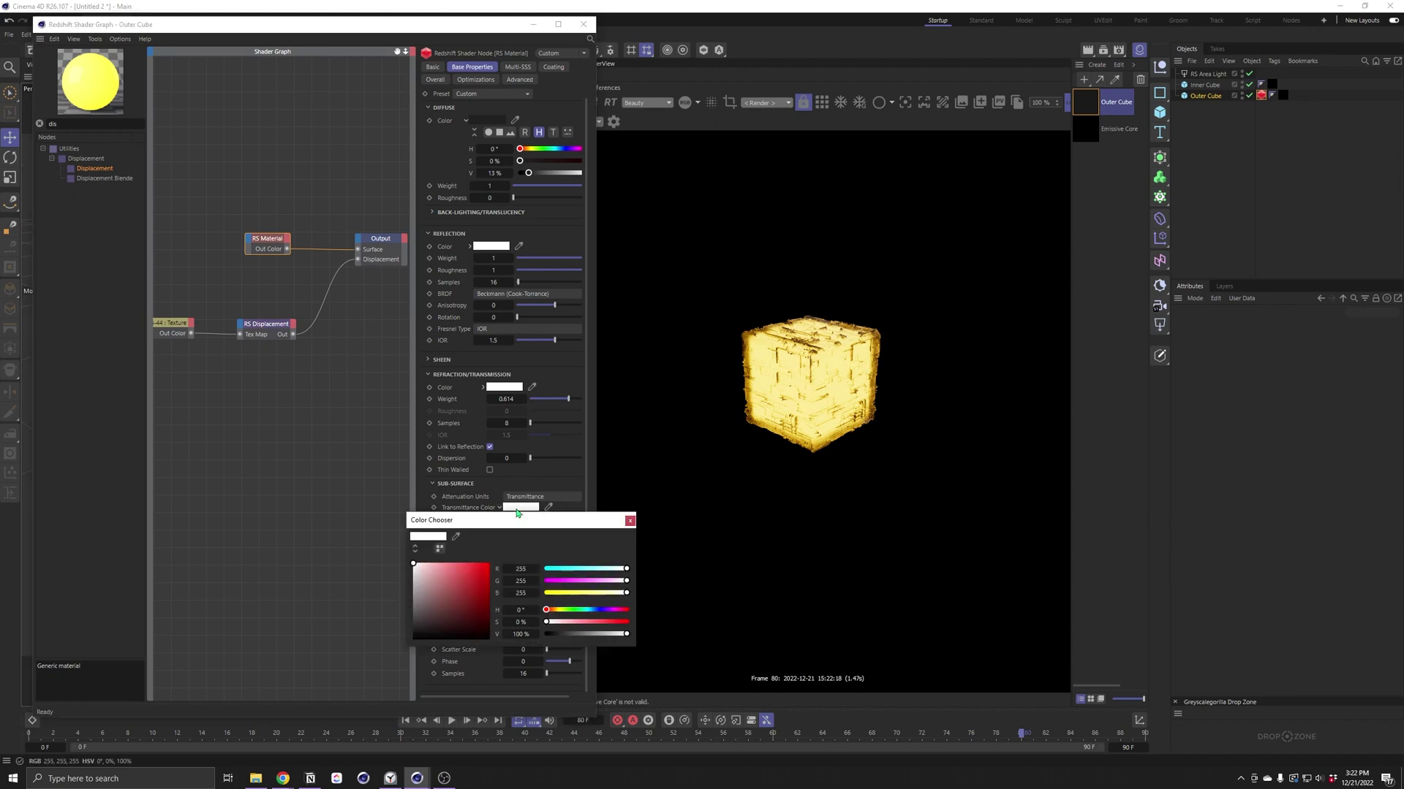
pyautogui.moveTo(546, 610); pyautogui.dragTo(616, 622)
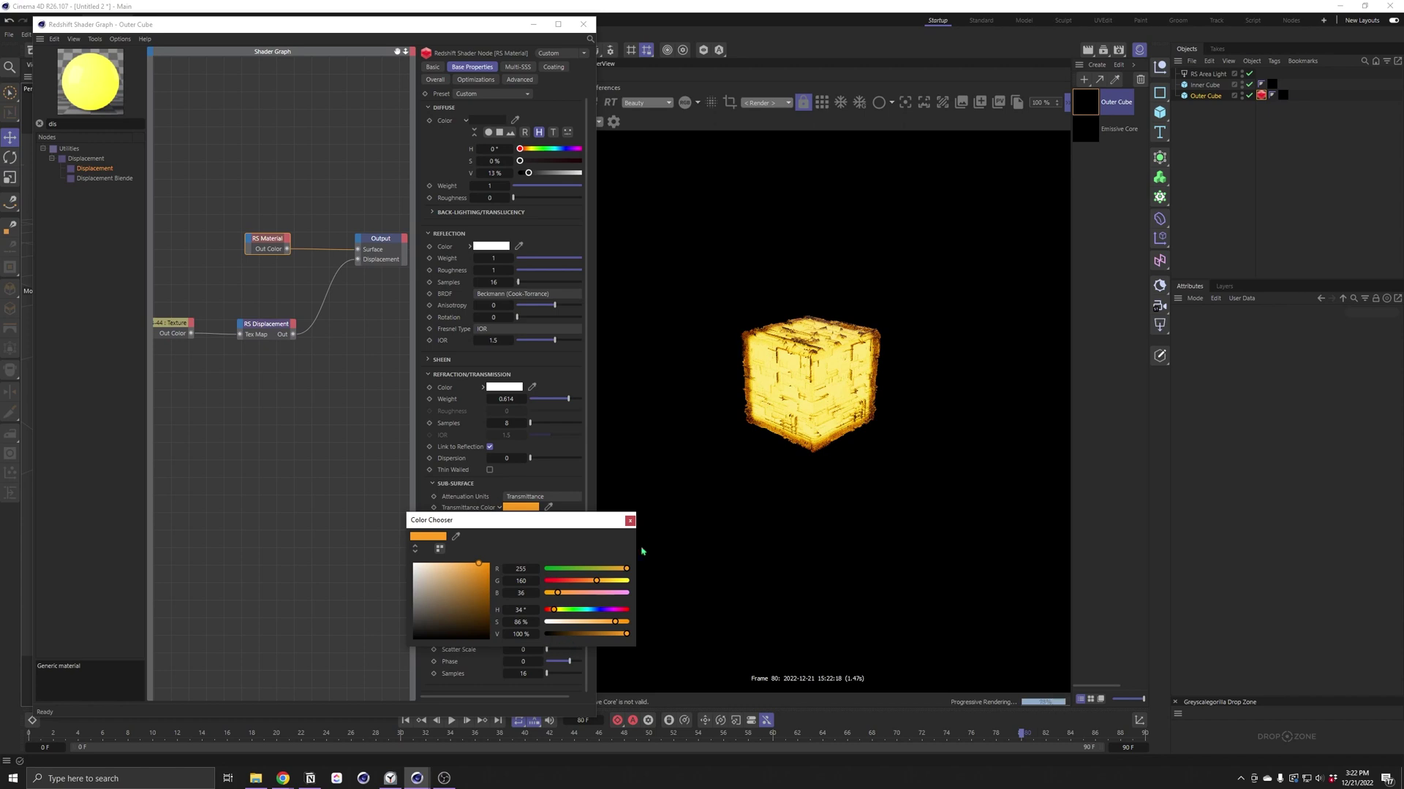
pyautogui.click(630, 520)
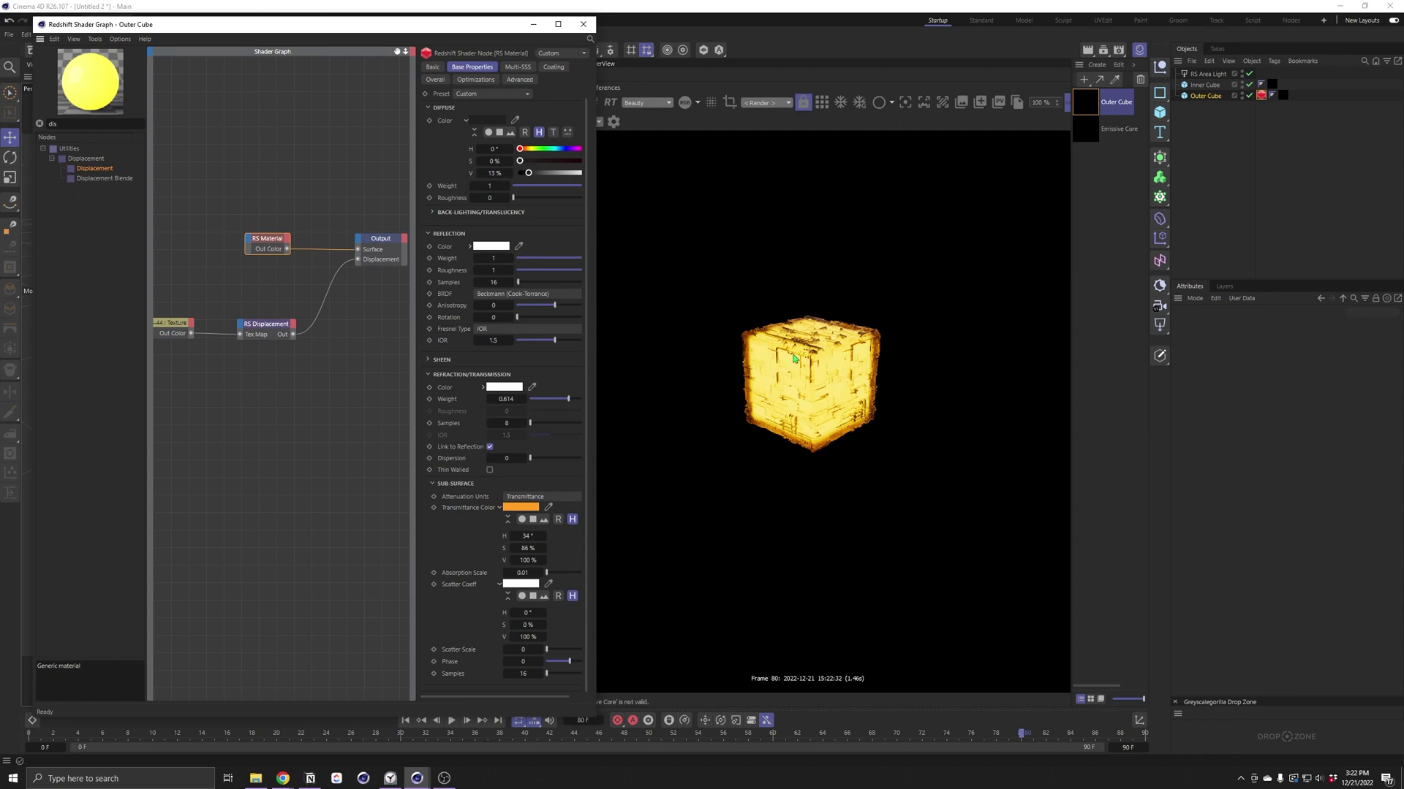
# Step: Try absorption scales of 0.05 and 0.02 in the Outer Cube material's subsurface settings
pyautogui.click(541, 574)
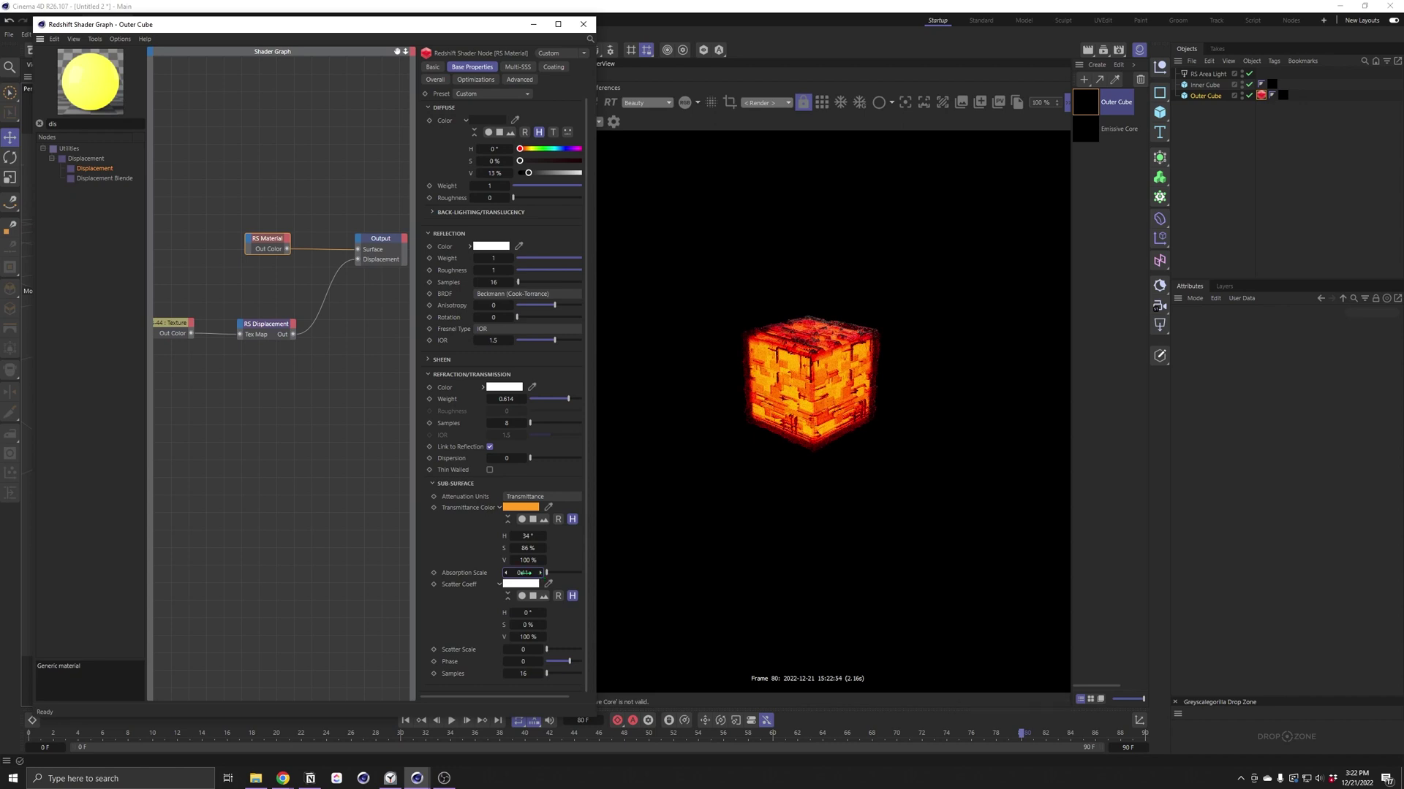
pyautogui.click(523, 573)
pyautogui.write('0.05')
pyautogui.press('Return')
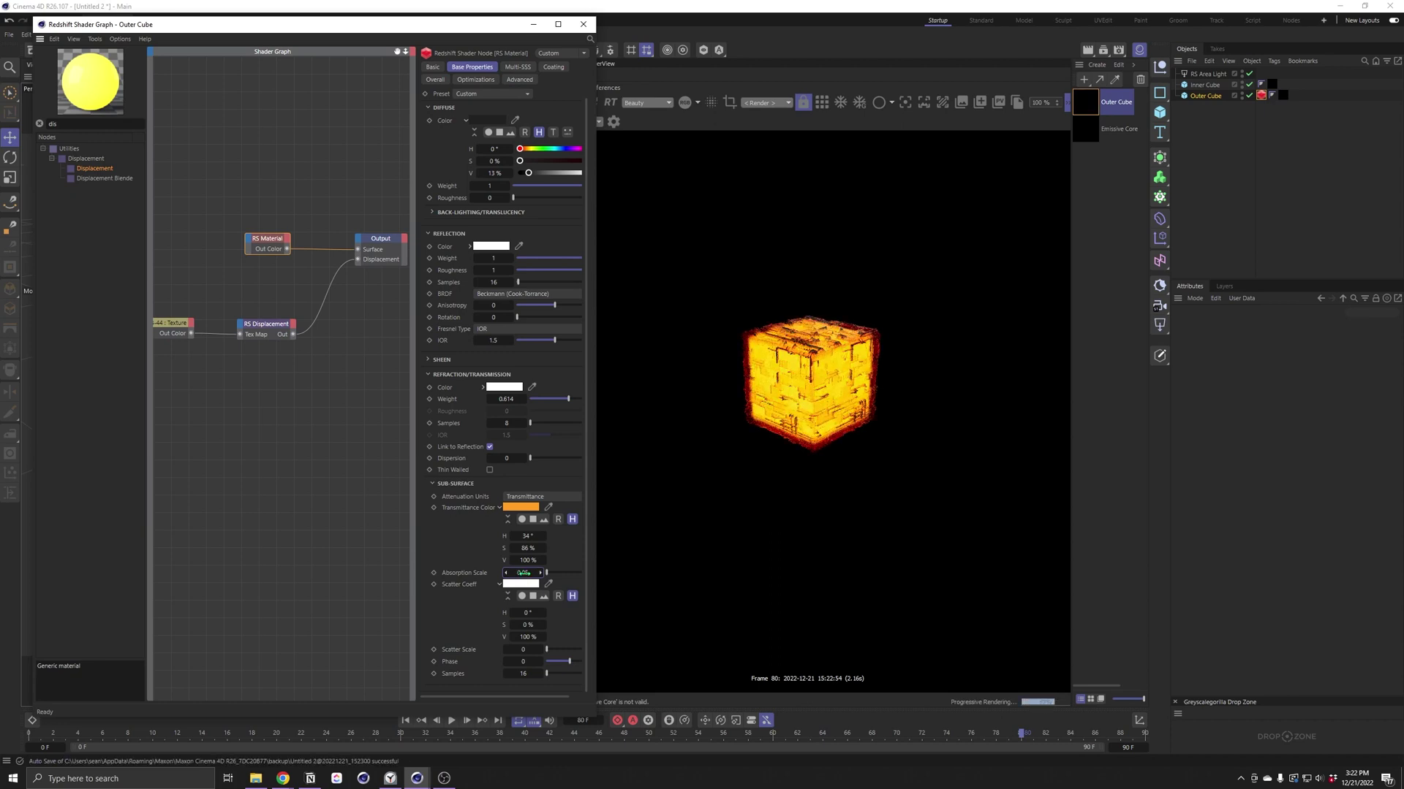
pyautogui.click(523, 573)
pyautogui.write('0.02')
pyautogui.press('Return')
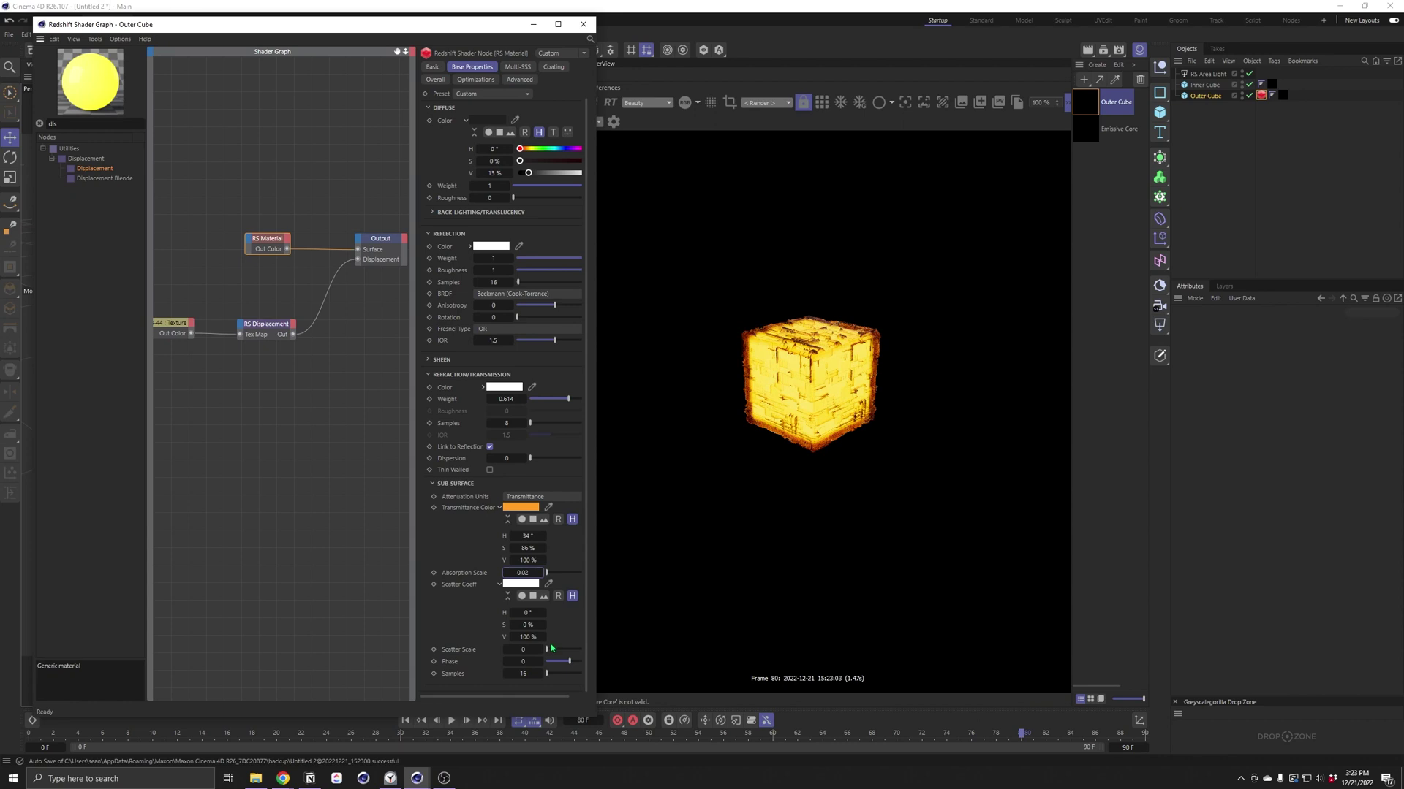
# Step: Raise the Outer Cube material's scatter scale to about 0.148 and set its absorption scale to 0.06
pyautogui.moveTo(551, 648); pyautogui.dragTo(548, 649)
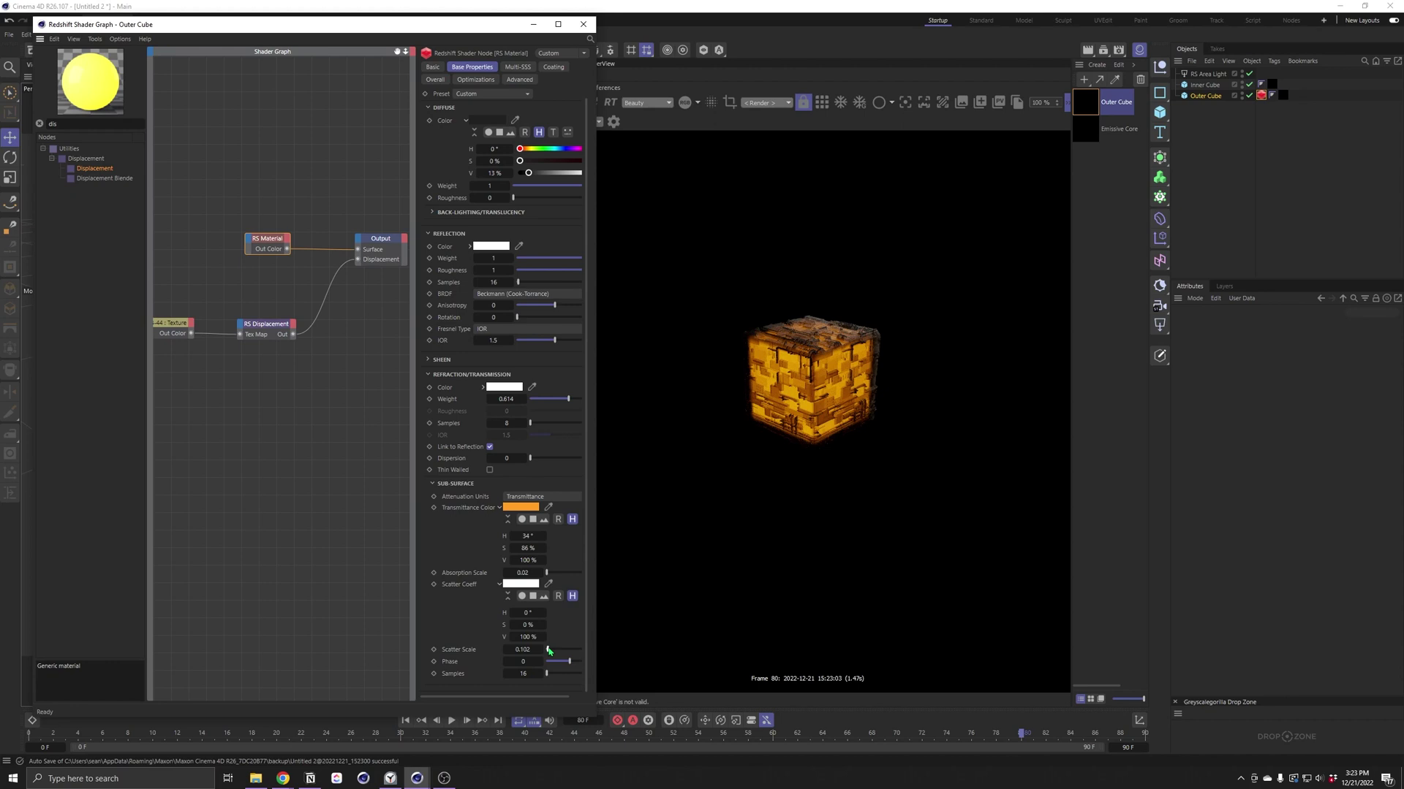
pyautogui.moveTo(549, 650); pyautogui.dragTo(548, 650)
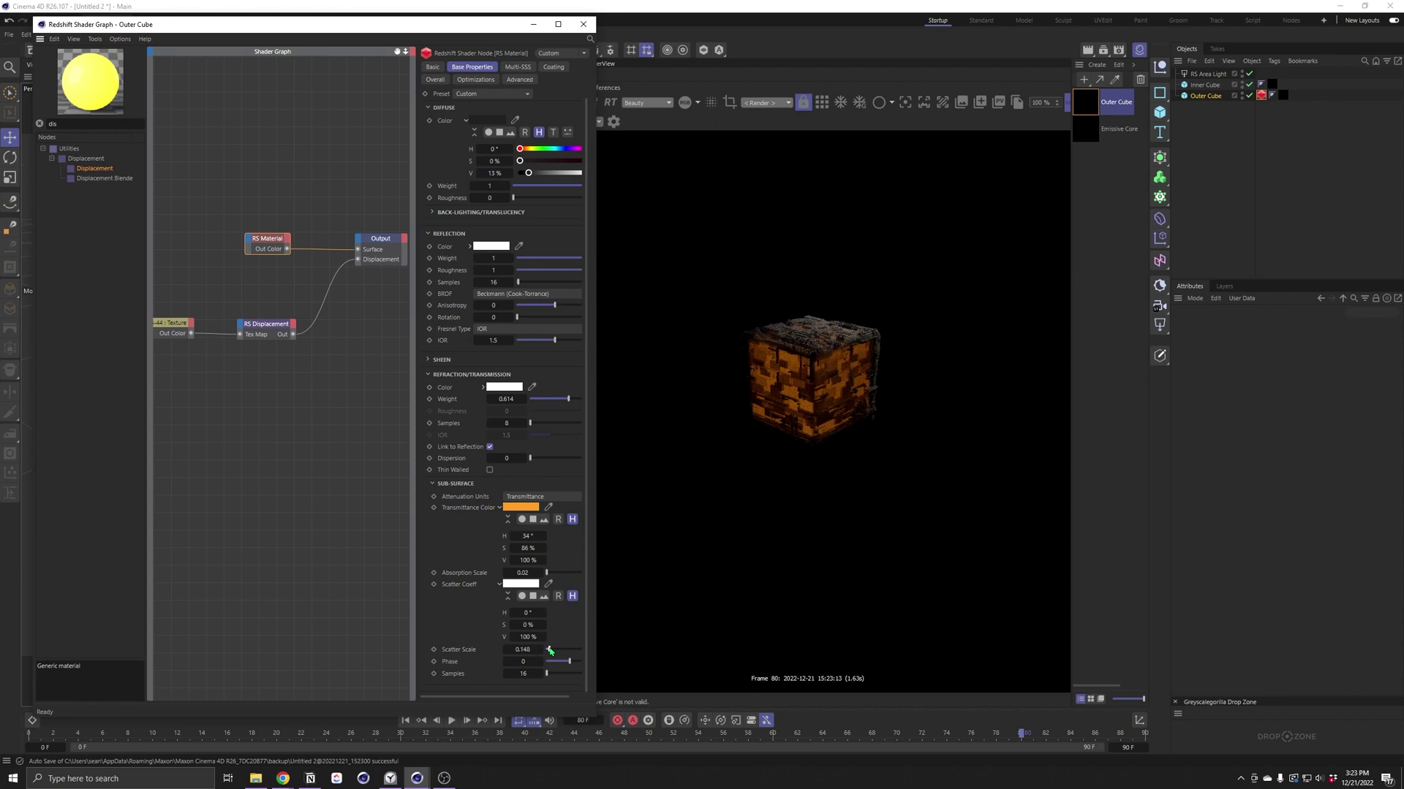
pyautogui.click(540, 573)
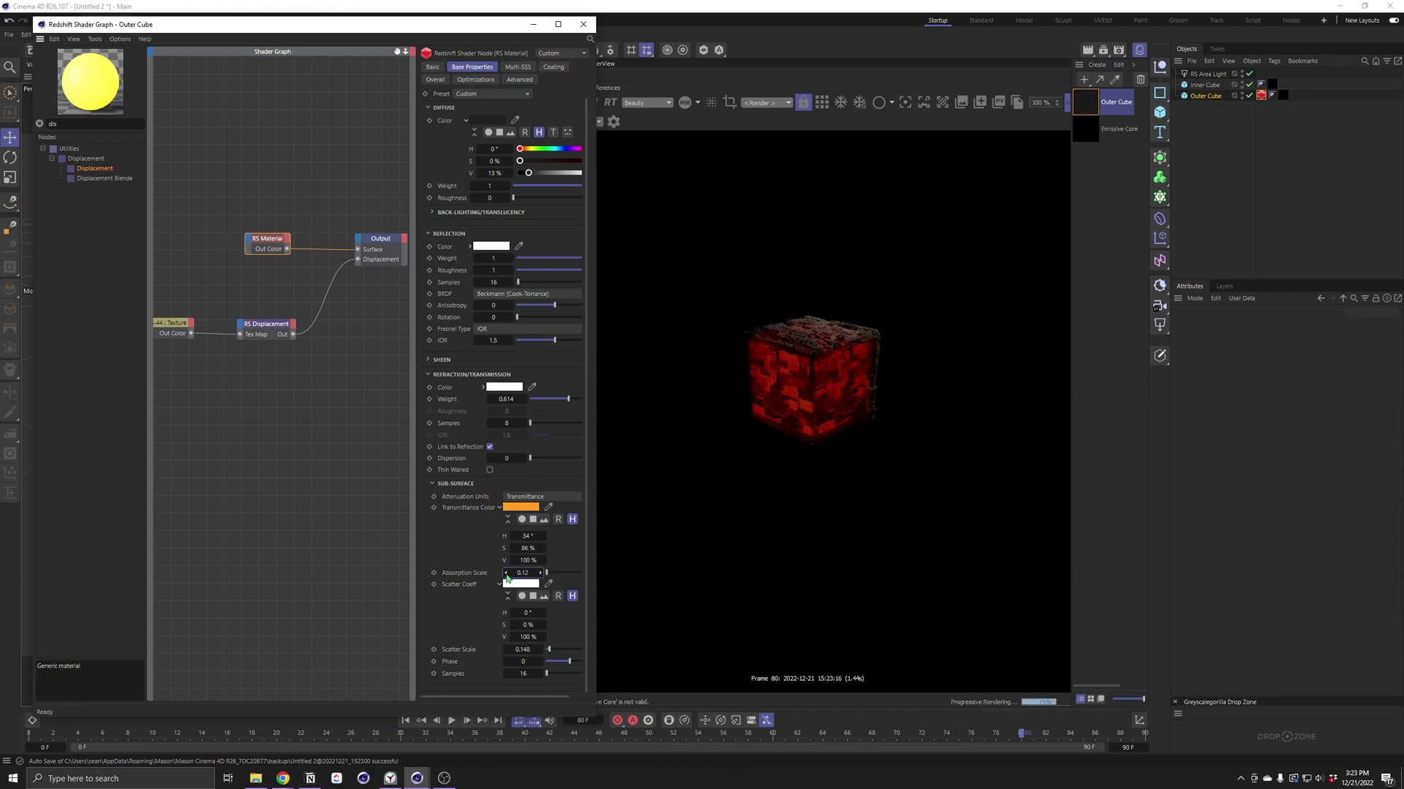
pyautogui.click(505, 573)
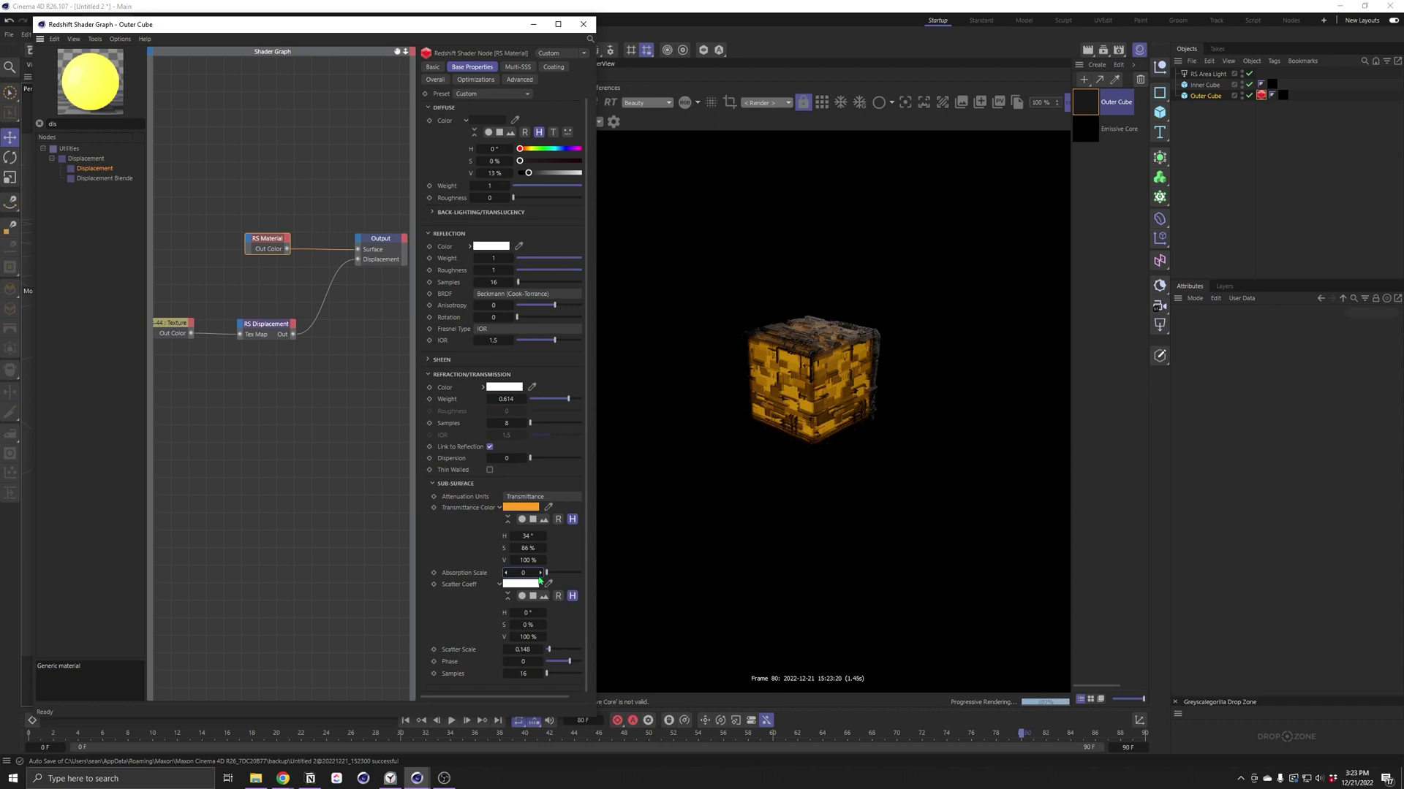
pyautogui.click(540, 574)
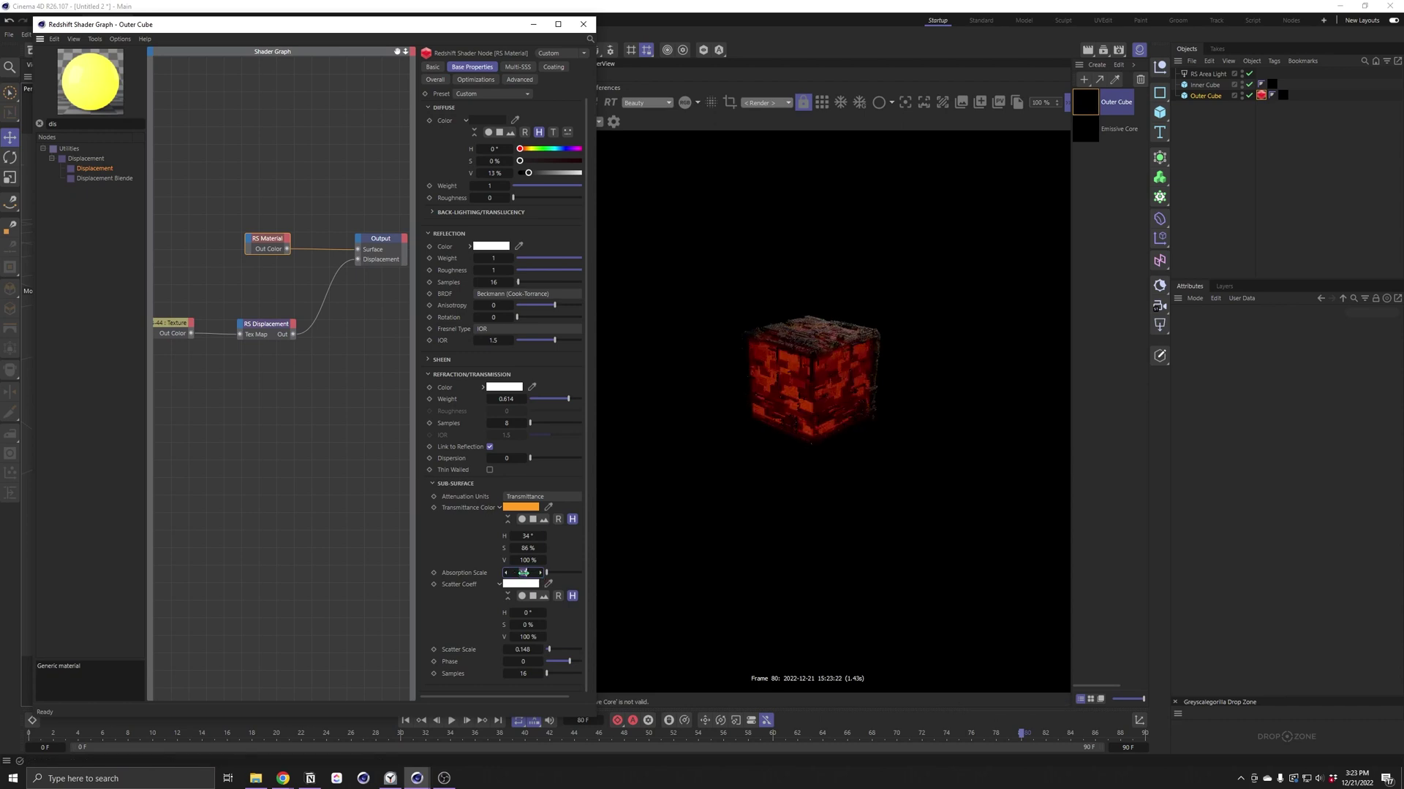
pyautogui.moveTo(524, 573); pyautogui.dragTo(513, 573)
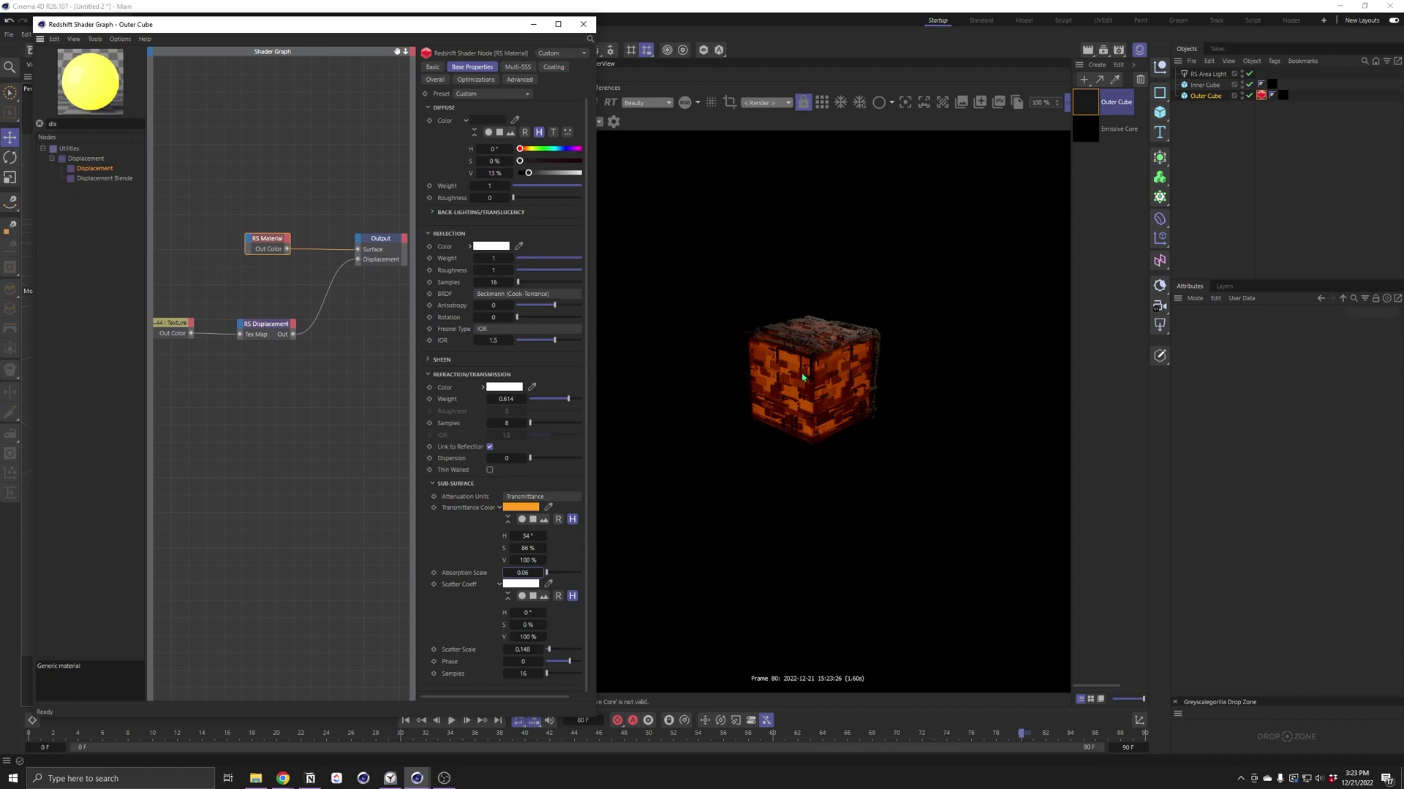
# Step: Raise the Emissive Core material's emission weight to 100
pyautogui.click(1087, 138)
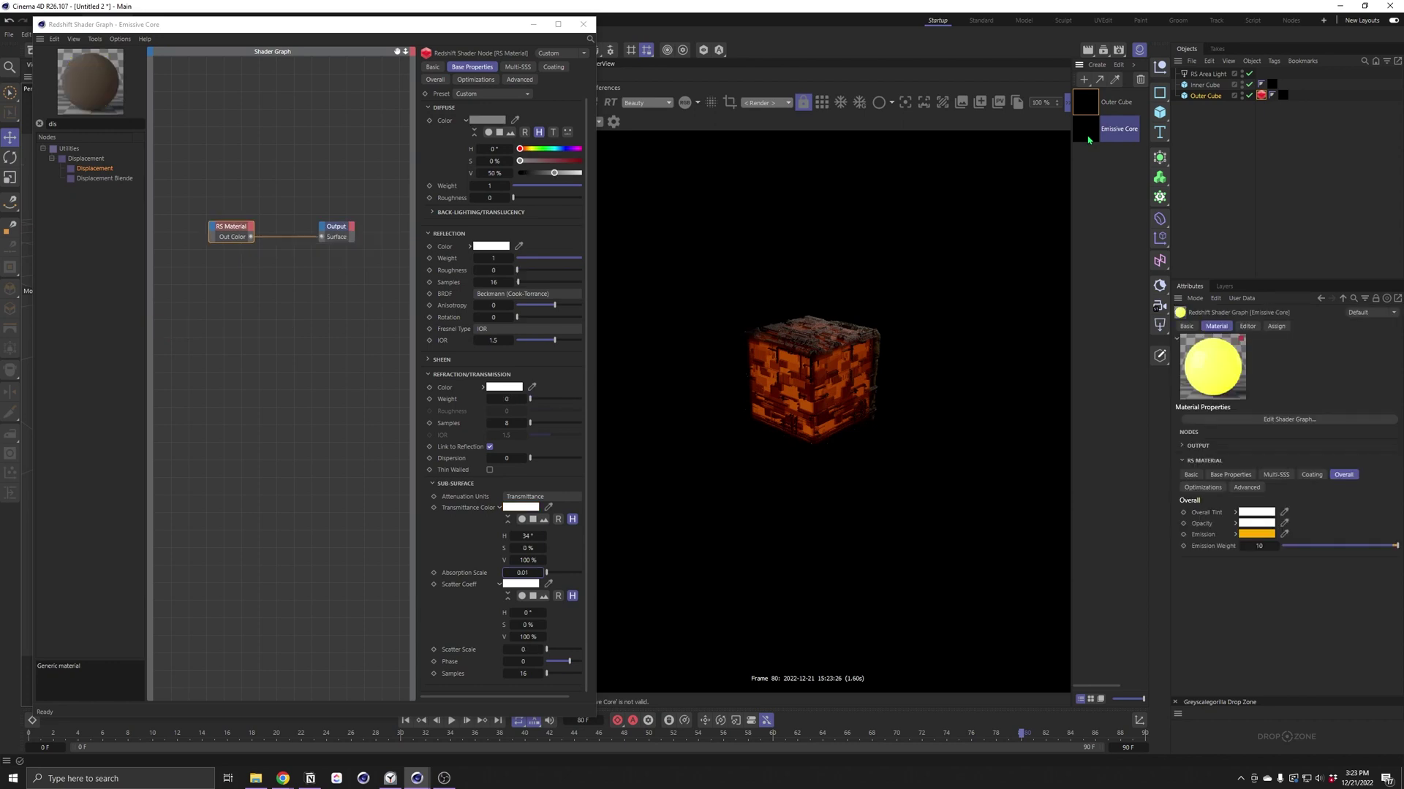
pyautogui.click(435, 79)
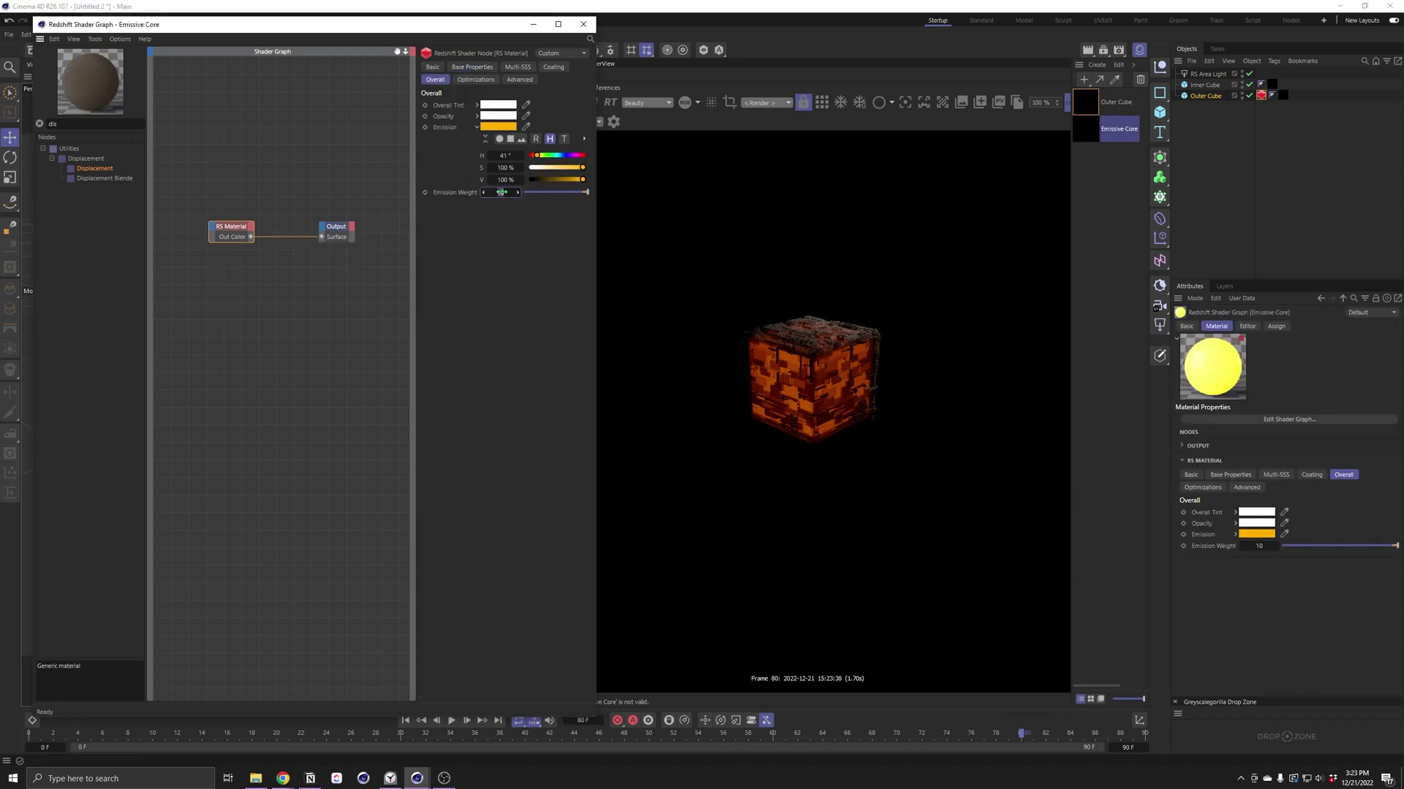
pyautogui.moveTo(500, 192); pyautogui.dragTo(502, 193)
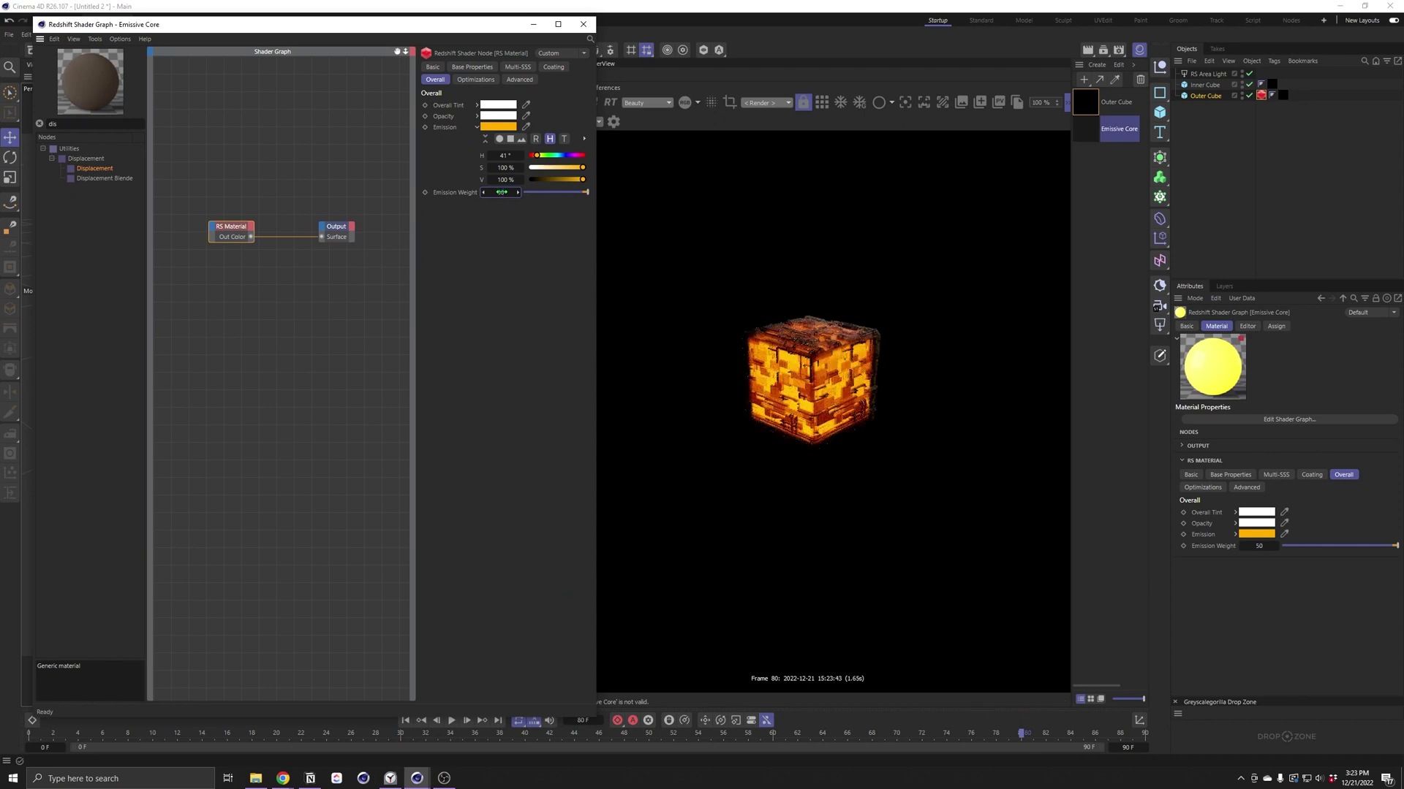
pyautogui.moveTo(502, 192); pyautogui.dragTo(512, 192)
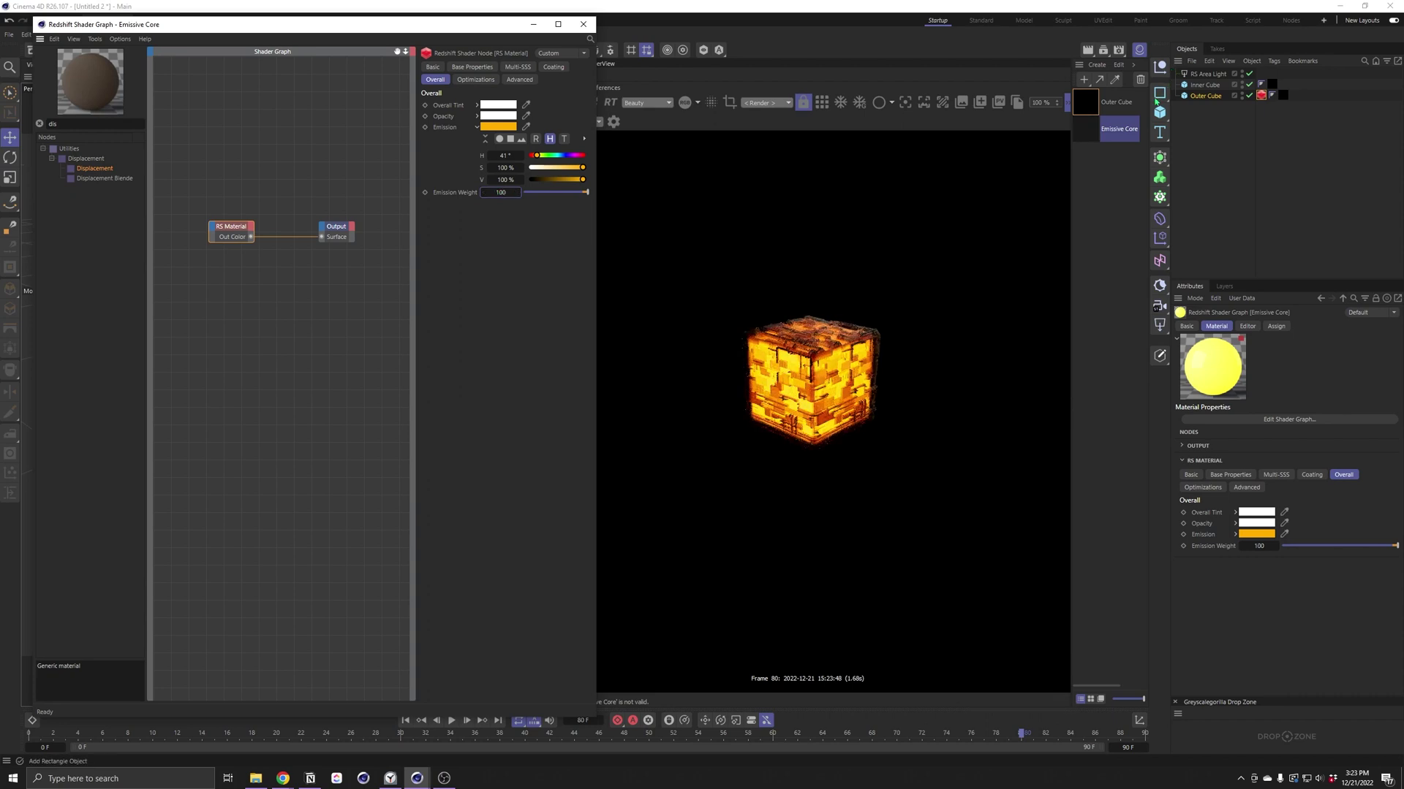
# Step: Enable photographic exposure and bloom for the render, with bloom threshold about 17.4 and bloom intensity about 2.88
pyautogui.click(614, 123)
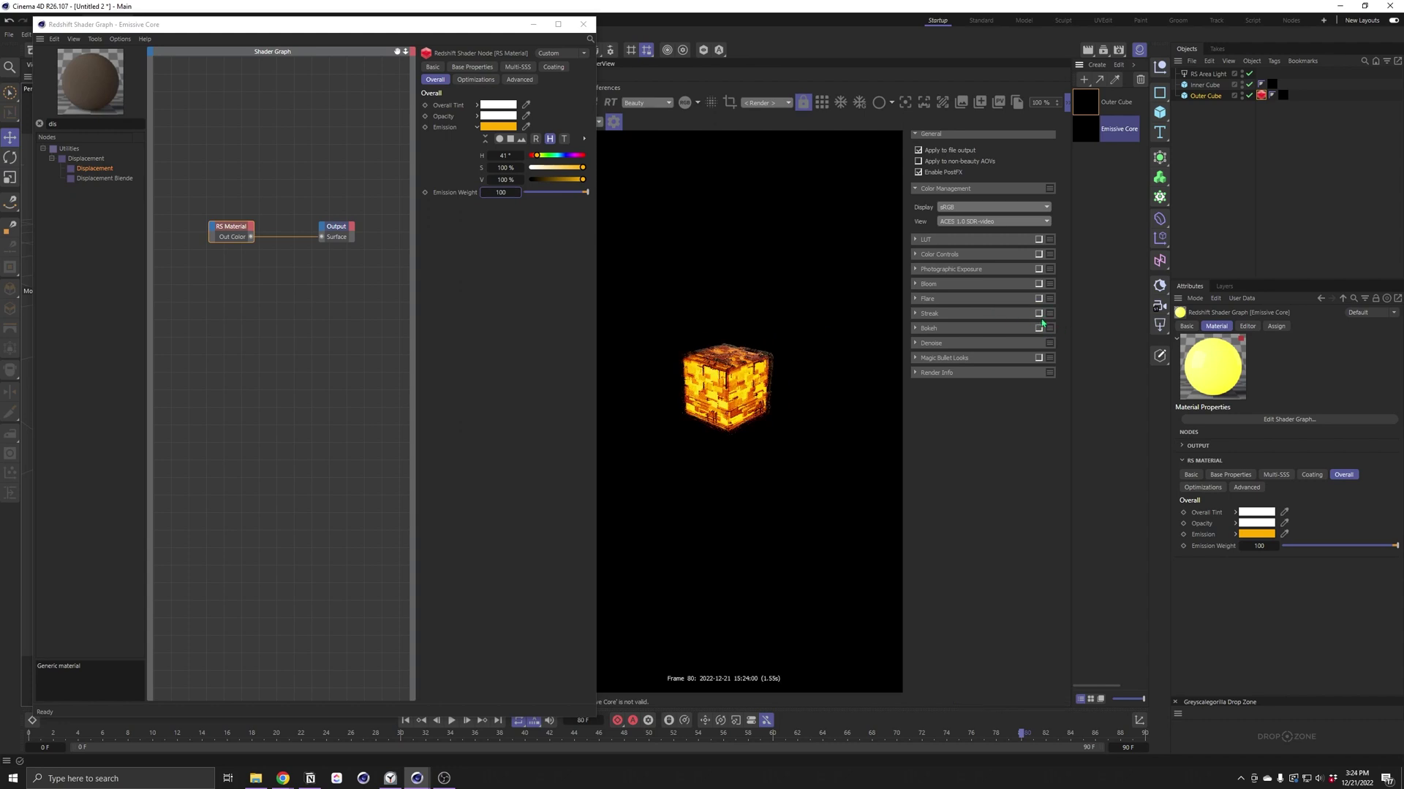
pyautogui.click(1039, 269)
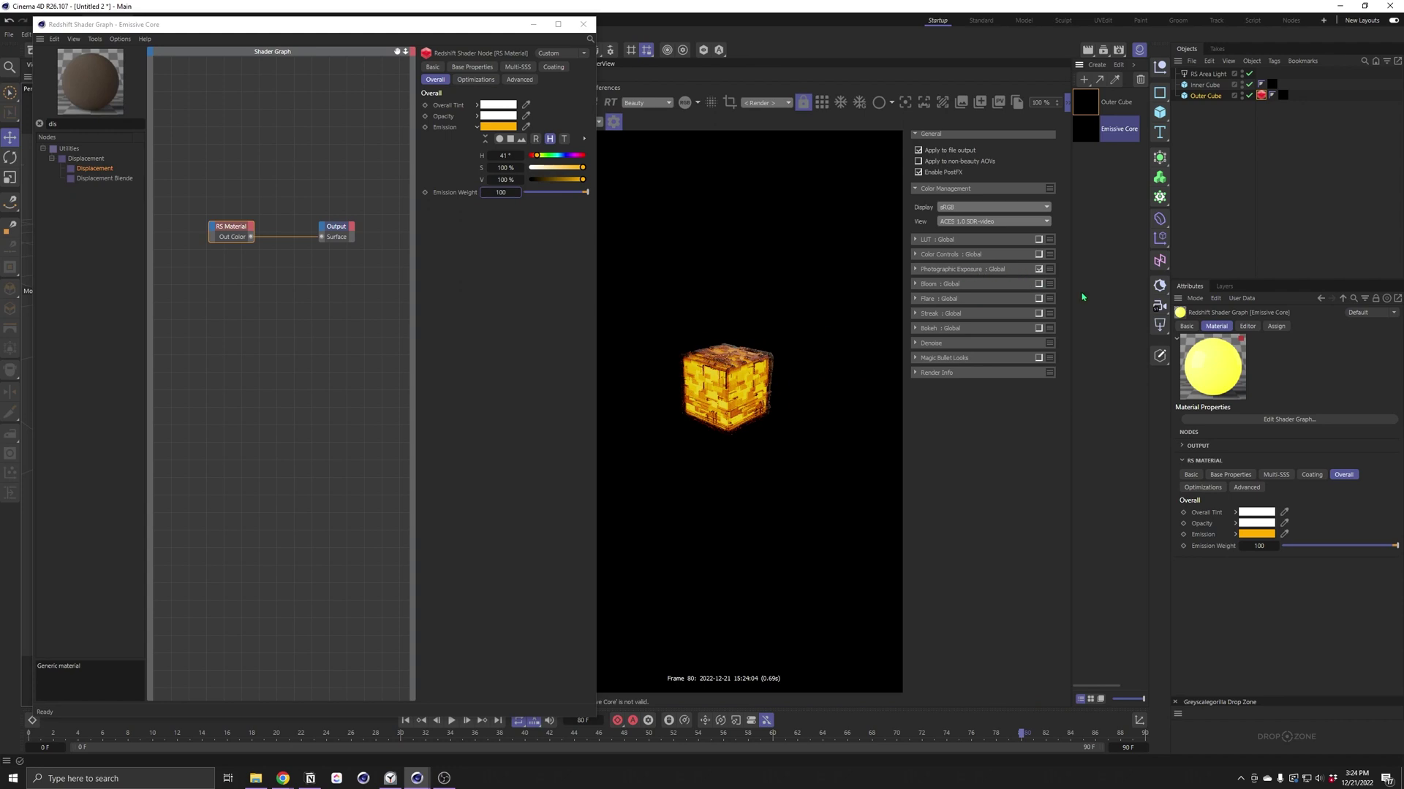
pyautogui.click(916, 285)
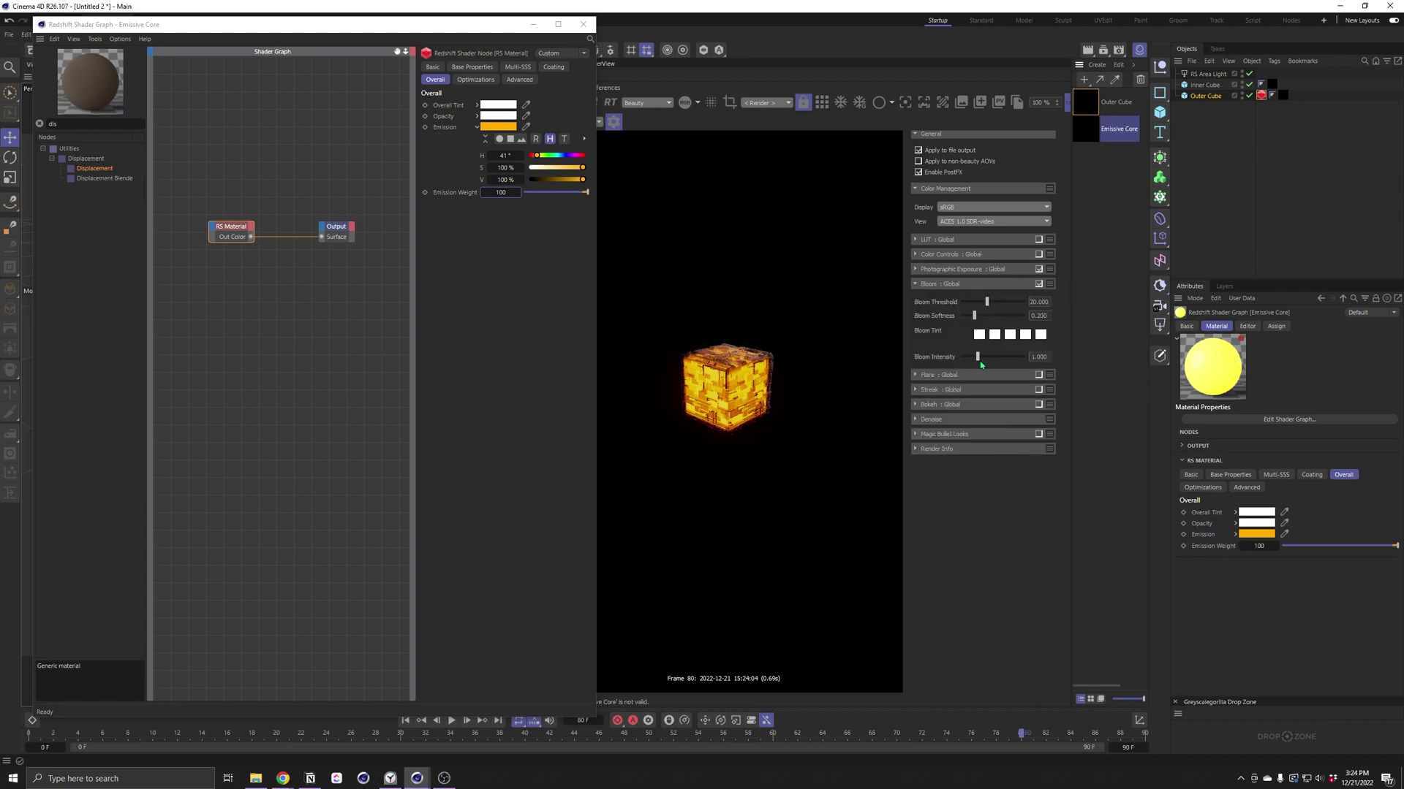
pyautogui.moveTo(1024, 357); pyautogui.dragTo(1007, 358)
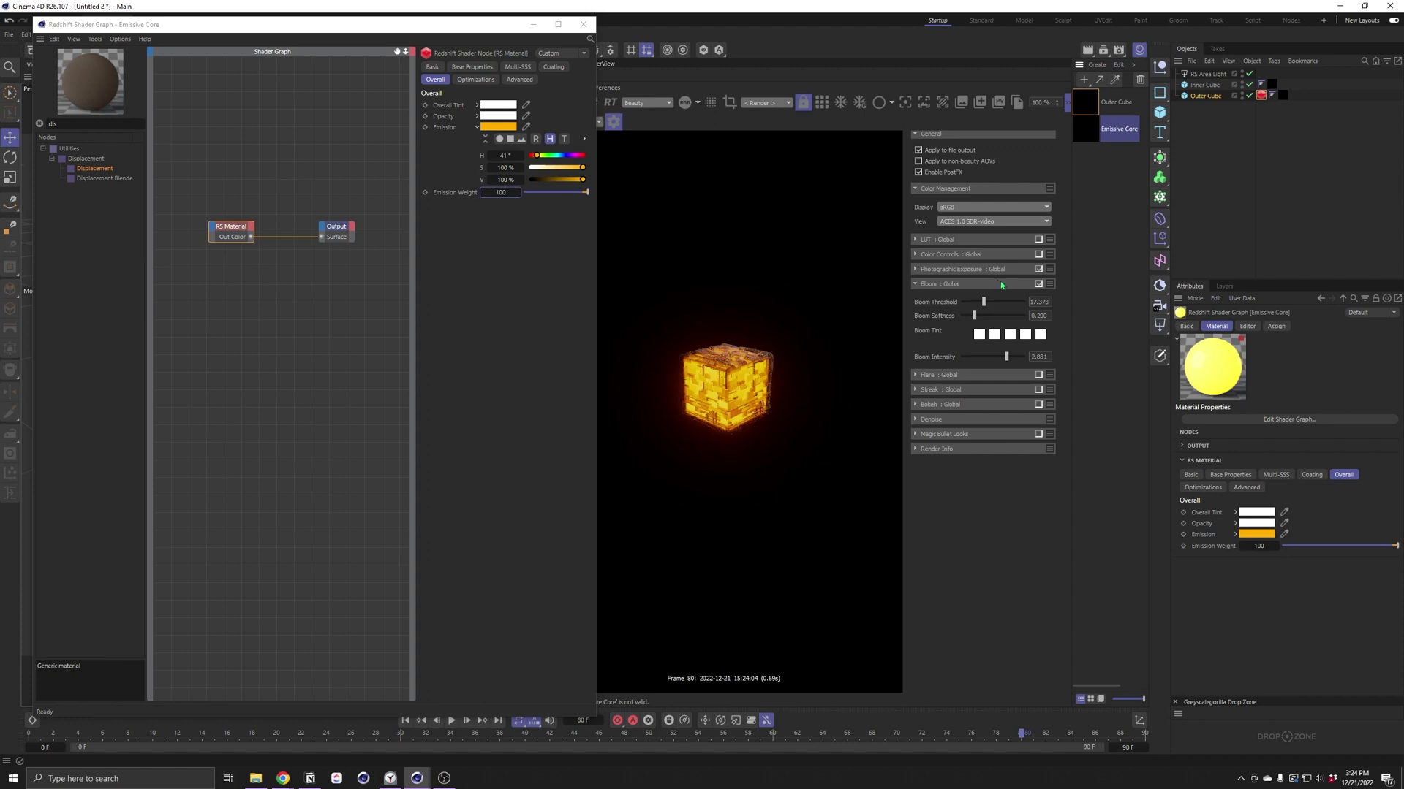
# Step: Raise the photographic exposure's allowed overexposure to about 0.755 and close the post-effect settings
pyautogui.click(913, 270)
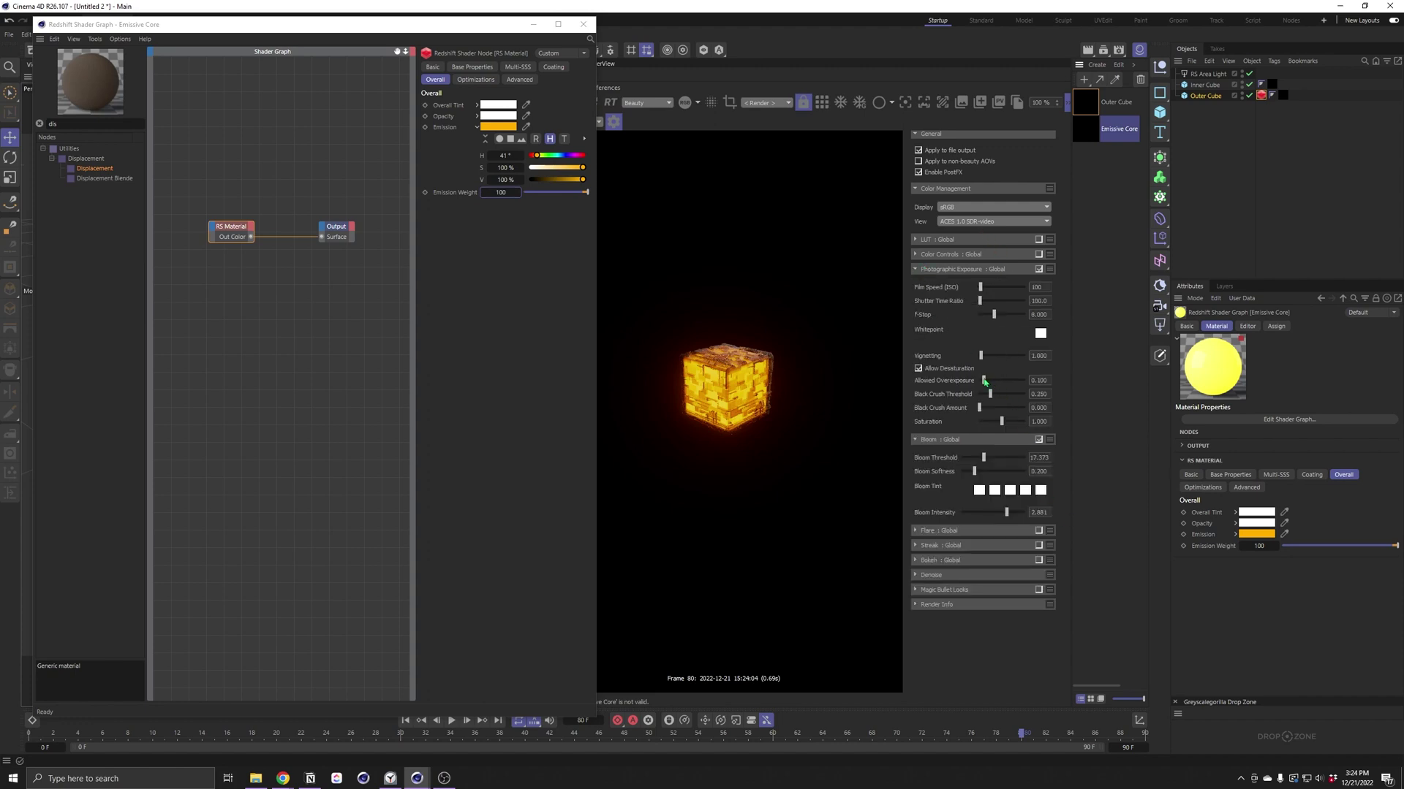
pyautogui.moveTo(987, 381)
pyautogui.mouseDown()
pyautogui.moveTo(1026, 381)
pyautogui.moveTo(985, 381)
pyautogui.moveTo(1014, 381)
pyautogui.mouseUp()
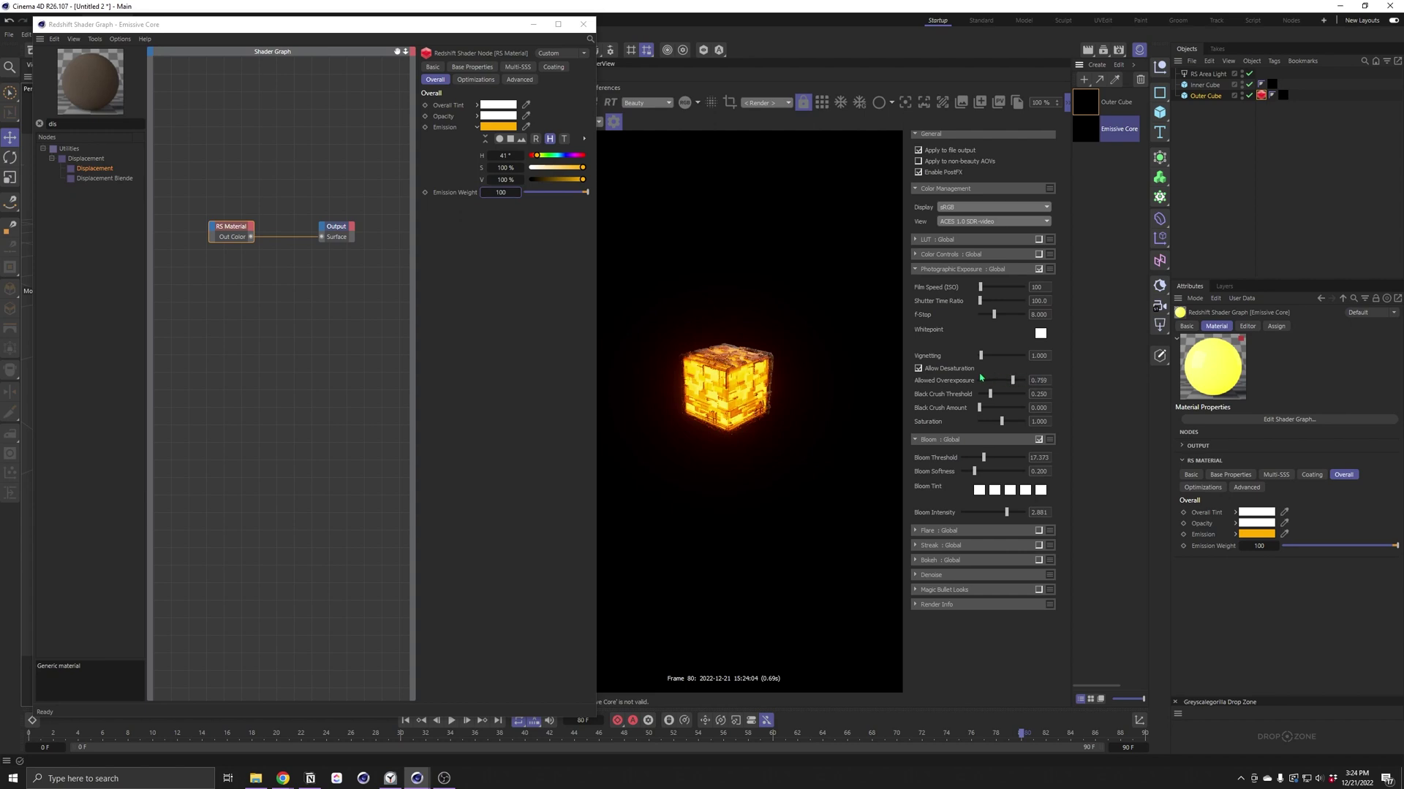
pyautogui.click(601, 123)
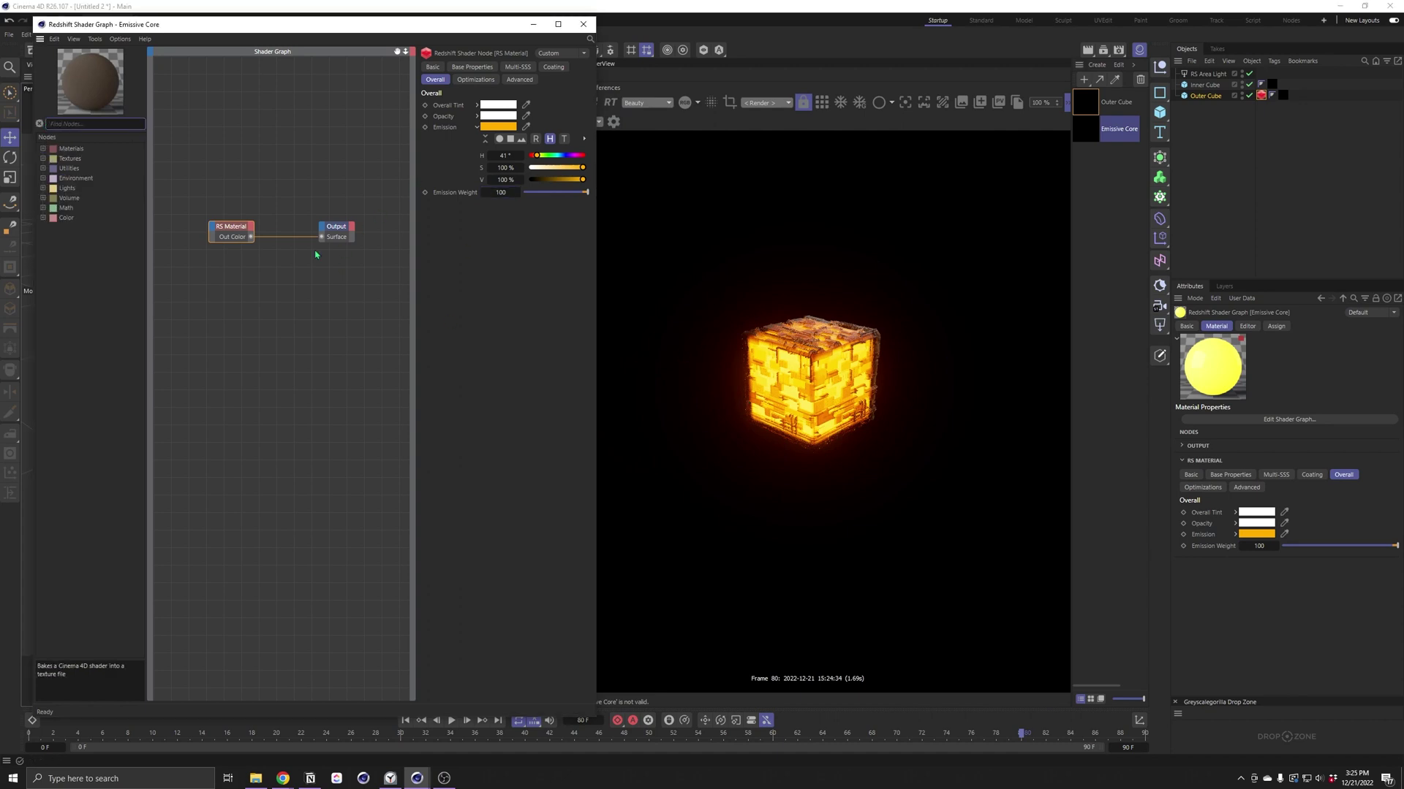
# Step: Add a C4D Shader node to the Emissive Core graph and load a Noise shader into it
pyautogui.write('c4d')
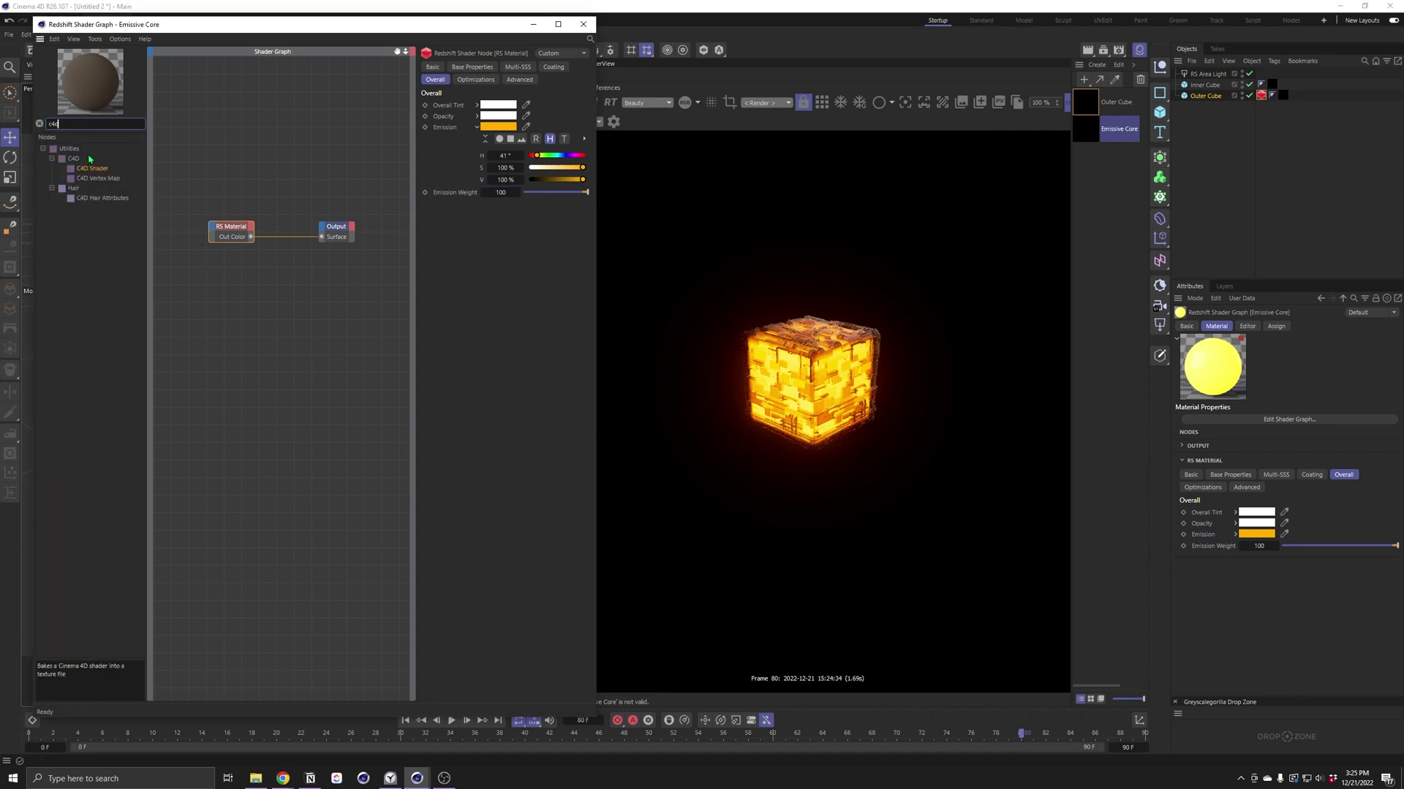
pyautogui.moveTo(83, 169); pyautogui.dragTo(143, 199)
pyautogui.moveTo(188, 311); pyautogui.dragTo(189, 308)
pyautogui.click(464, 163)
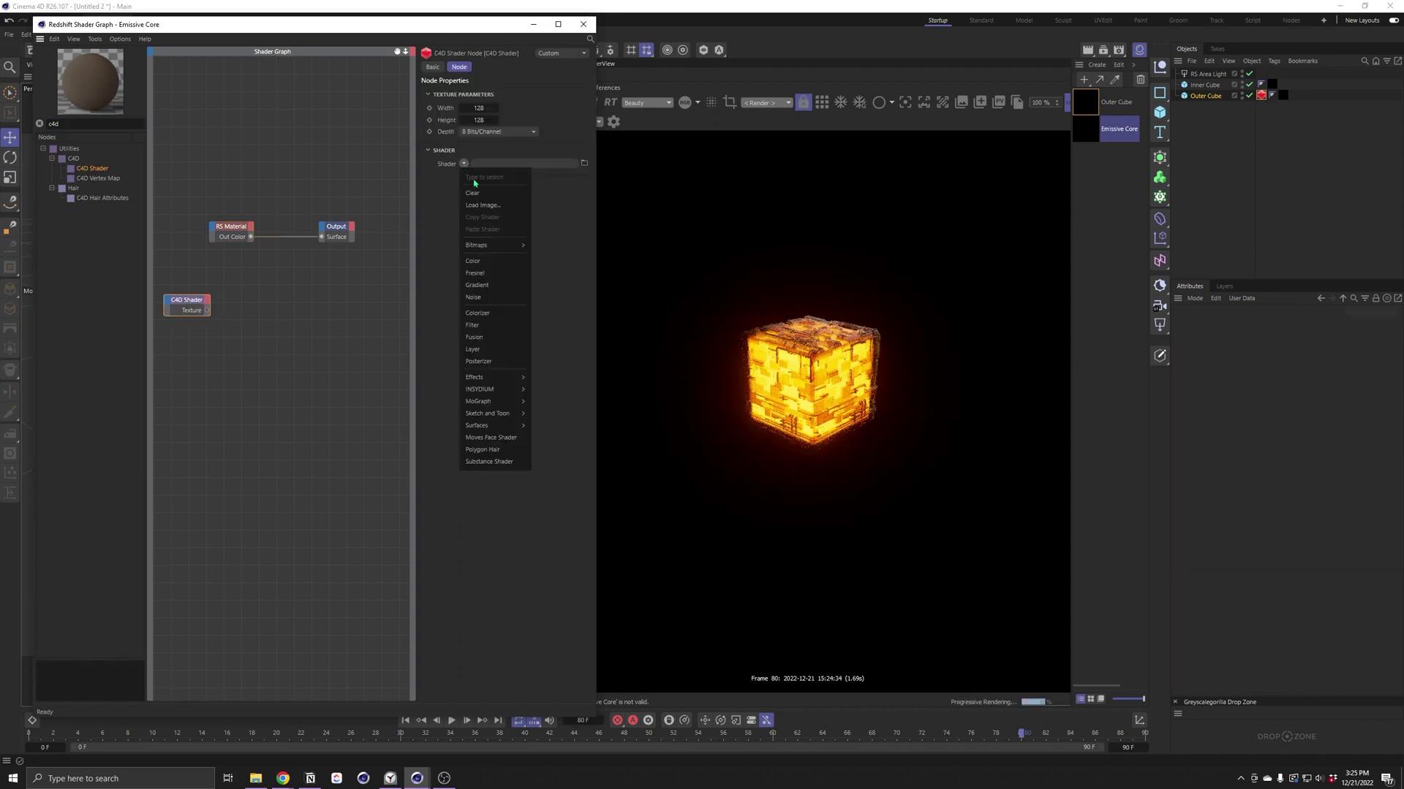
pyautogui.click(475, 297)
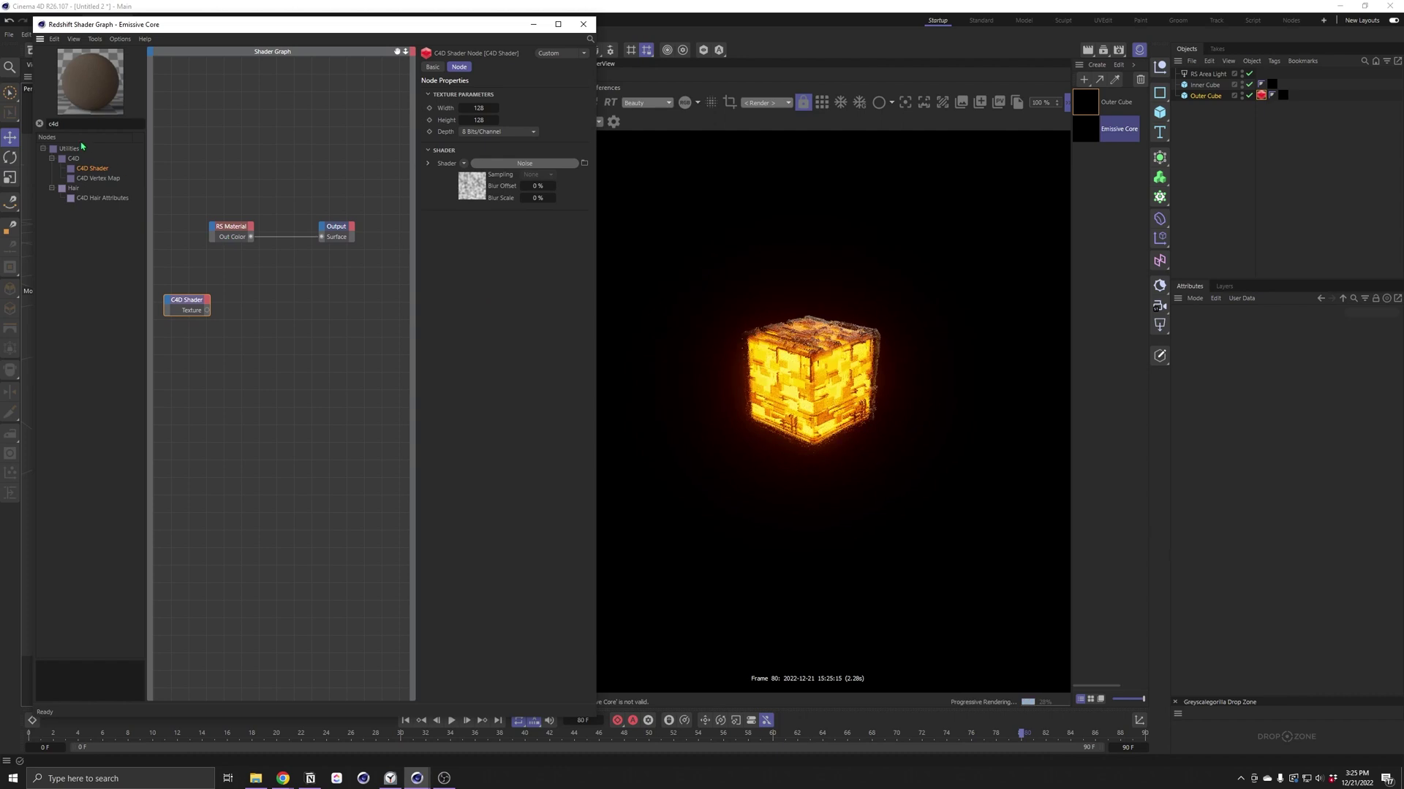
# Step: Add an RS Texture node and connect the C4D Shader's texture output to its Tex0 input
pyautogui.write('tex')
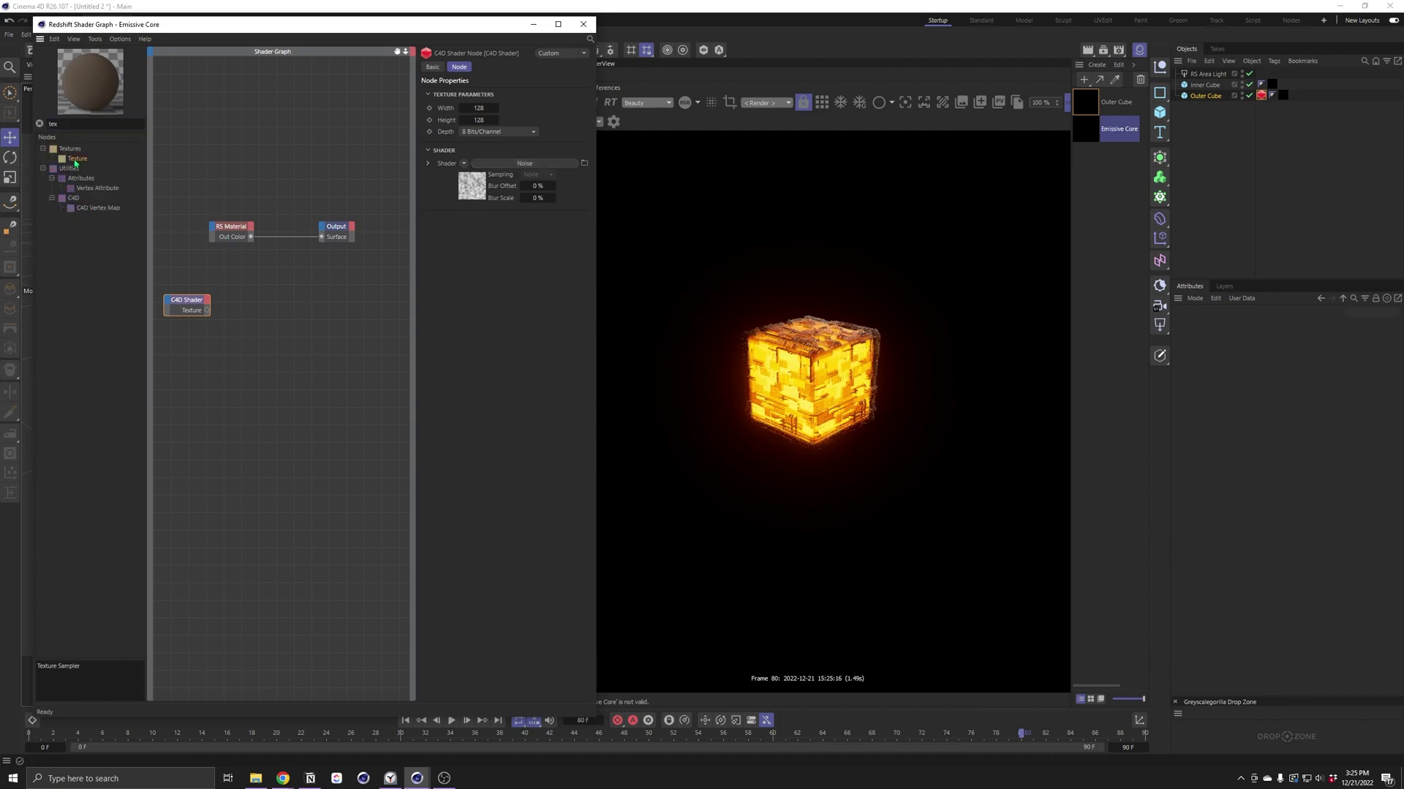
pyautogui.press('Return')
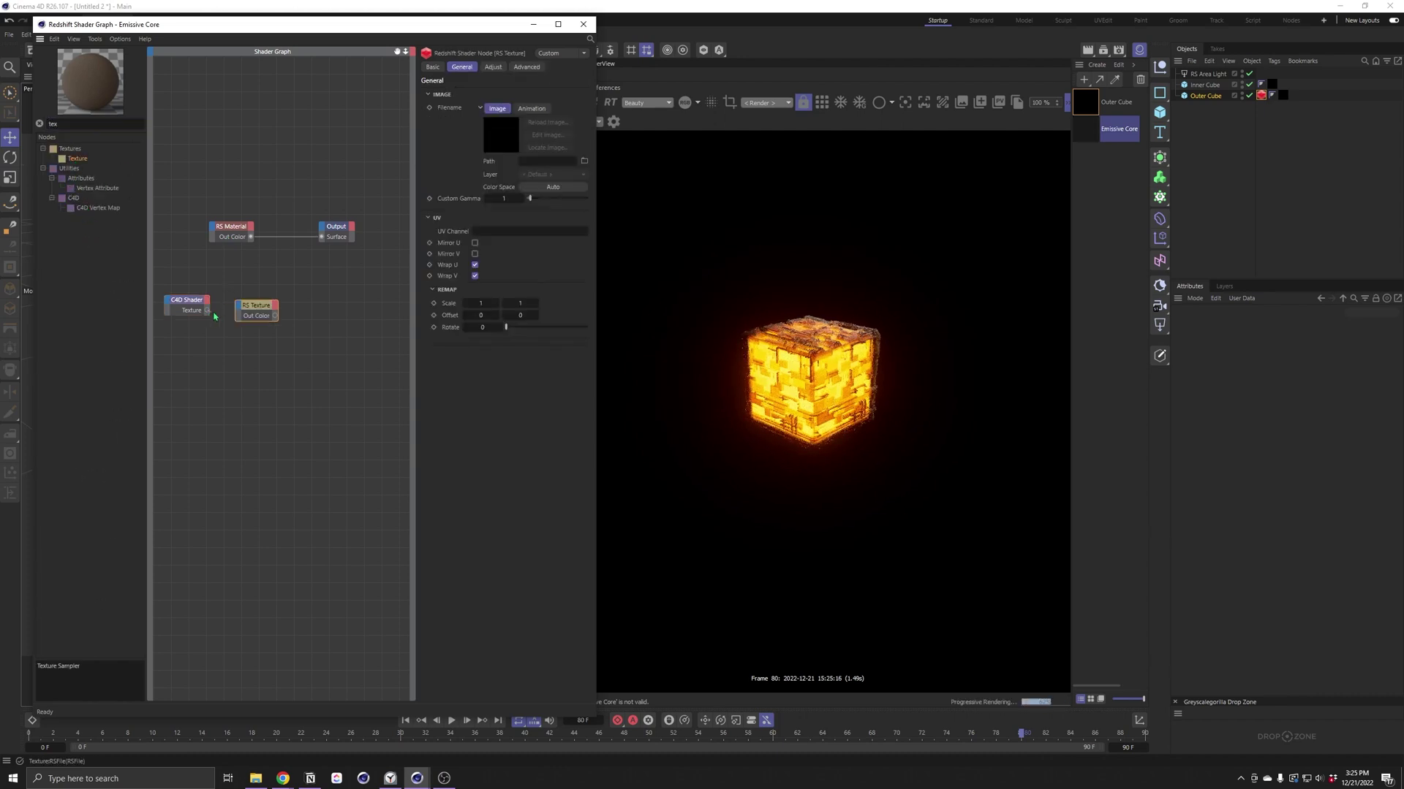
pyautogui.moveTo(242, 313); pyautogui.dragTo(243, 314)
pyautogui.click(314, 331)
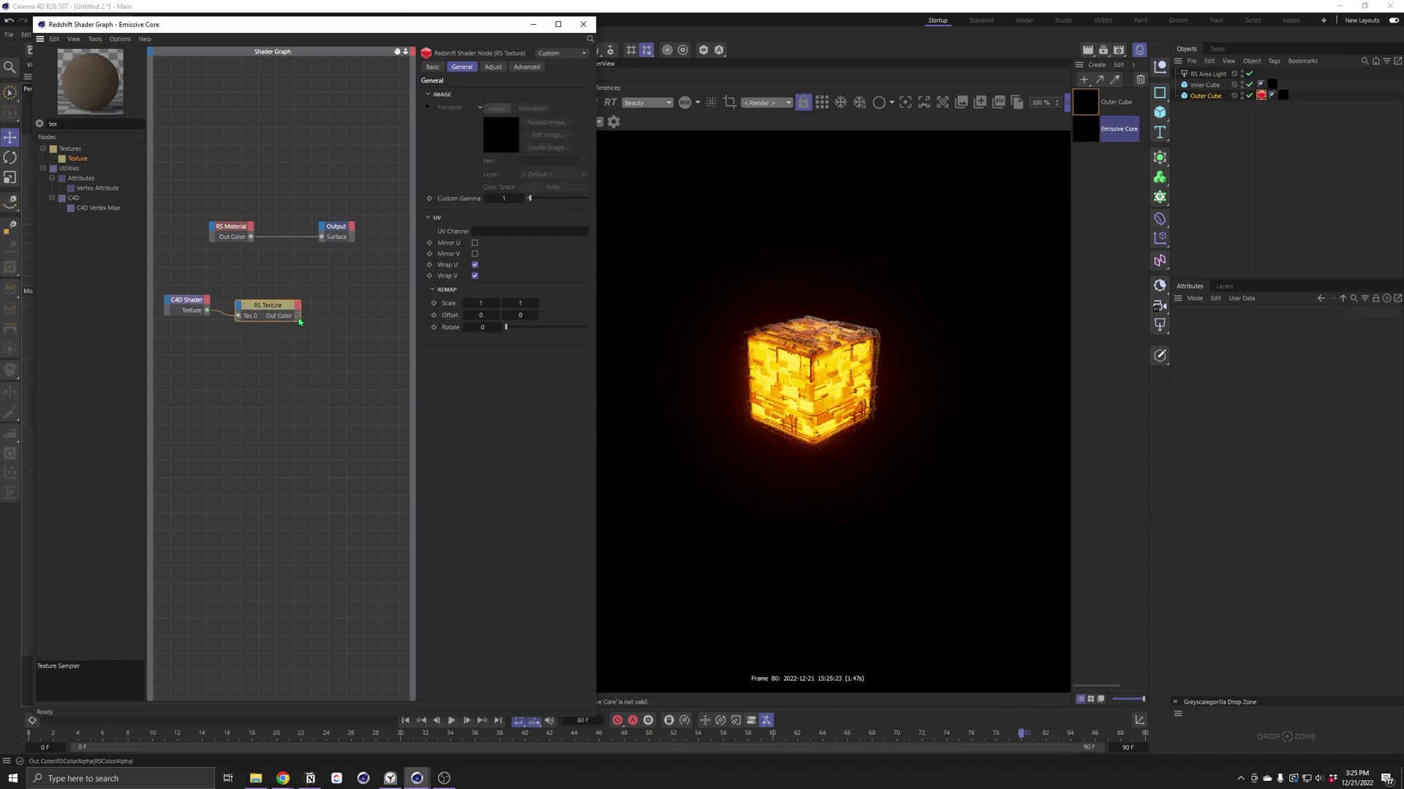
# Step: Connect the RS Texture's output color to the RS Material's Emission Color input in the Emissive Core graph
pyautogui.moveTo(308, 309); pyautogui.dragTo(215, 231)
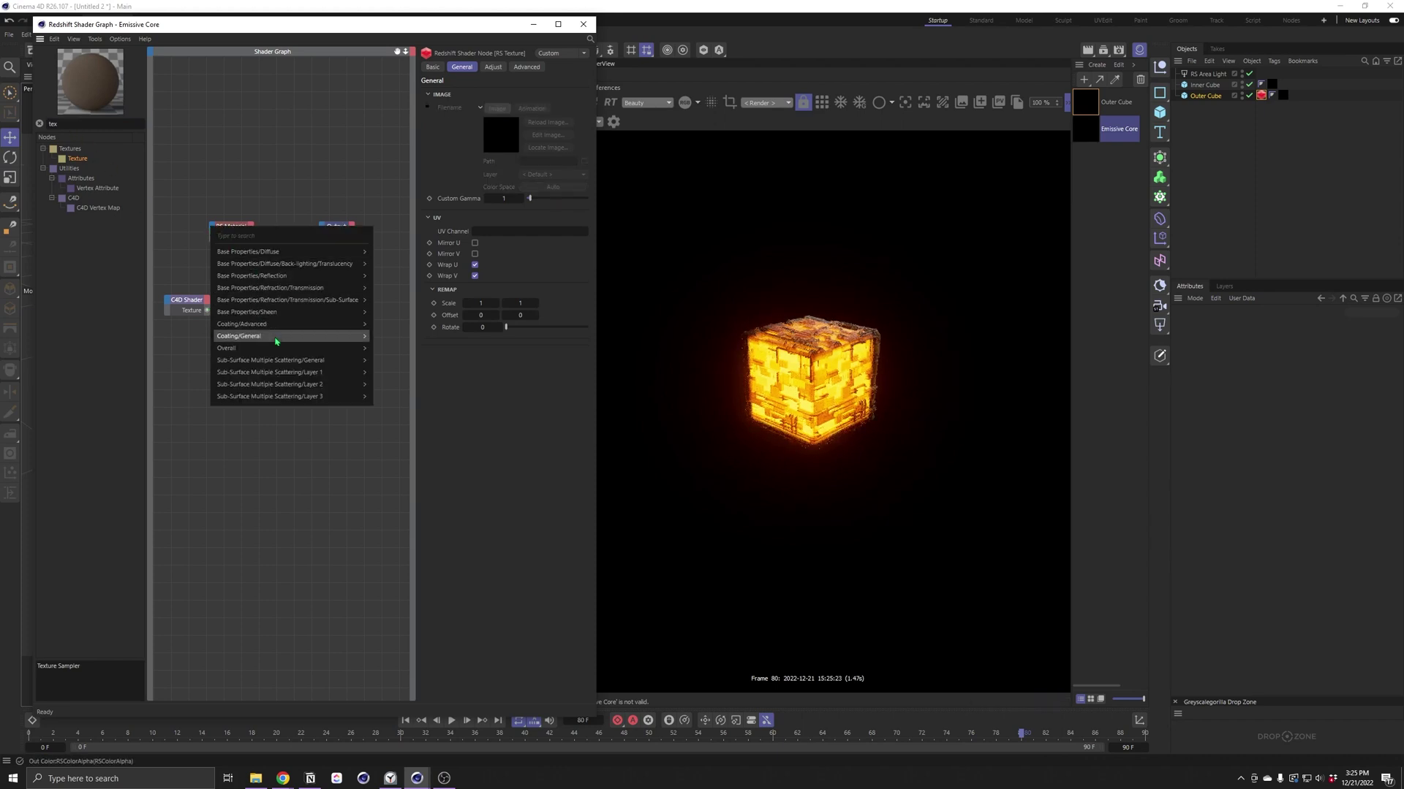
pyautogui.moveTo(326, 353)
pyautogui.click(398, 374)
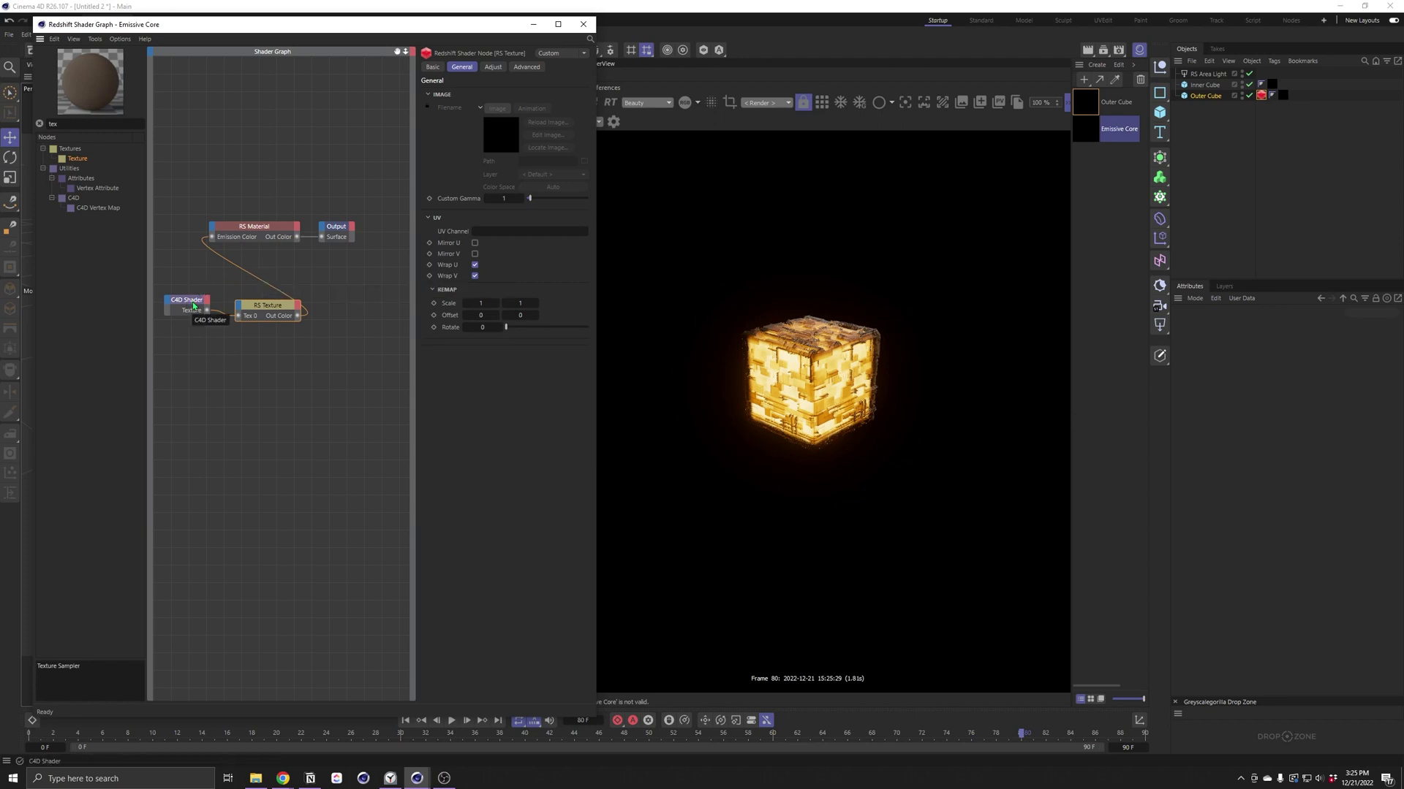
# Step: Set the RS Texture's Color Multiplier to a saturated amber with hue 44°, saturation 100% and value 100%
pyautogui.click(492, 67)
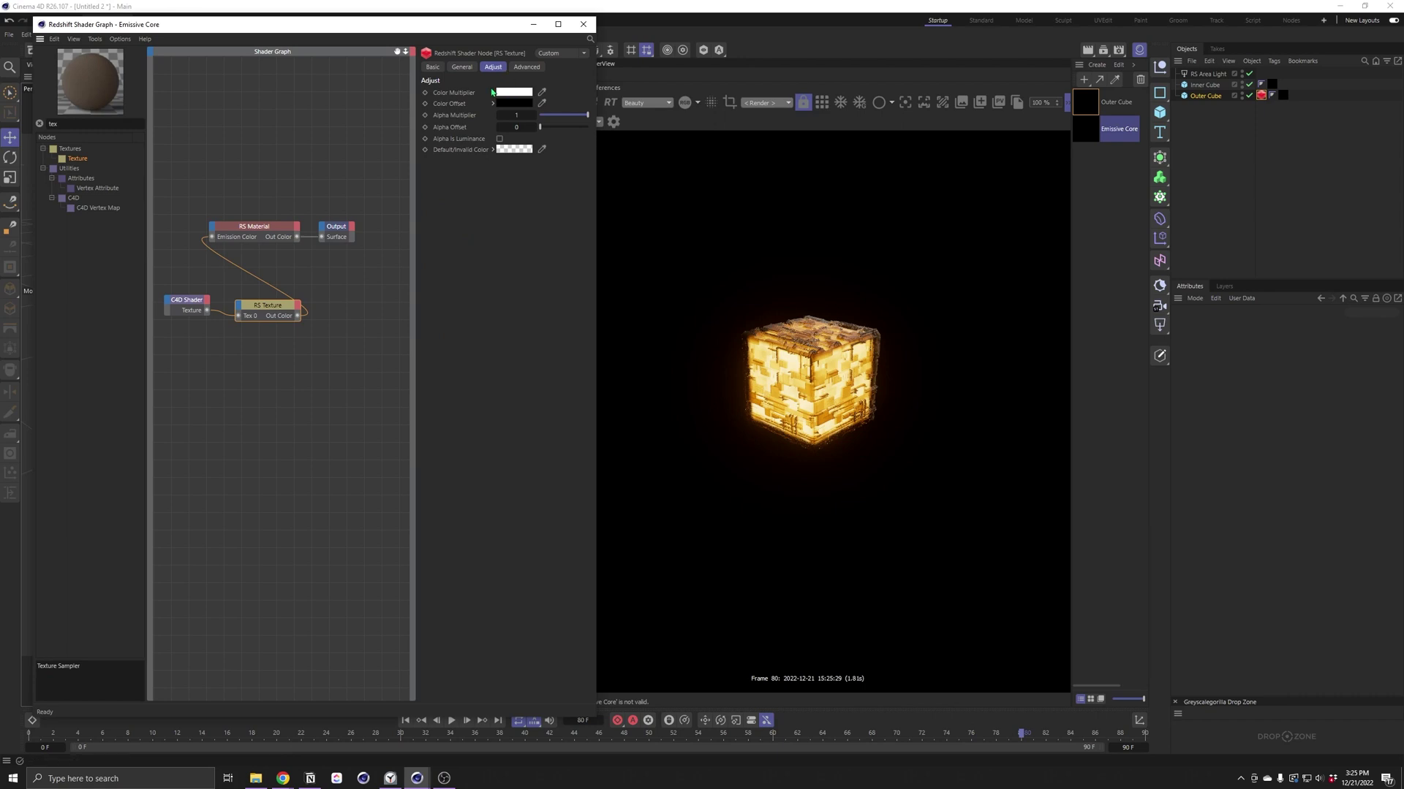
pyautogui.click(493, 93)
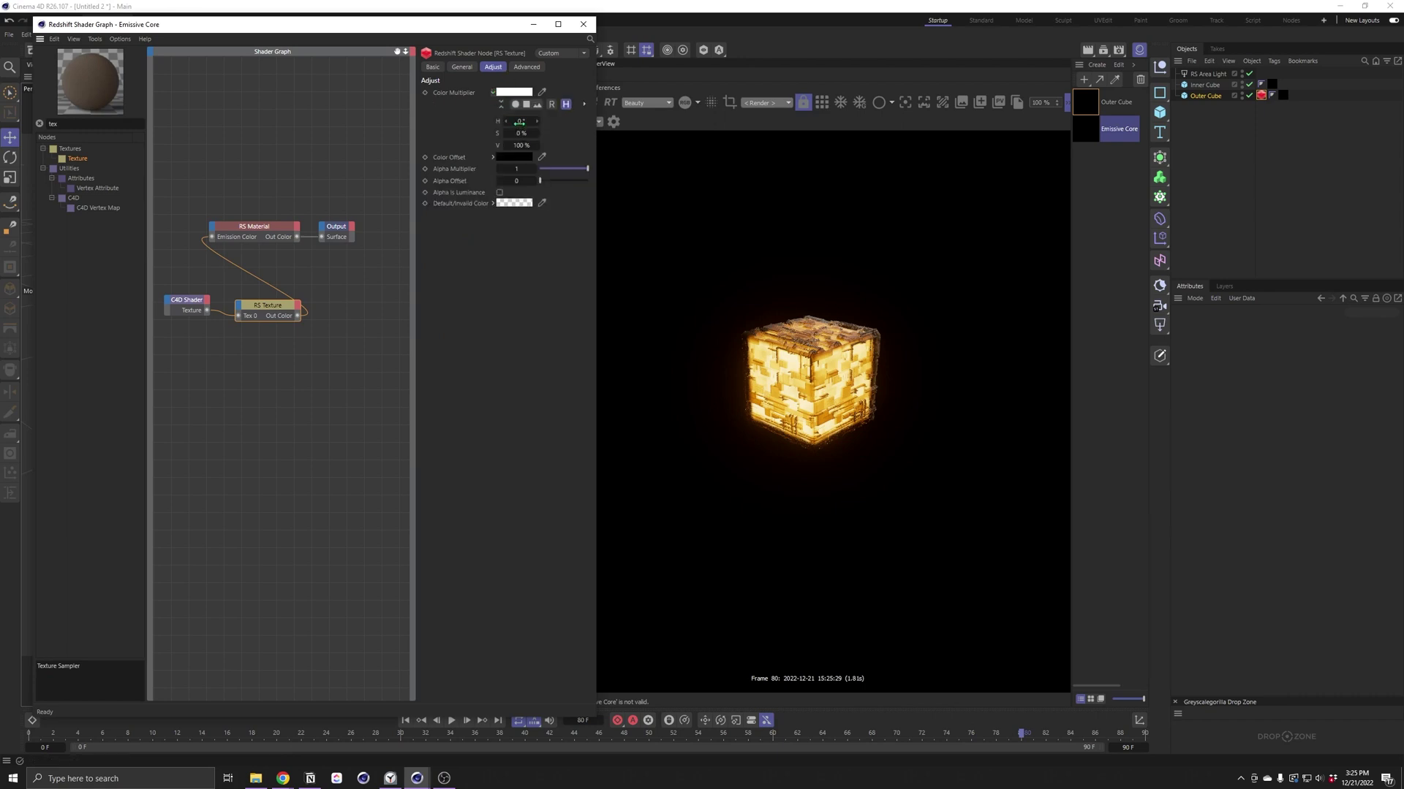
pyautogui.click(515, 92)
pyautogui.click(464, 165)
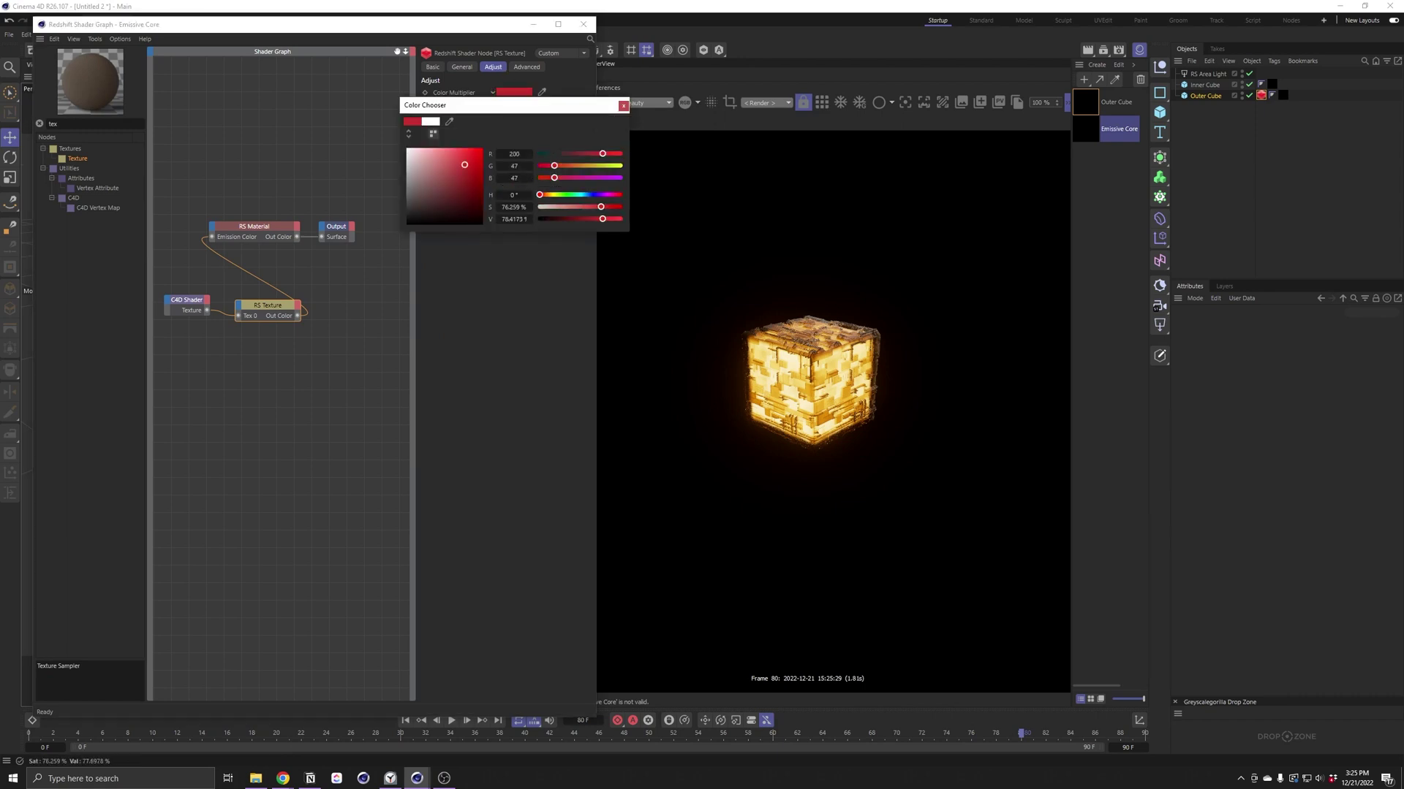
pyautogui.moveTo(464, 164); pyautogui.dragTo(483, 147)
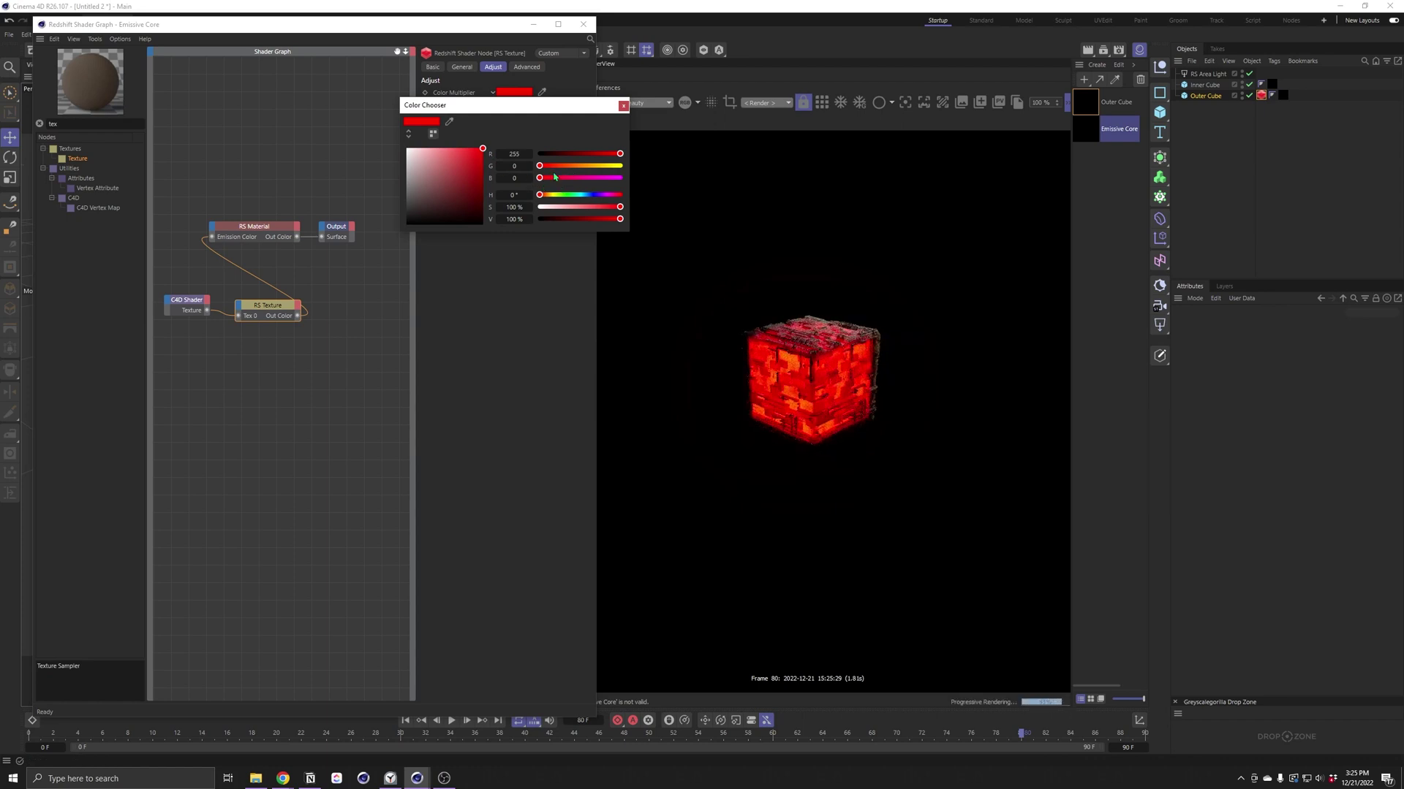
pyautogui.click(547, 195)
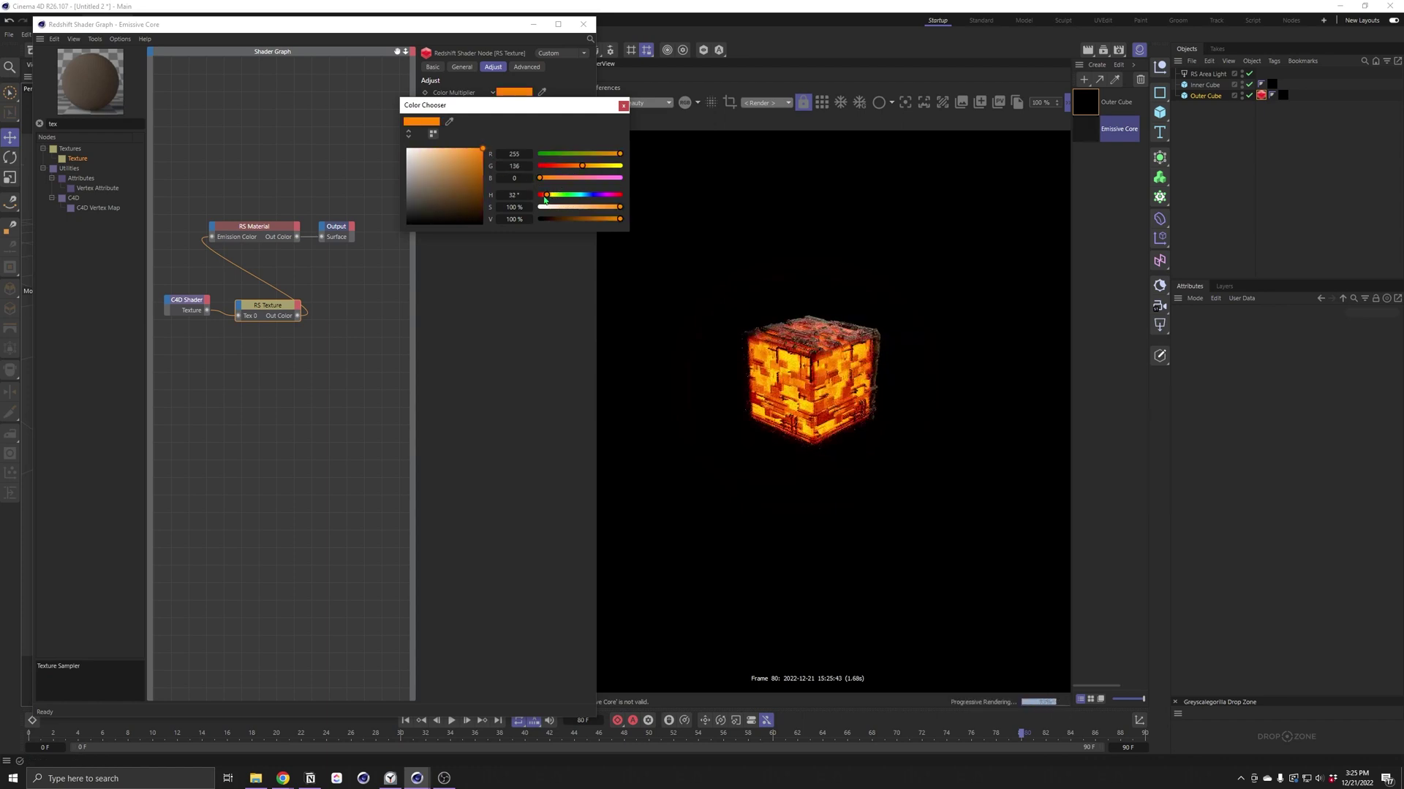
pyautogui.moveTo(545, 196); pyautogui.dragTo(548, 196)
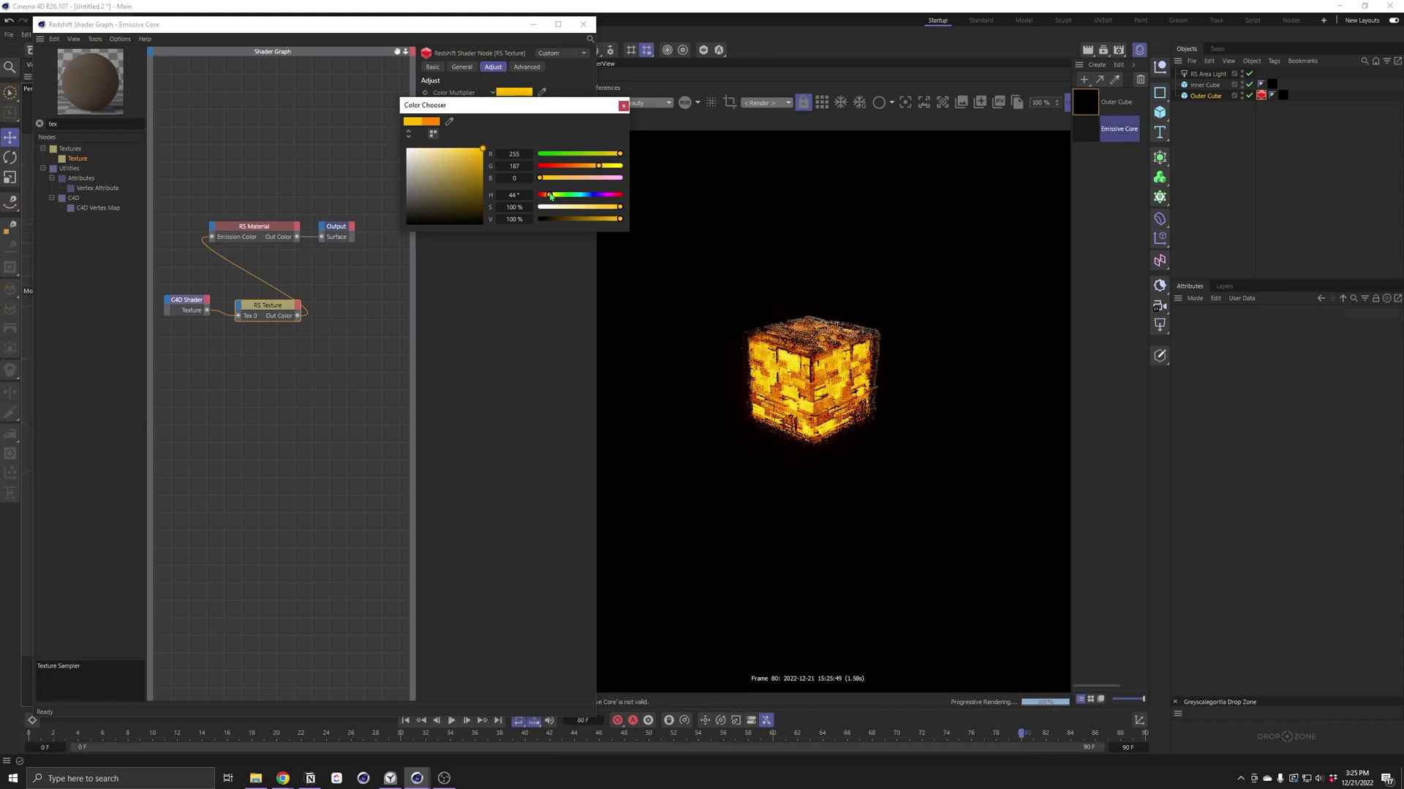
pyautogui.click(623, 106)
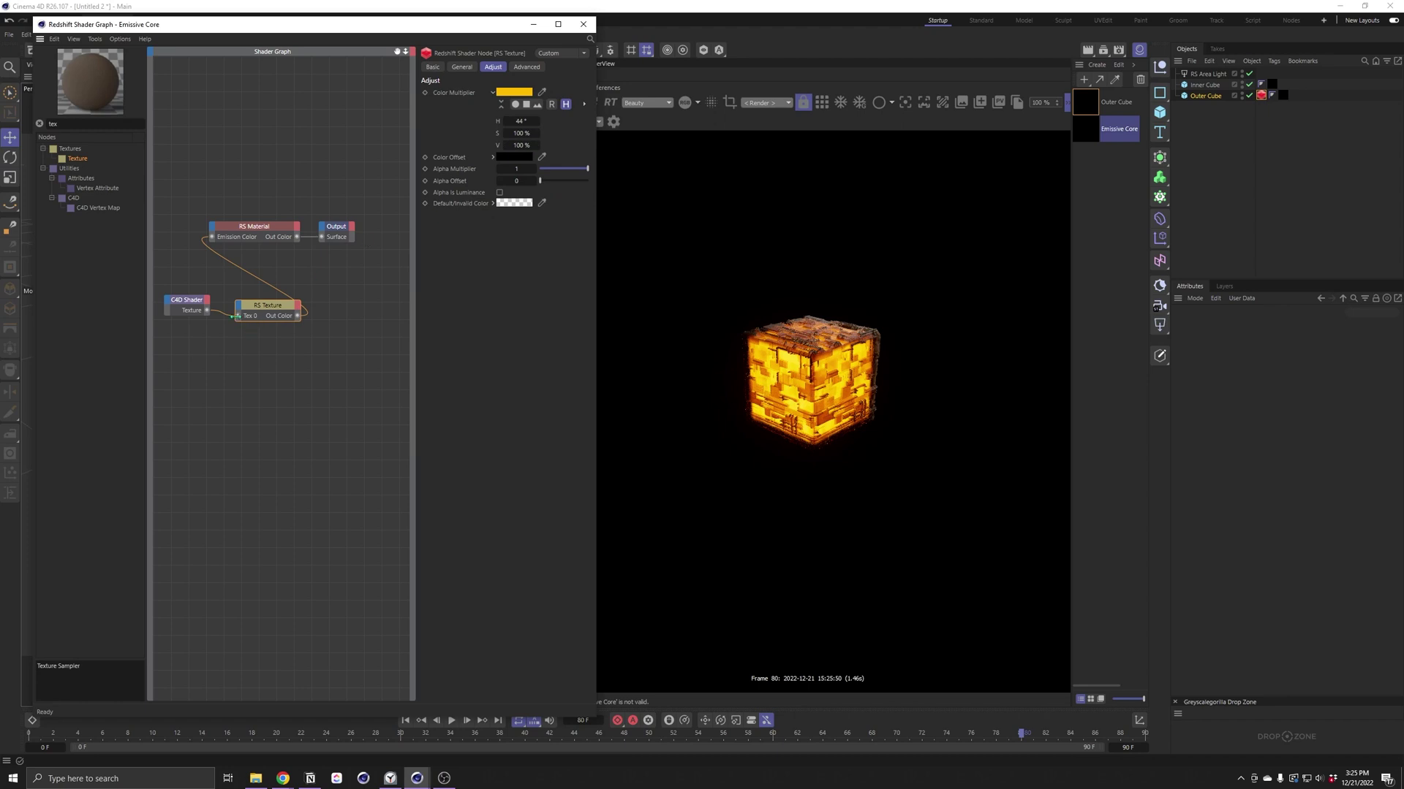
# Step: Open the Noise shader loaded in the C4D Shader node and raise its contrast to about 32%
pyautogui.click(187, 307)
pyautogui.click(467, 193)
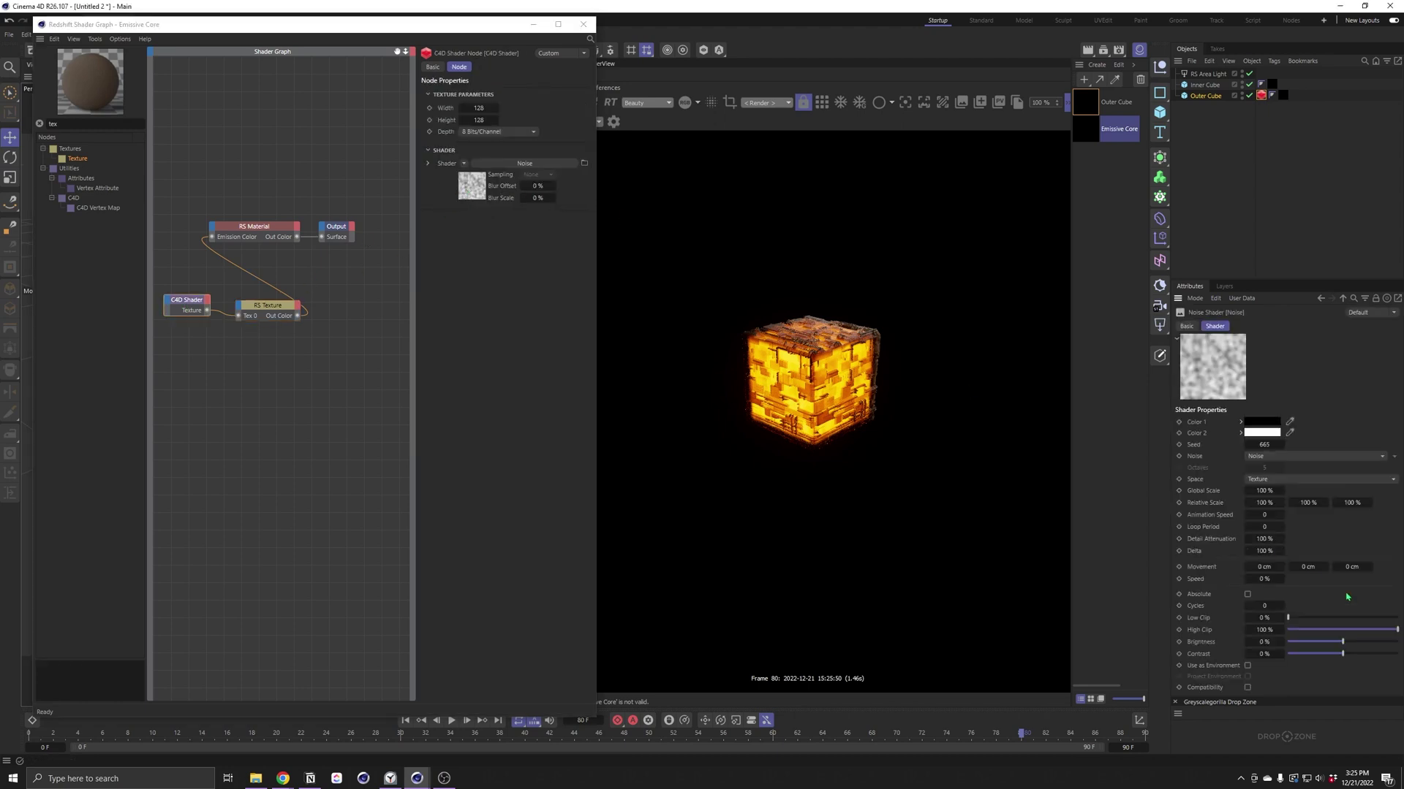
pyautogui.moveTo(1350, 657); pyautogui.dragTo(1361, 655)
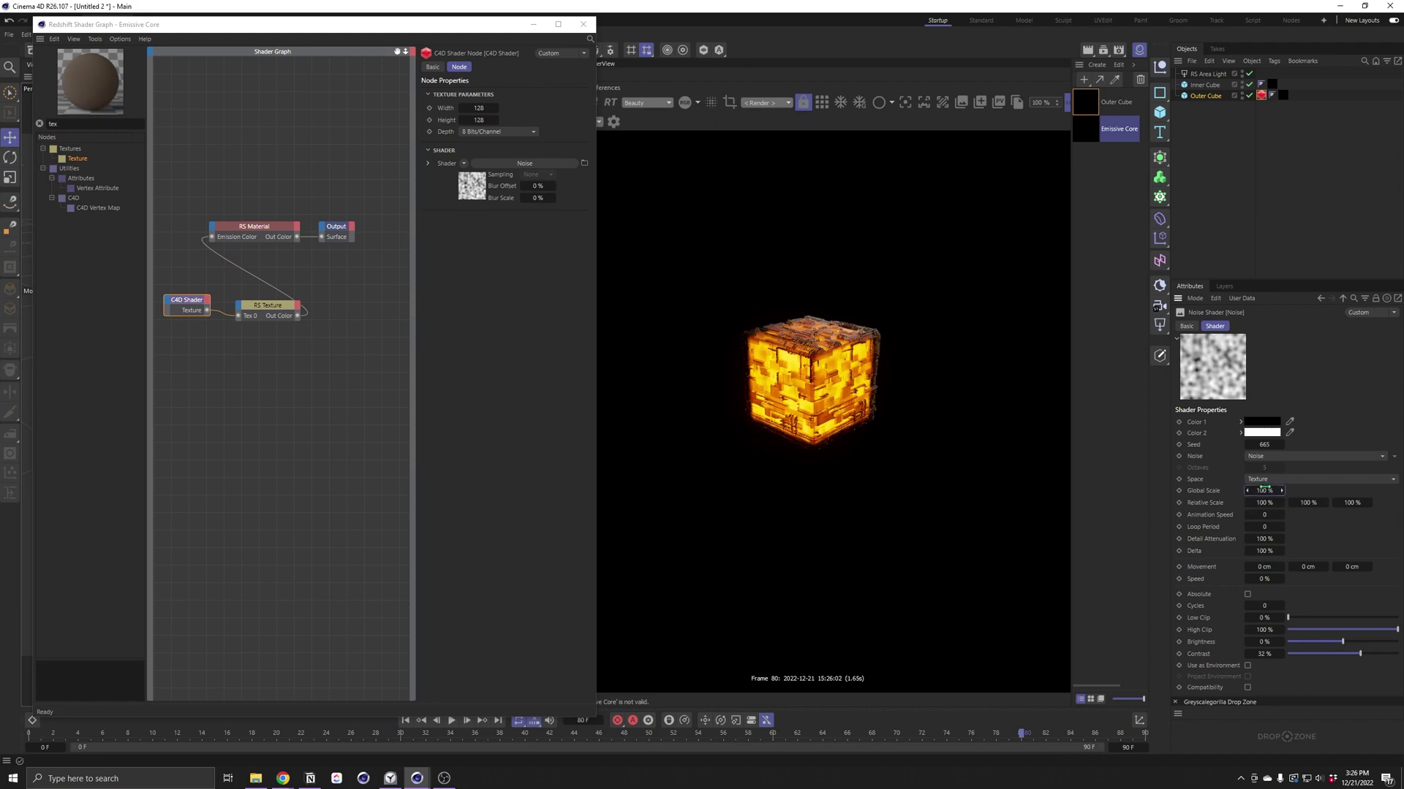
# Step: Set the noise's global scale to 800% and lower its brightness to about -8%
pyautogui.write('500')
pyautogui.press('Return')
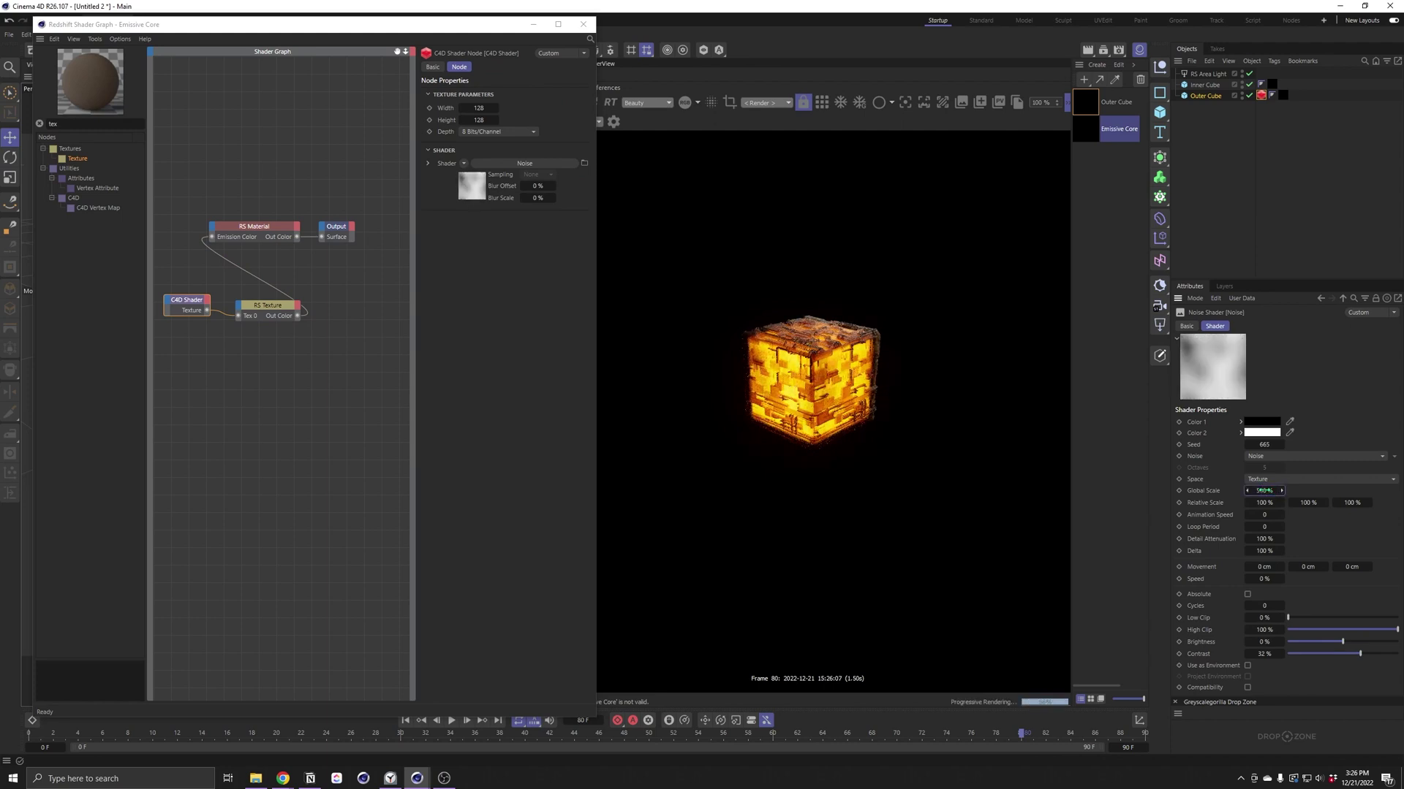
pyautogui.doubleClick(1264, 491)
pyautogui.write('800')
pyautogui.press('Return')
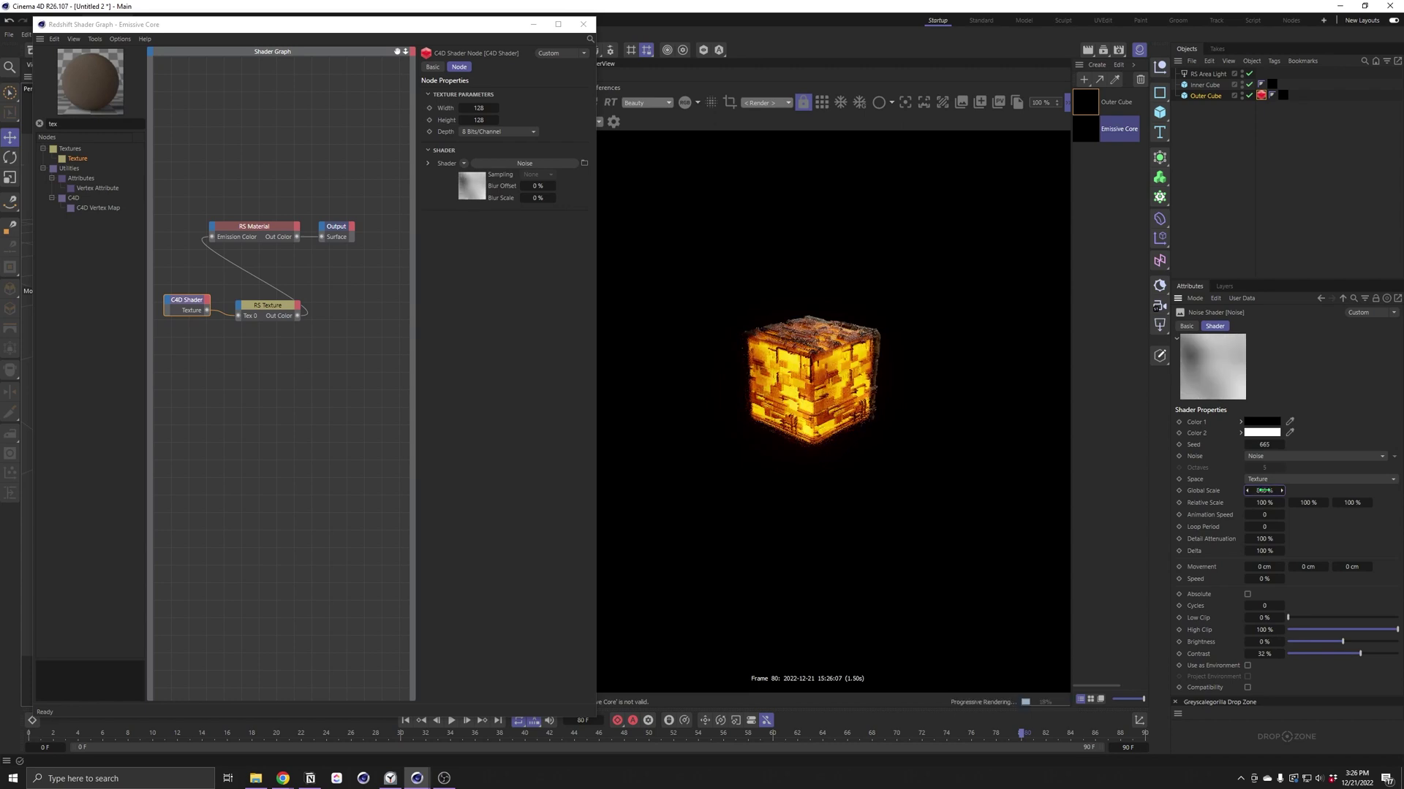
pyautogui.moveTo(1341, 641); pyautogui.dragTo(1331, 641)
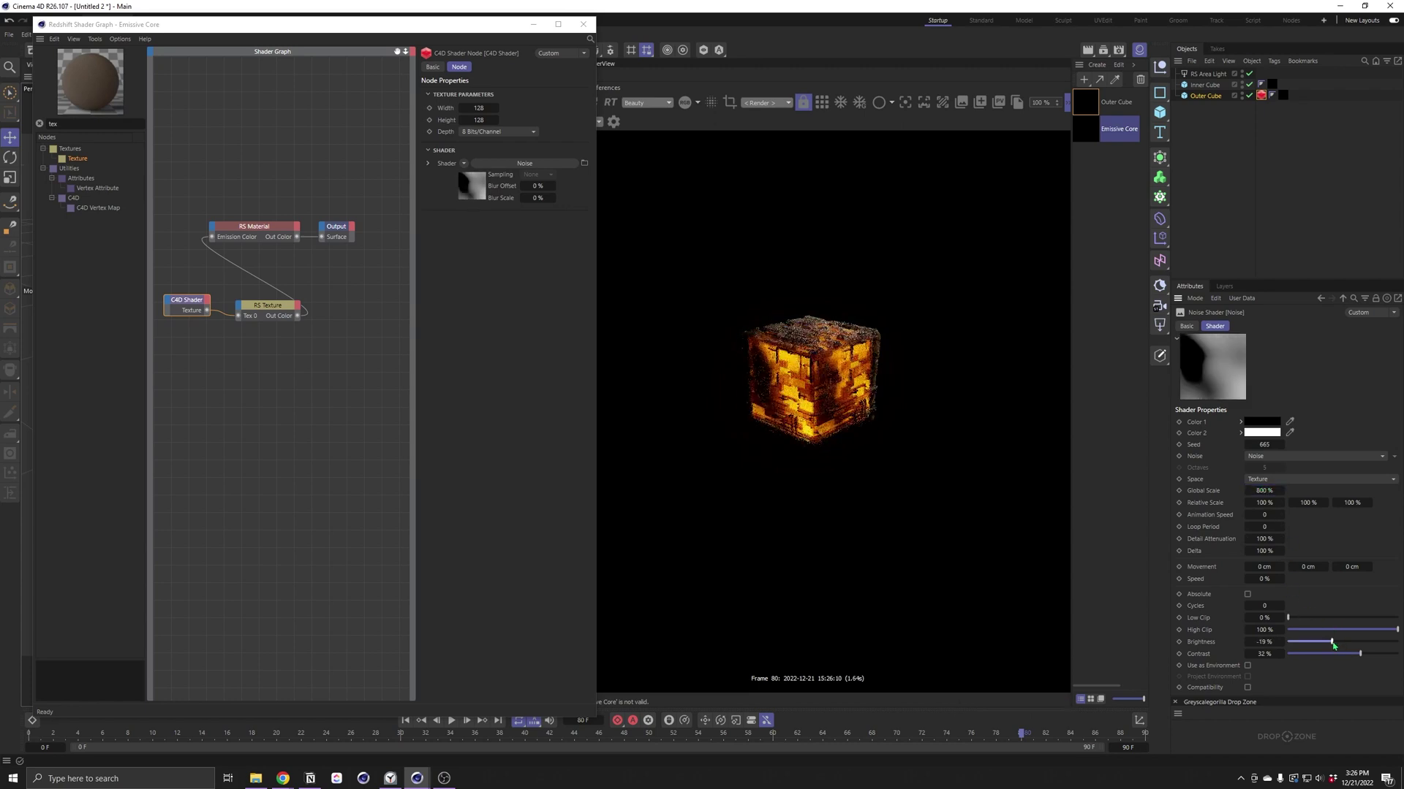
pyautogui.click(1338, 643)
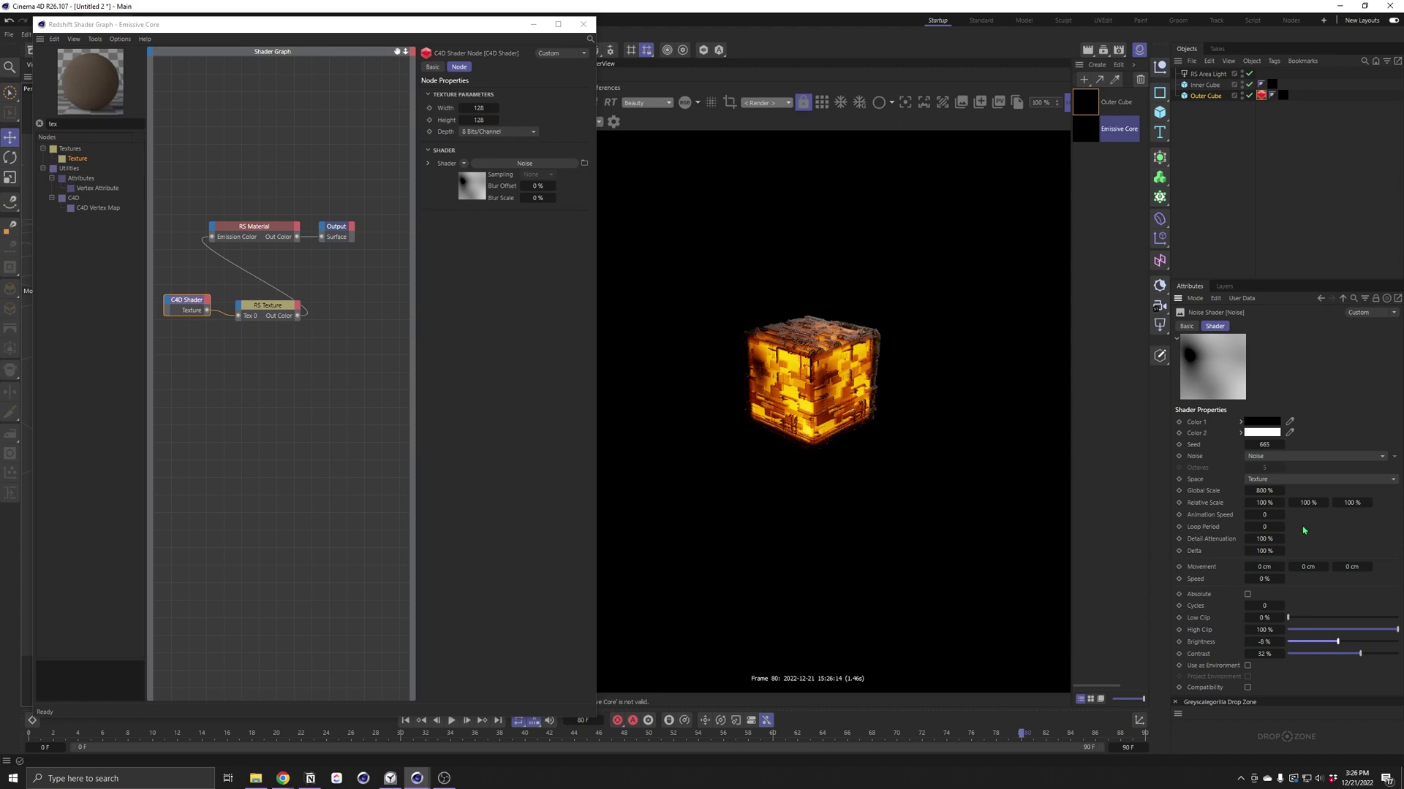
# Step: Set the noise's animation speed to 1 and scrub the timeline to about frame 52 to preview the animated glow
pyautogui.moveTo(1264, 515); pyautogui.dragTo(1265, 515)
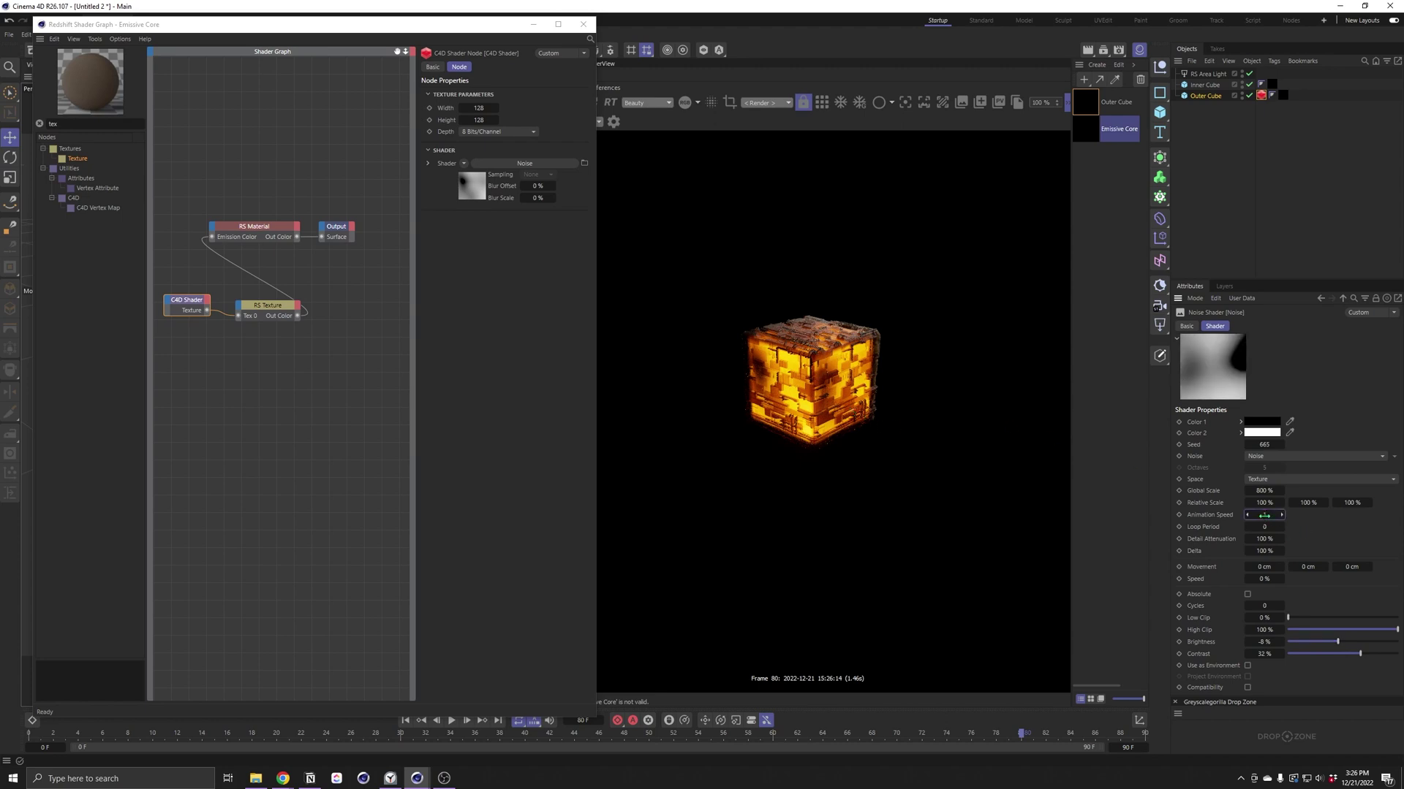
pyautogui.click(65, 734)
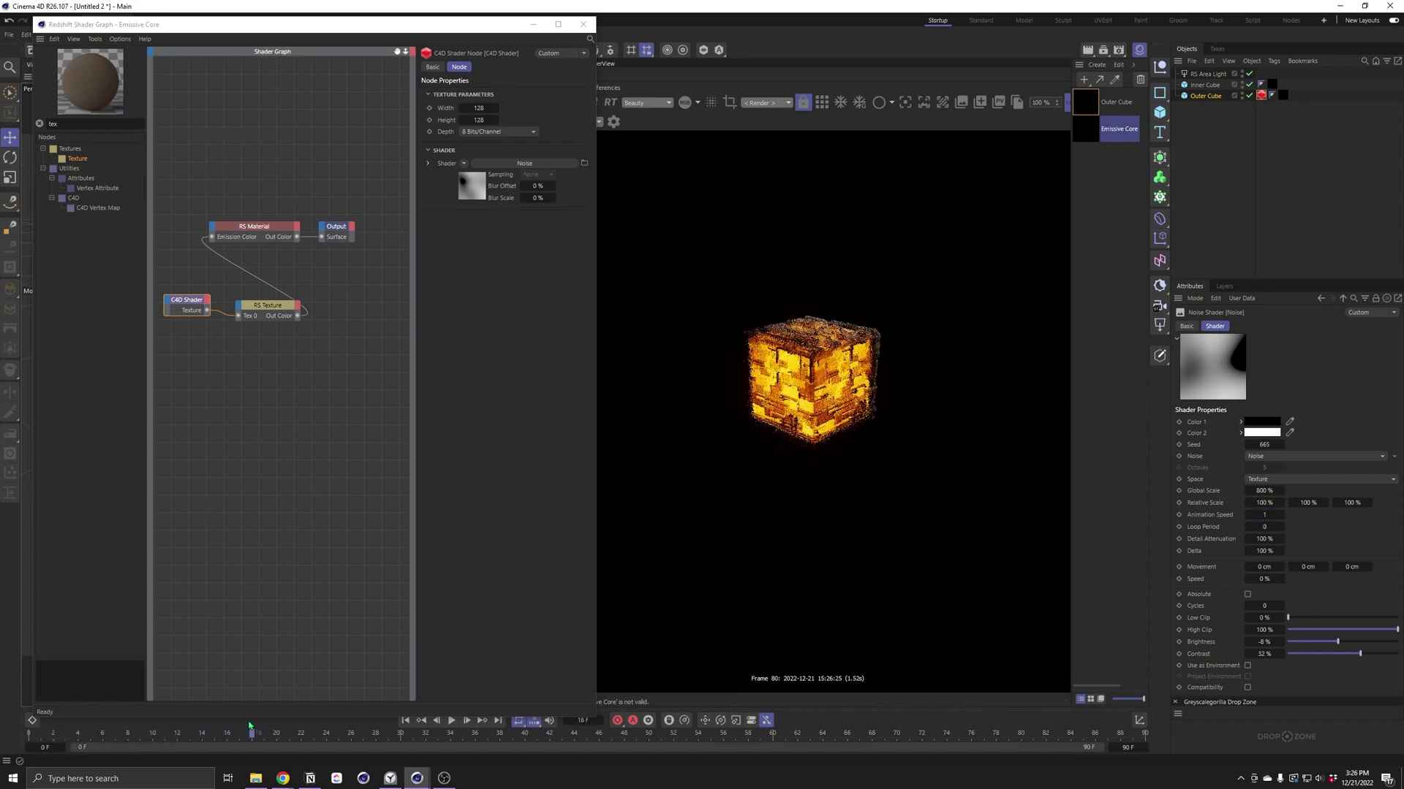
pyautogui.moveTo(250, 726); pyautogui.dragTo(668, 753)
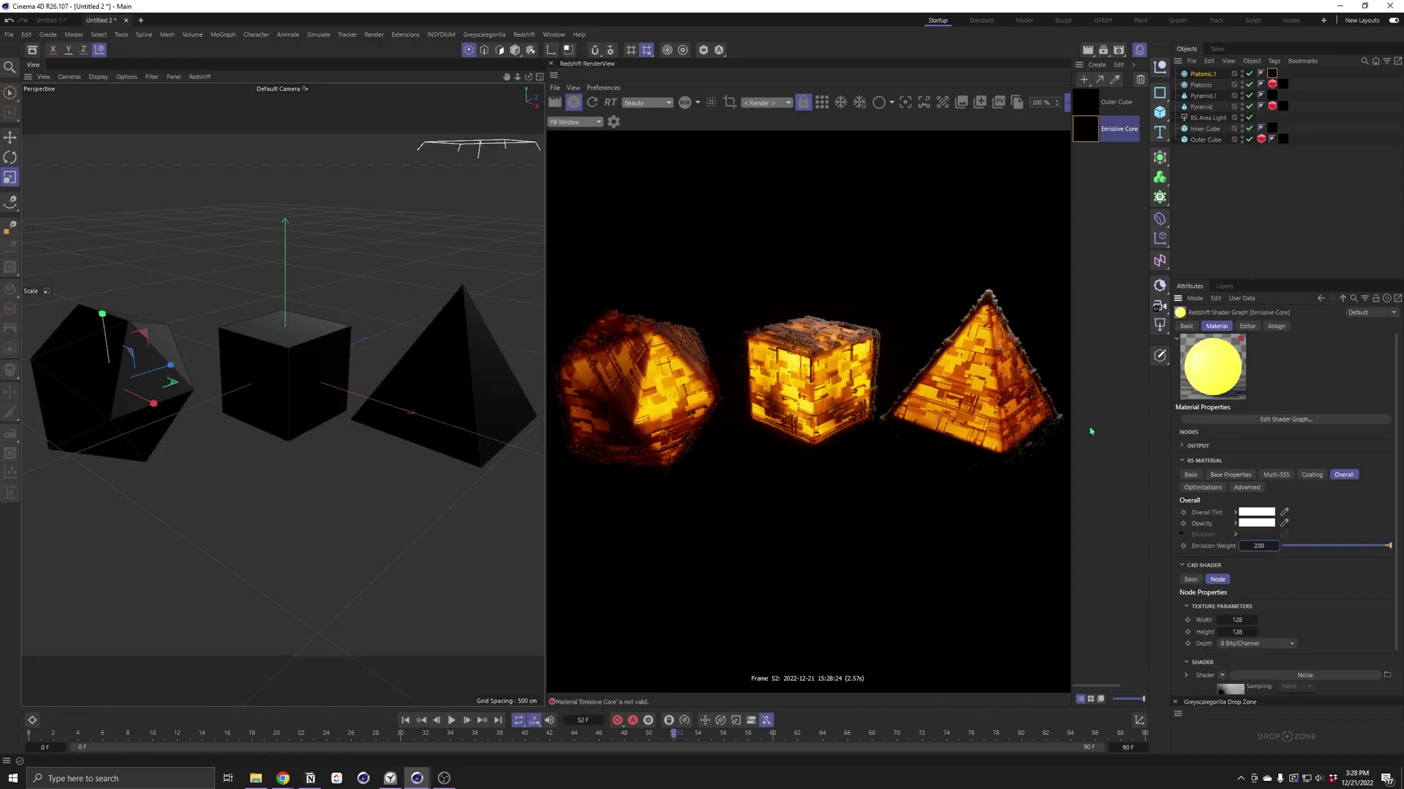
# Step: Select the Outer Cube material to show its settings
pyautogui.click(1091, 110)
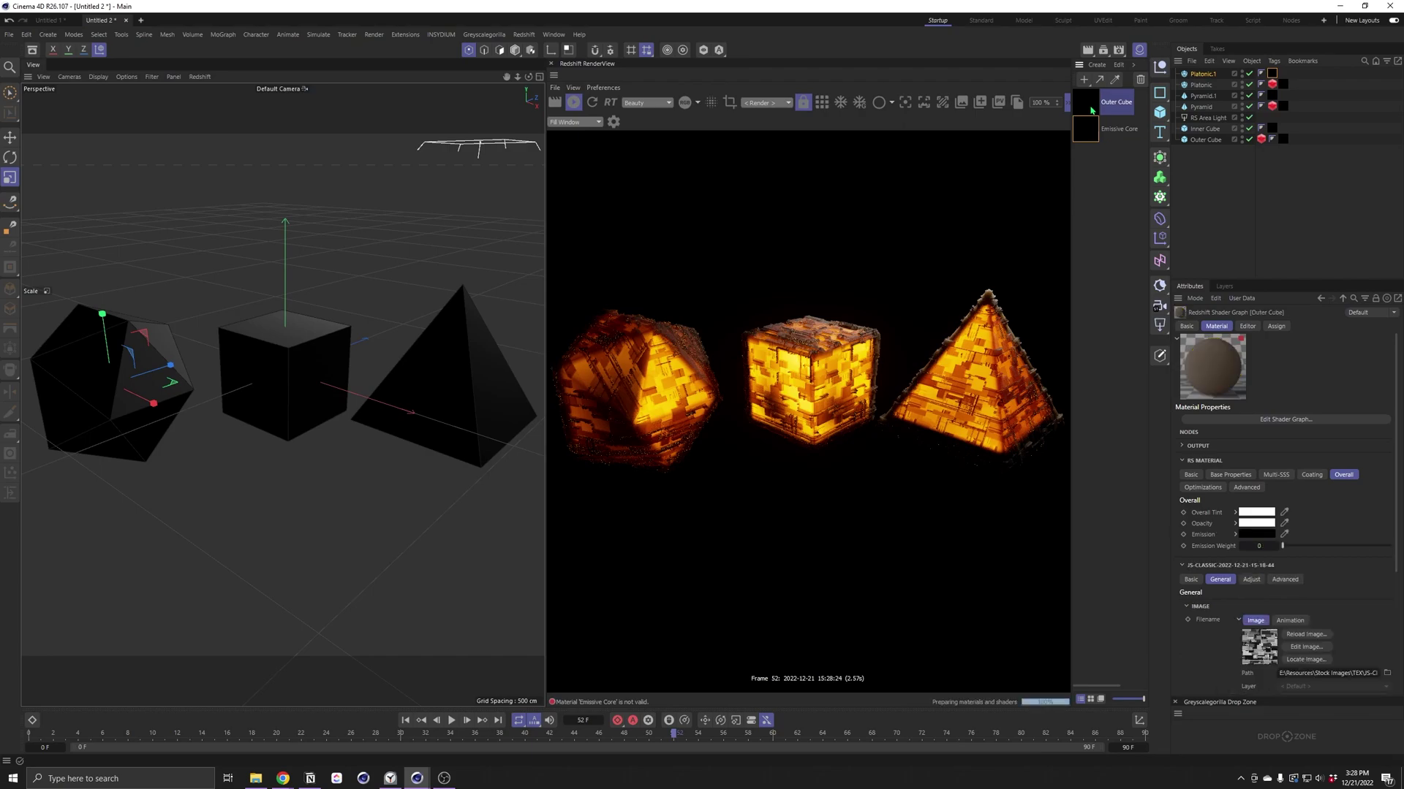